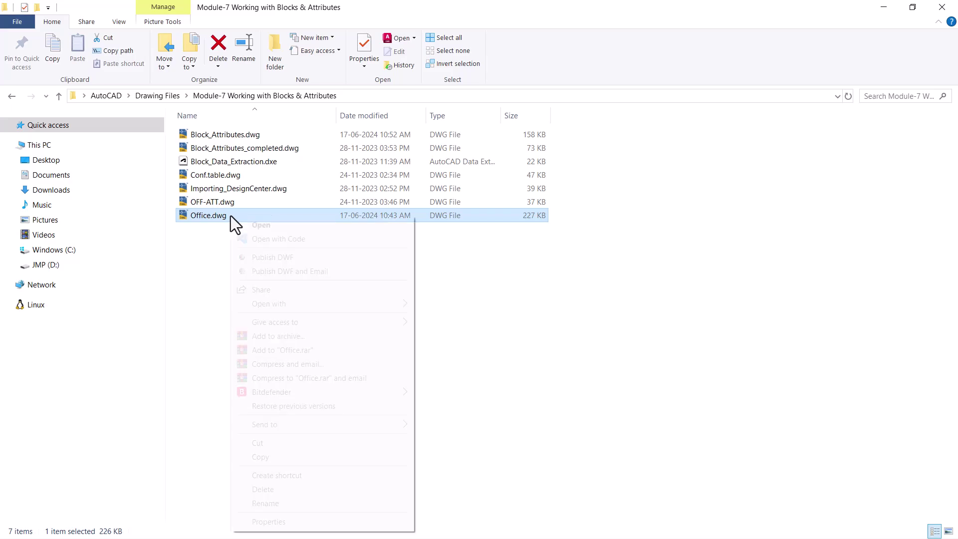
Open the drawing Office.dwg from the Module-7 Working with Blocks & Attributes folder
click(259, 224)
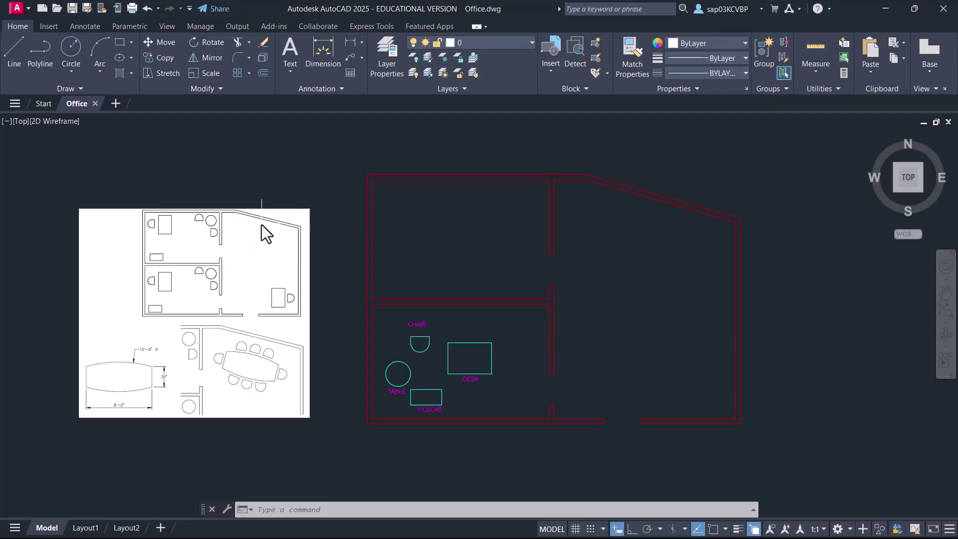
scroll(430, 388, up, 2)
middle_drag(396, 314, 369, 293)
scroll(400, 302, up, 2)
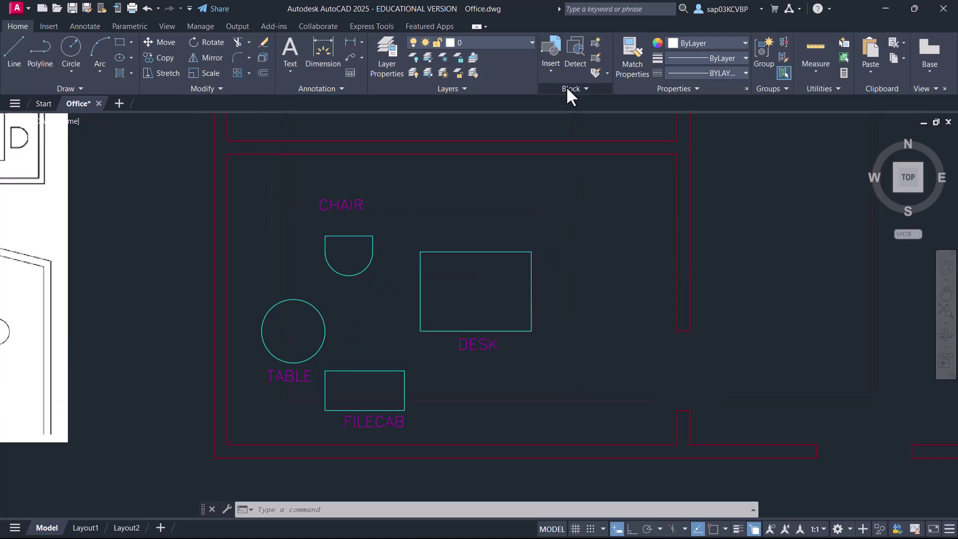
click(597, 43)
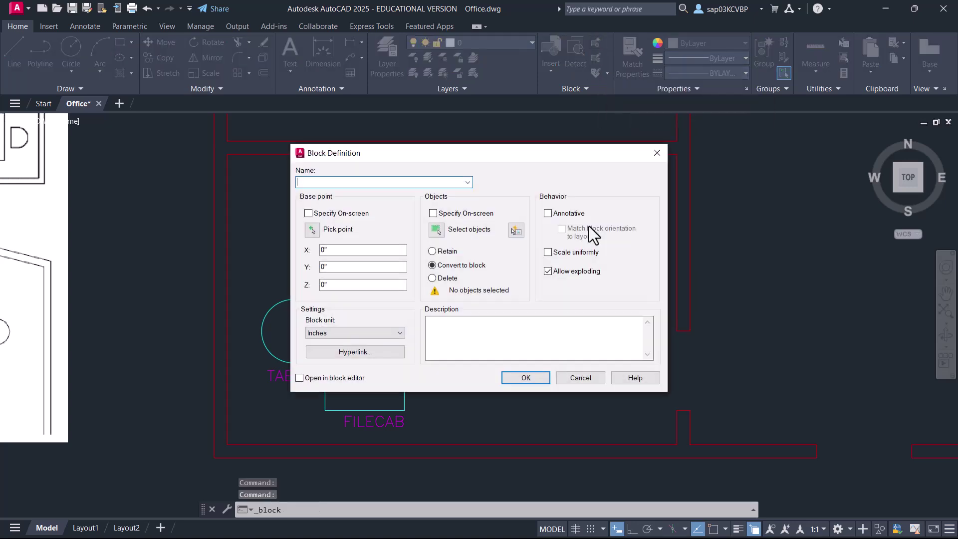
click(650, 158)
text(b)
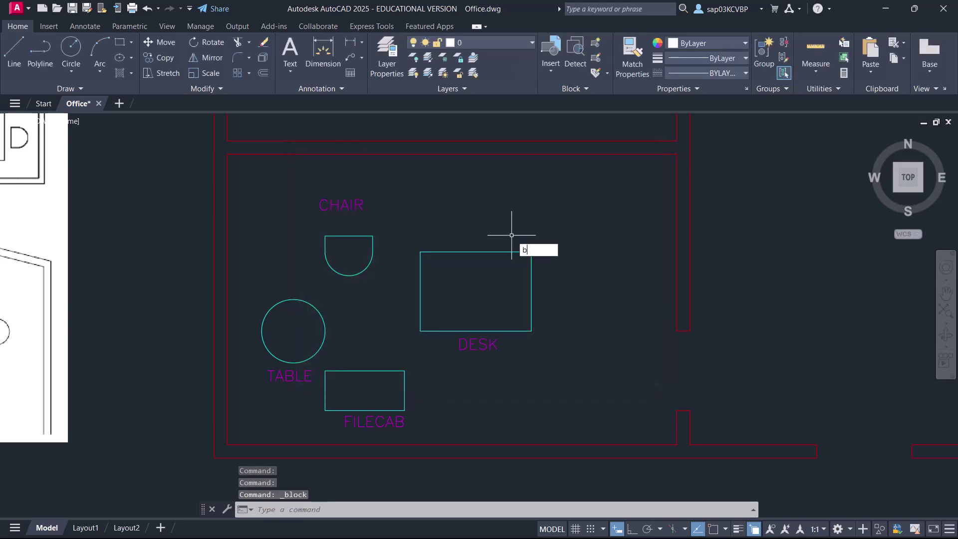
key(Return)
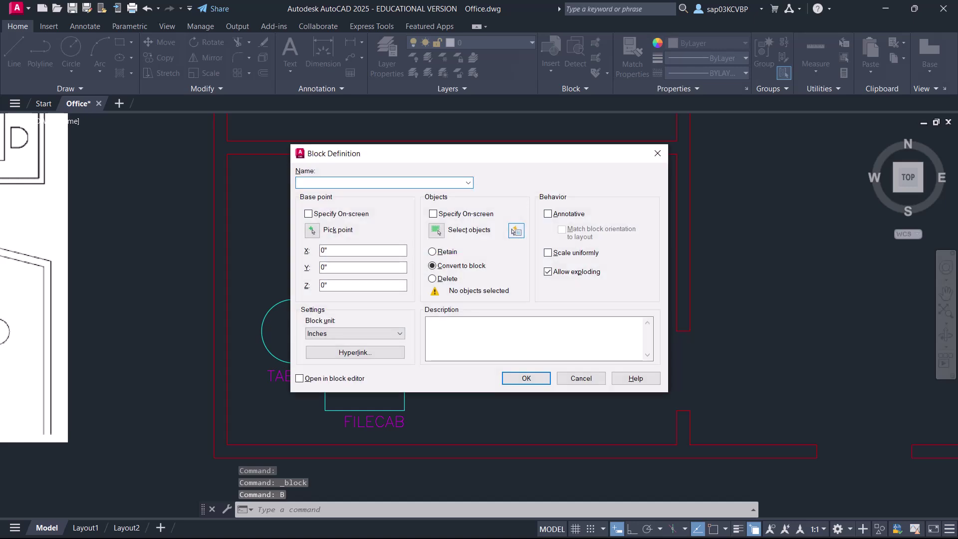
click(575, 378)
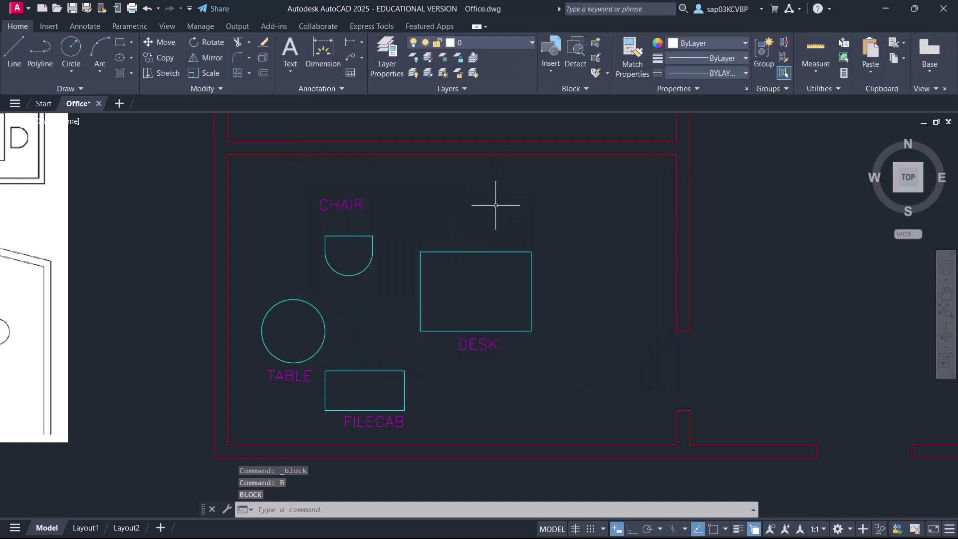
Start a block definition named CHAIR with the description SEMI CIRCULAR CHAIR
text(b)
key(Return)
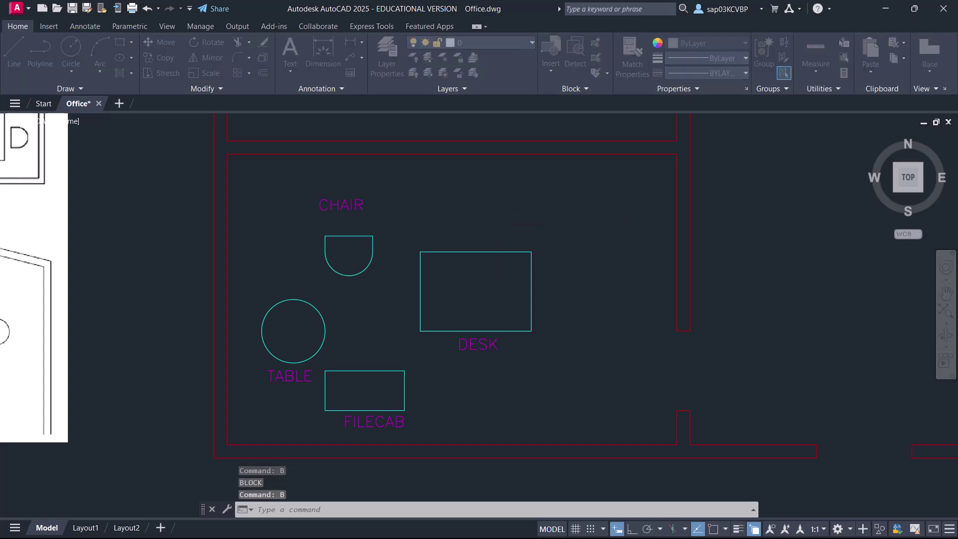
drag(480, 157, 685, 193)
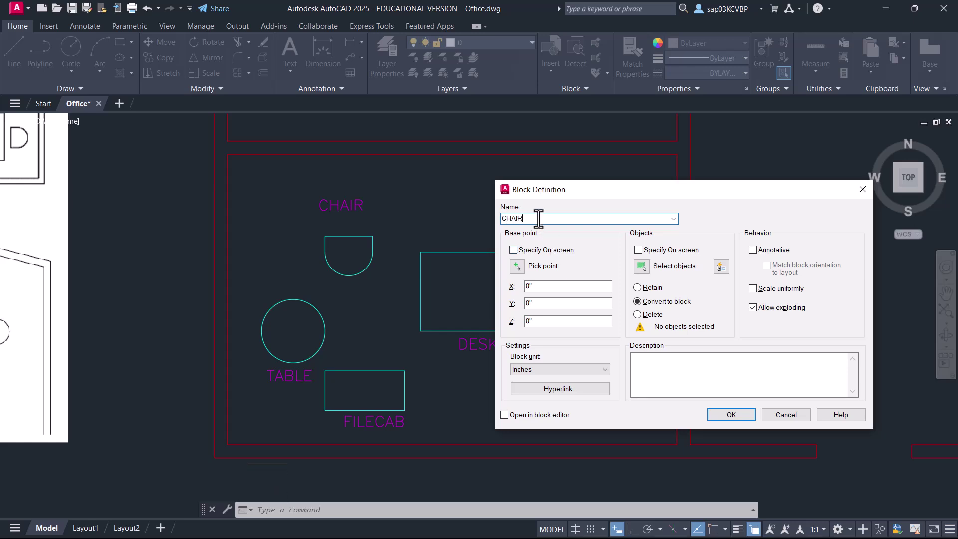
click(659, 371)
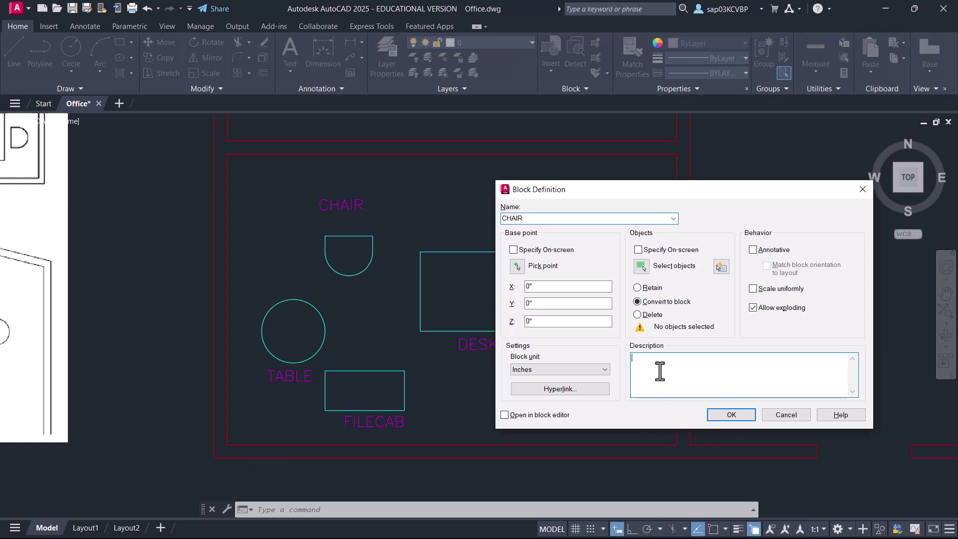
text(SEMI CIRCULAR CHAIR)
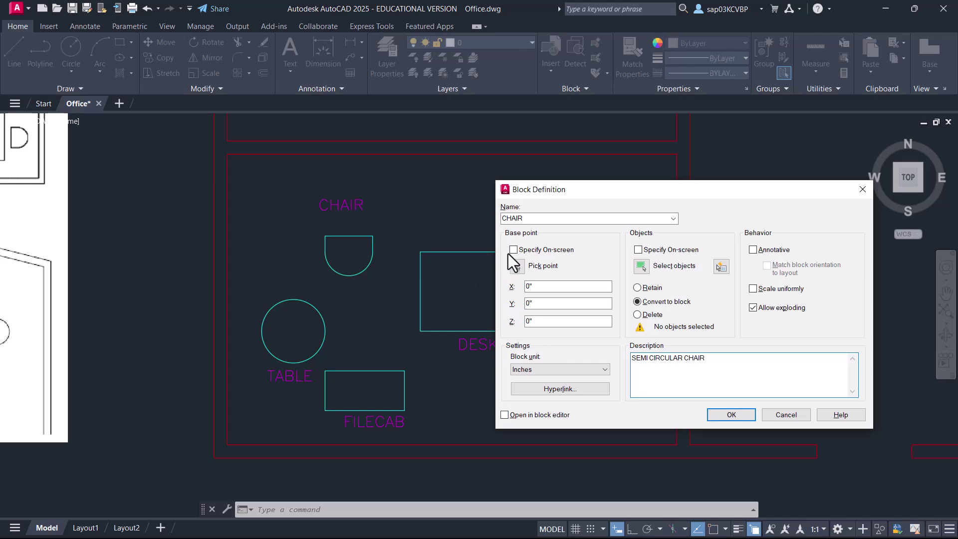
Turn on object snap and pick the midpoint of the chair's straight edge as the block's base point
click(517, 266)
scroll(341, 229, up, 4)
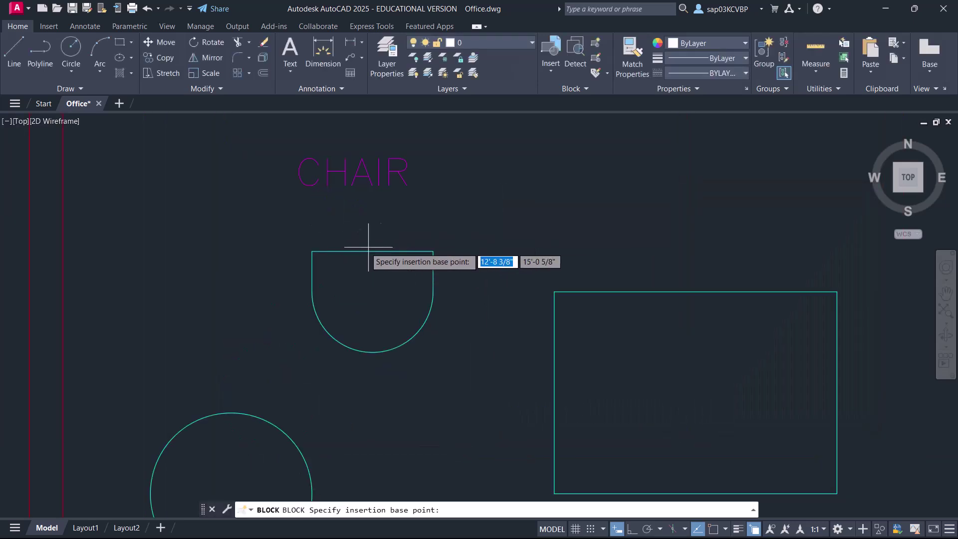
click(713, 529)
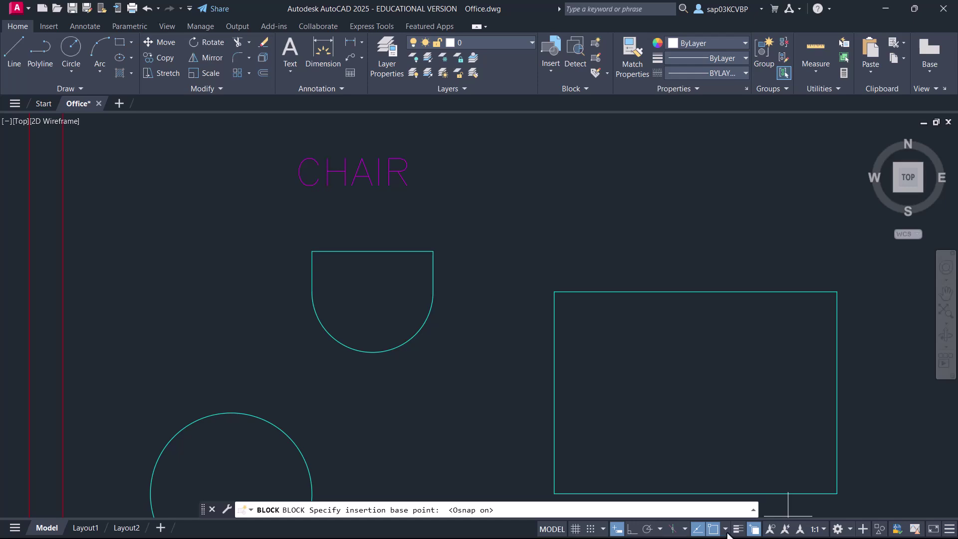
click(725, 530)
click(372, 251)
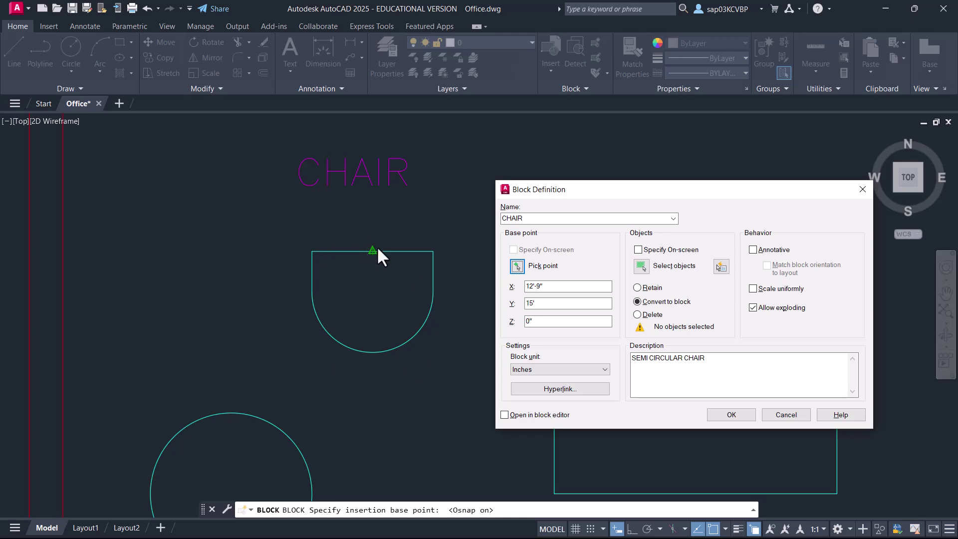
Select all the lines and the arc of the chair outline as the CHAIR block's objects
click(640, 266)
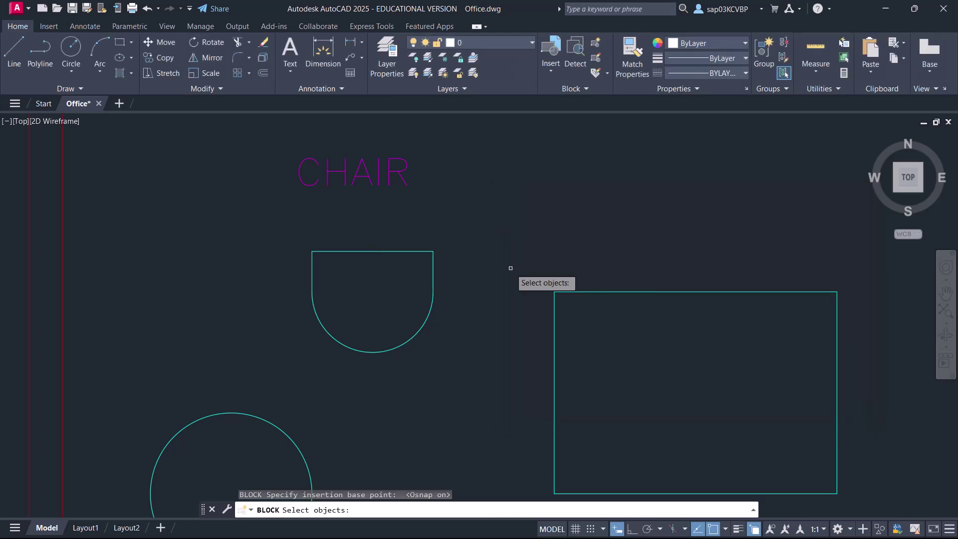
click(451, 243)
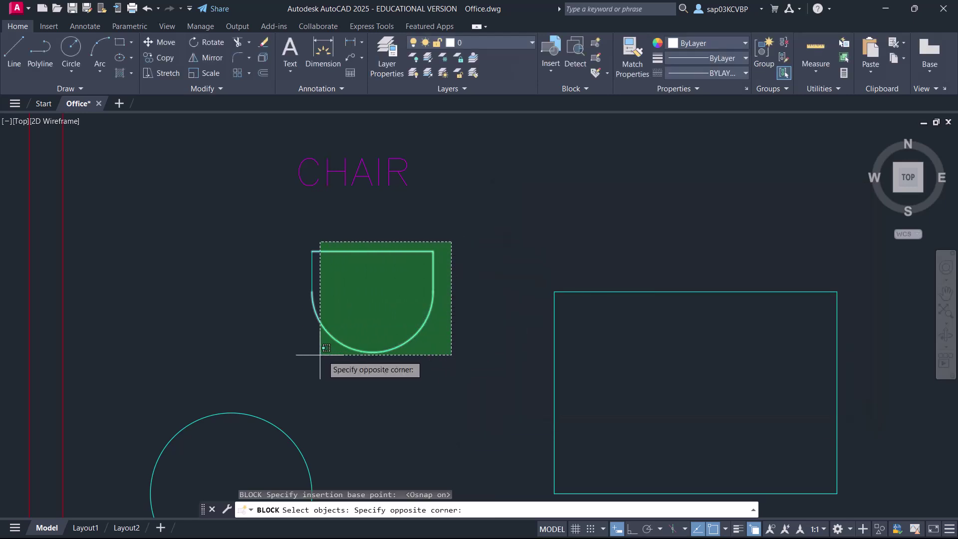
click(288, 355)
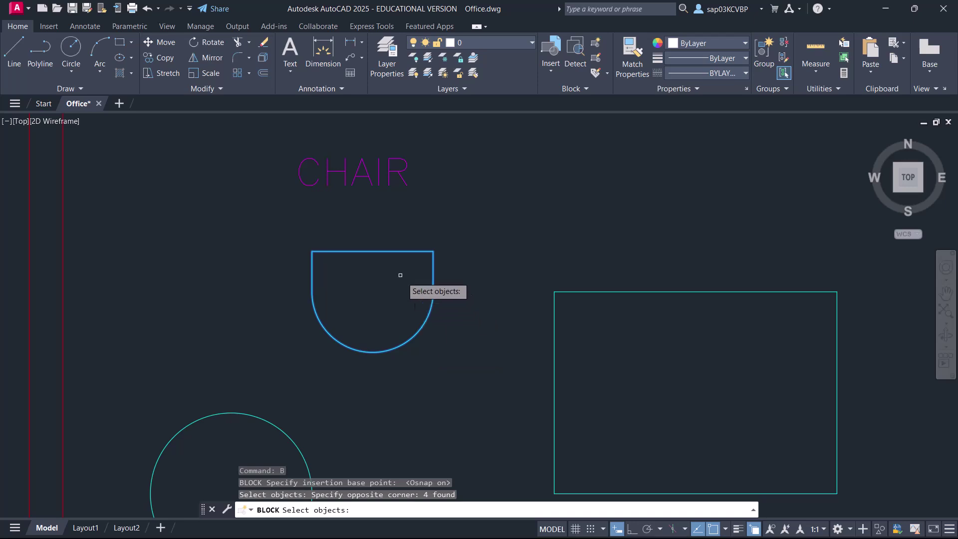
key(Return)
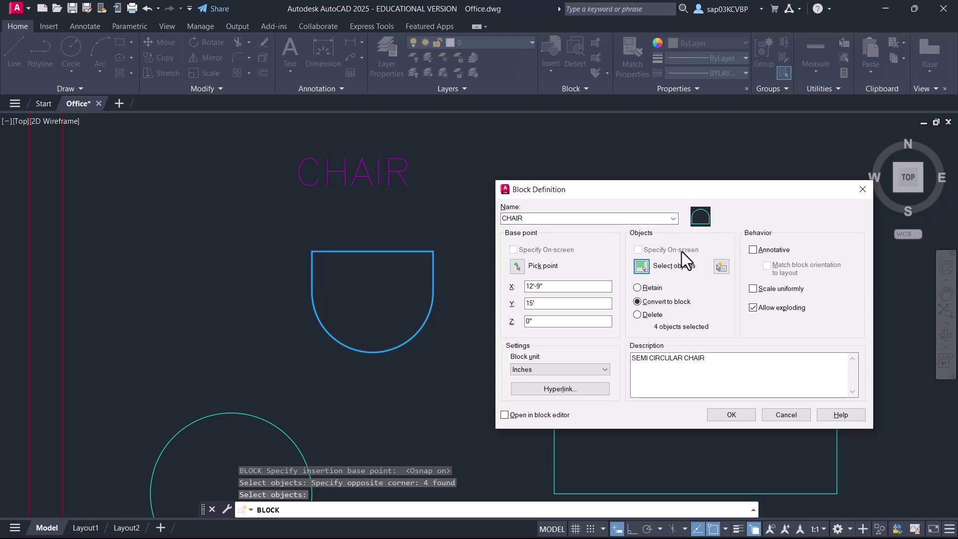
Create the CHAIR block with its source objects set to Delete and uniform scaling enabled
drag(603, 194, 547, 171)
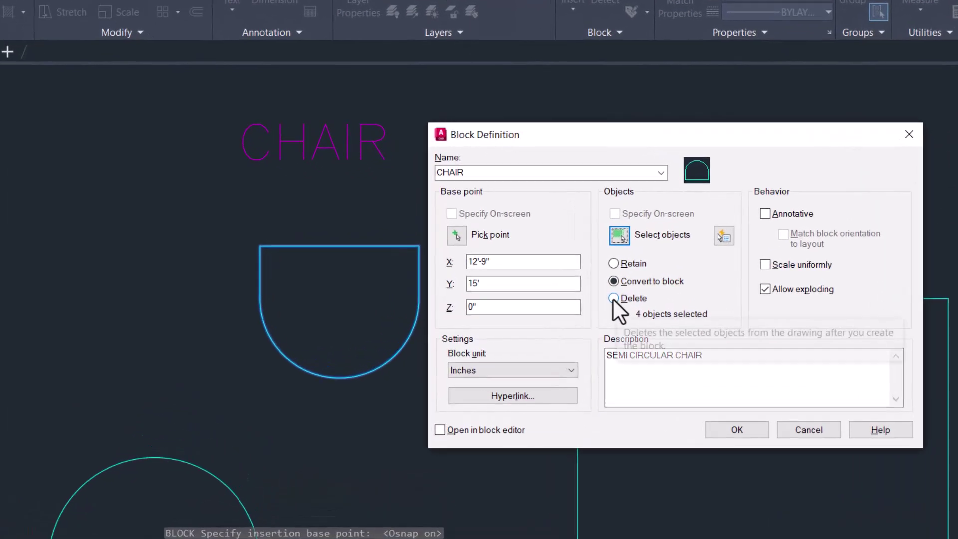
click(613, 298)
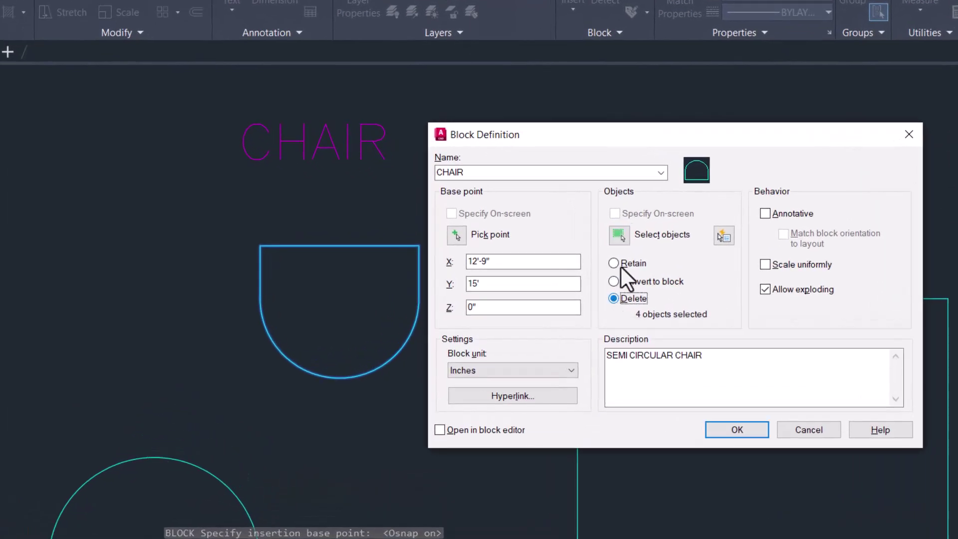
drag(629, 136, 702, 146)
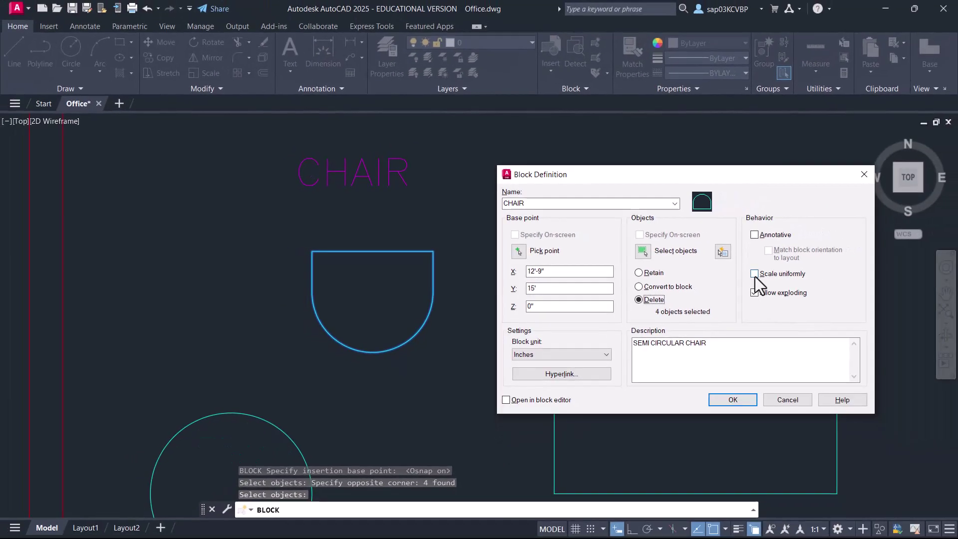
click(798, 277)
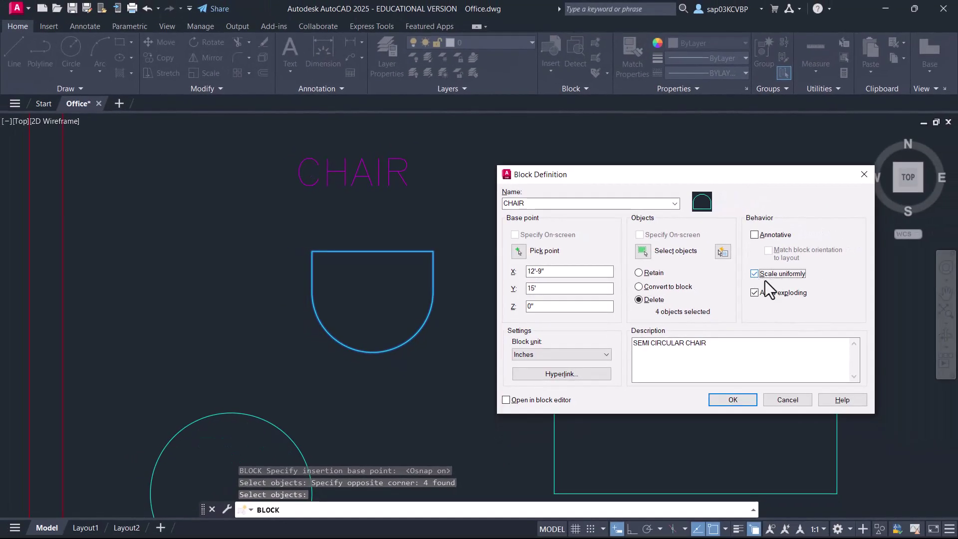
click(732, 400)
Save the Office drawing with the new chair block
scroll(404, 256, down, 2)
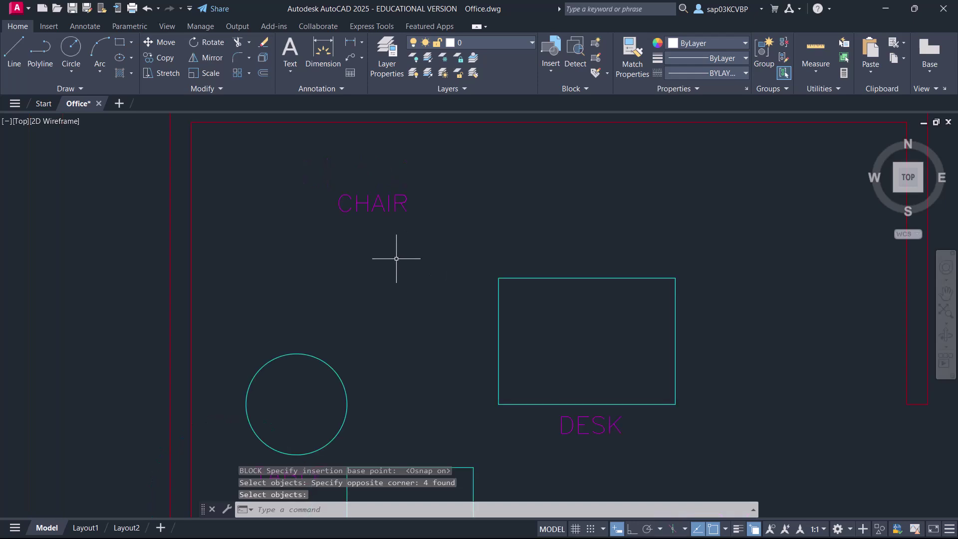
scroll(398, 265, down, 2)
middle_drag(400, 267, 291, 238)
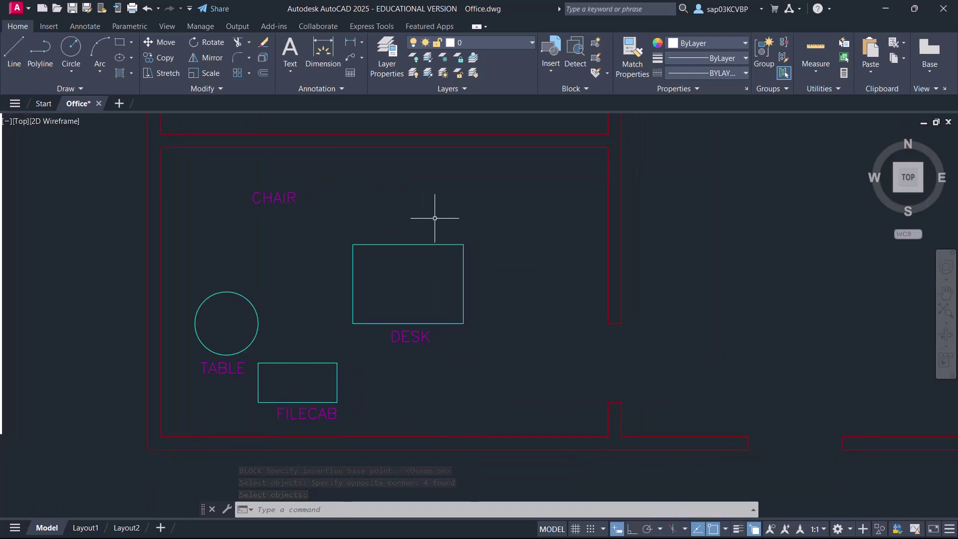
key(ctrl+s)
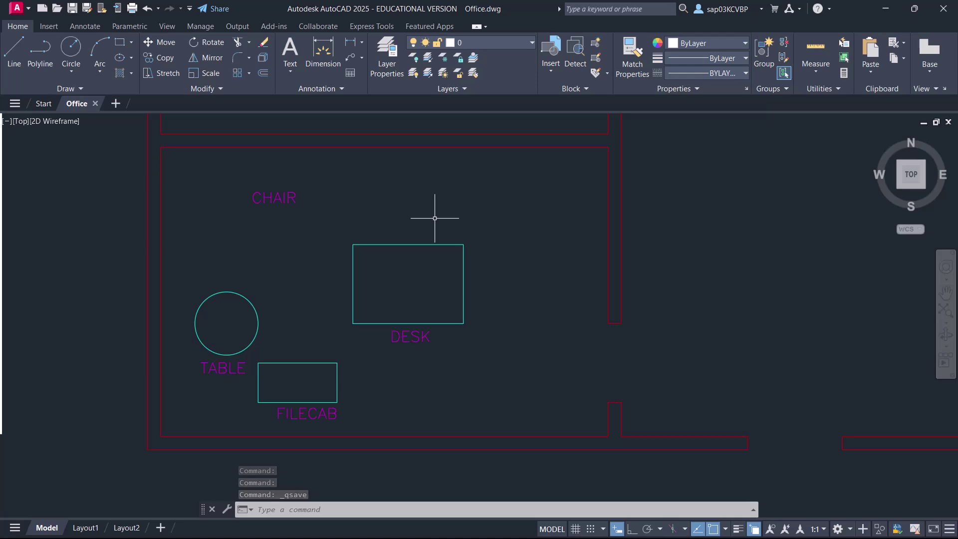
Check the blocks available in the current drawing in the Blocks palette, and close the palette
text(I)
key(Return)
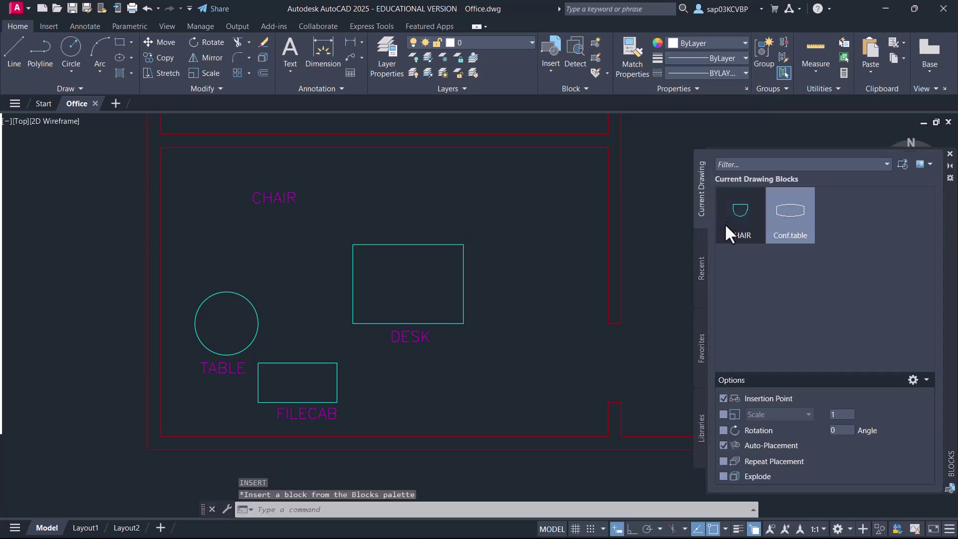
click(791, 217)
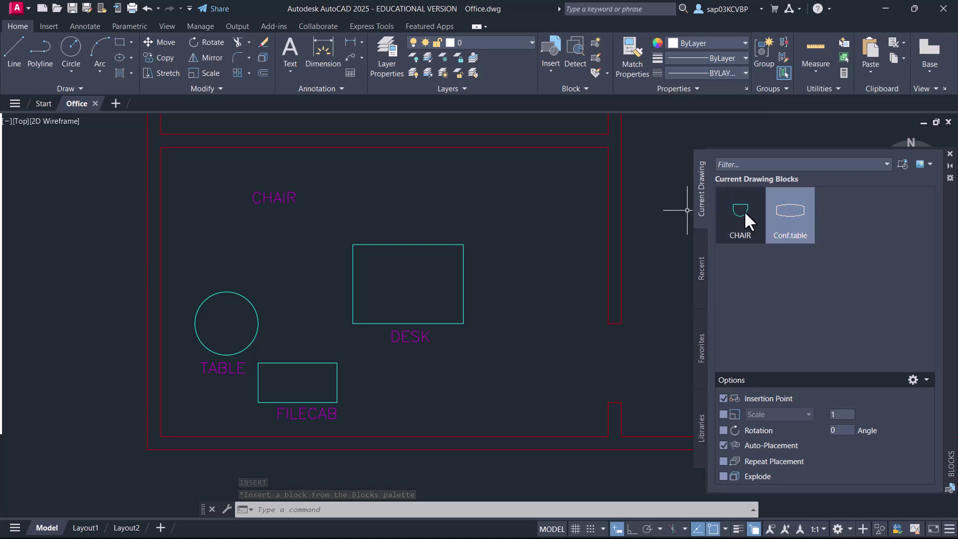
click(950, 153)
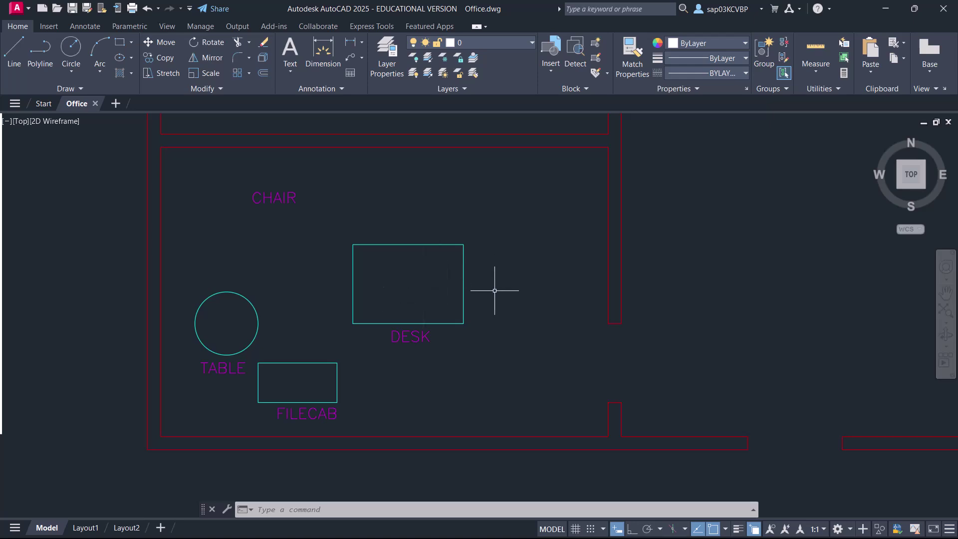
Start a block definition named DESK with the lower-left corner of the desk rectangle as its base point
text(b)
key(Return)
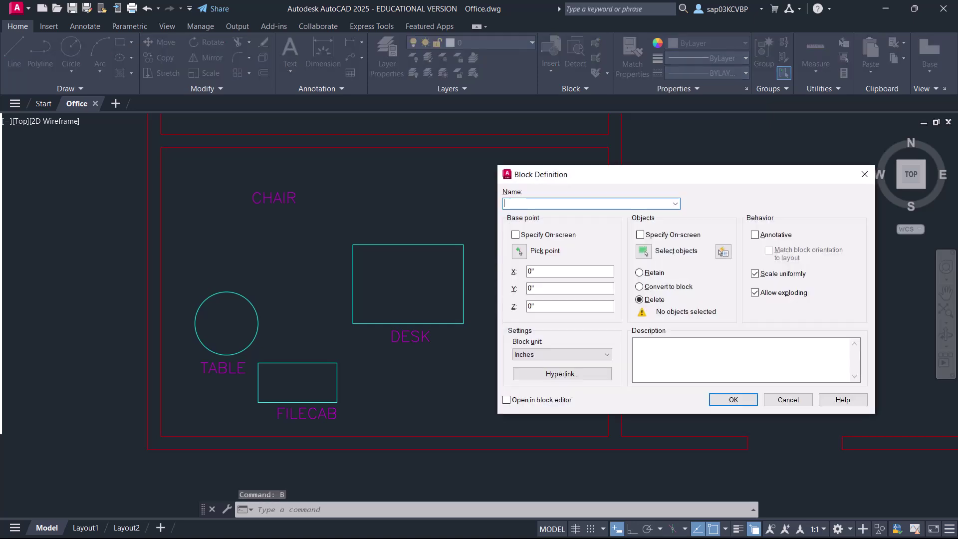
text(DESK)
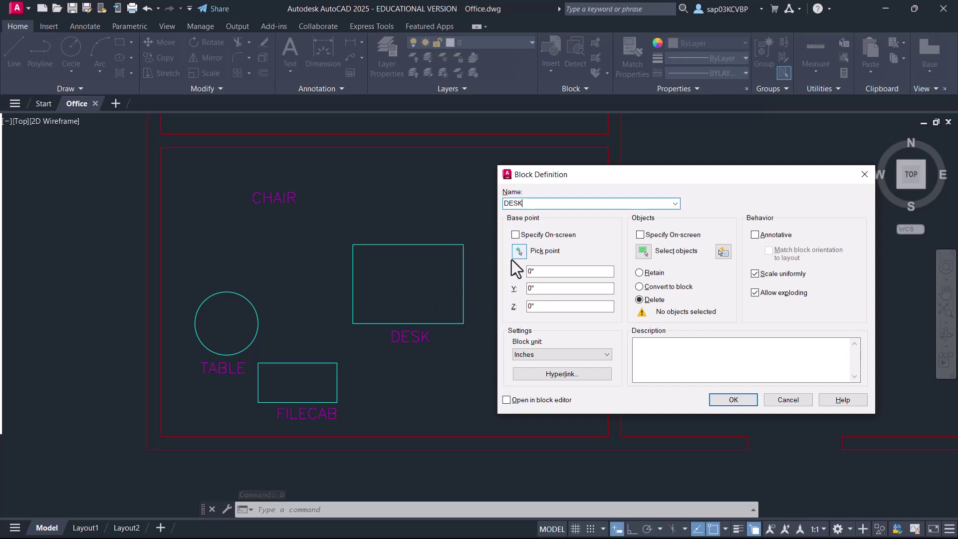
click(519, 251)
scroll(342, 319, up, 4)
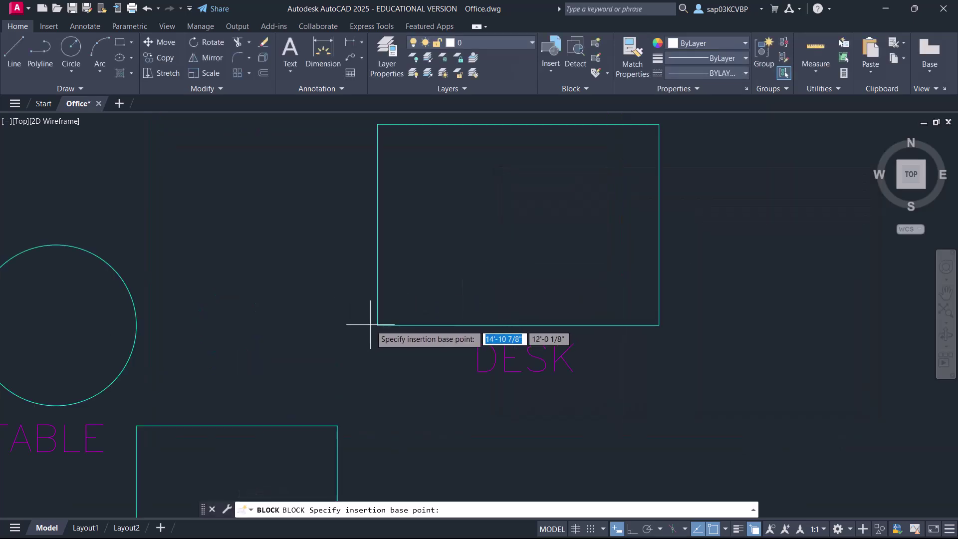
click(377, 325)
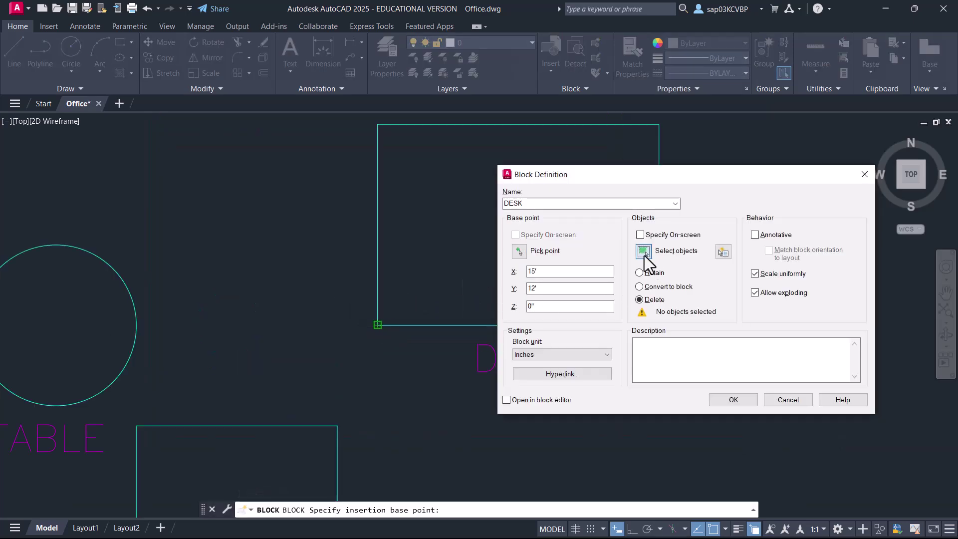
Select the desk rectangle as the DESK block's objects and enter the description DESK WITH HIGHER DIMENSION
click(644, 251)
scroll(663, 180, down, 4)
click(718, 144)
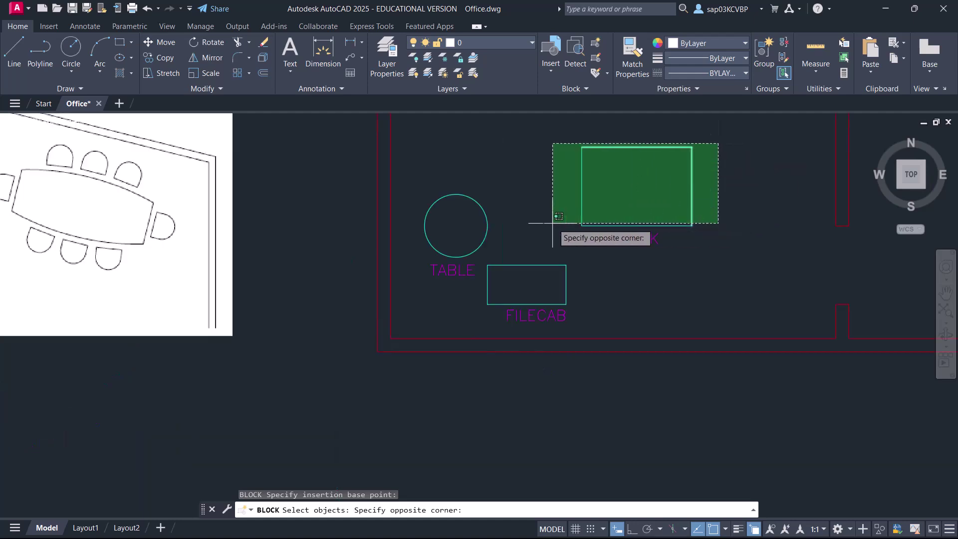
click(549, 224)
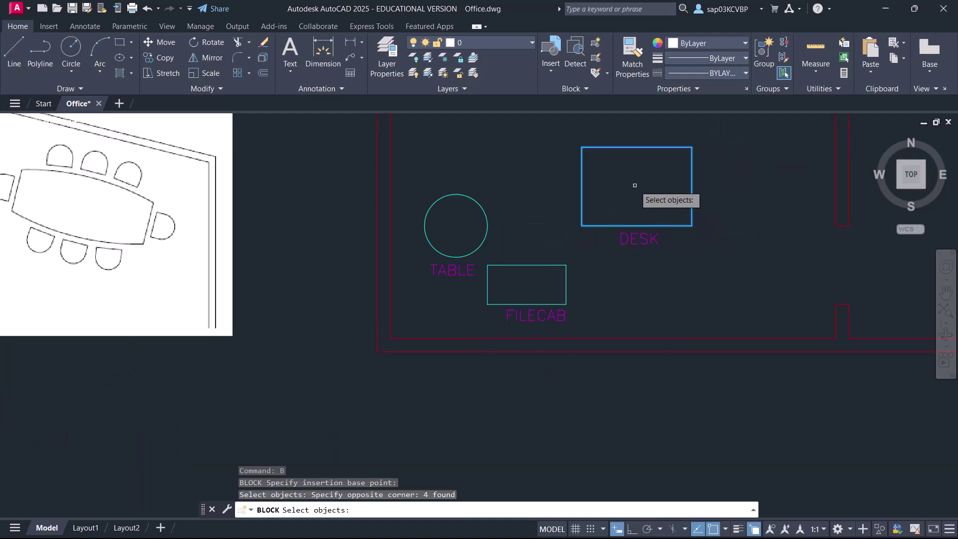
key(Return)
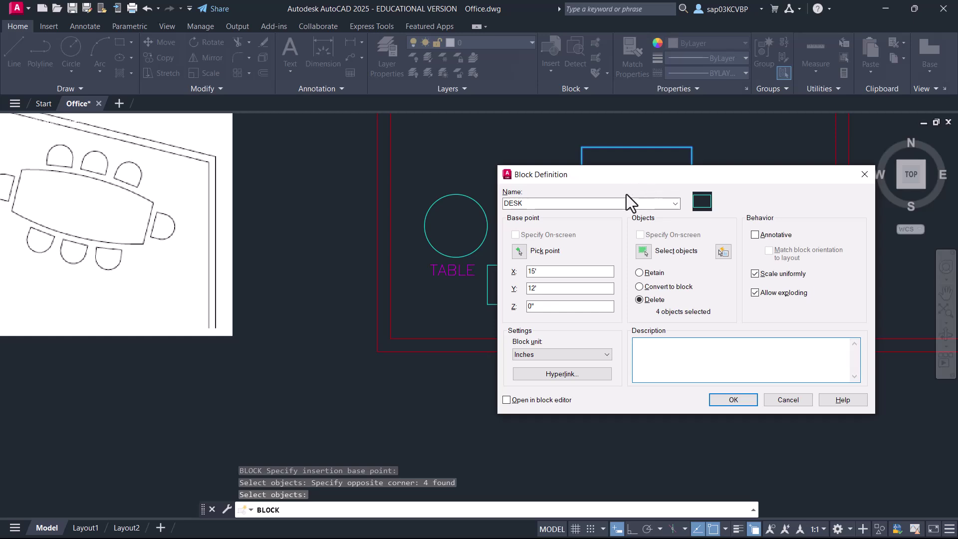
drag(630, 187, 574, 254)
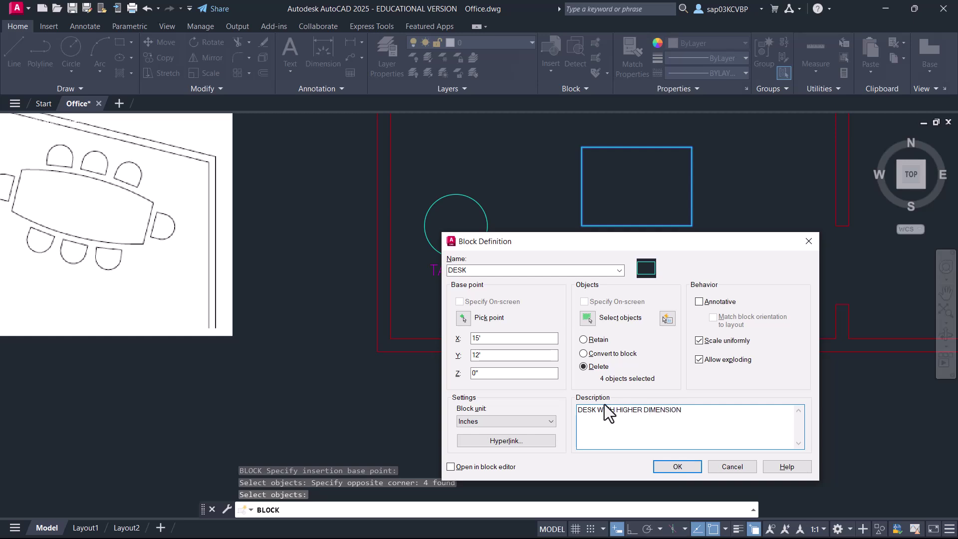
Create the DESK block from the settings already entered in its block definition
click(677, 466)
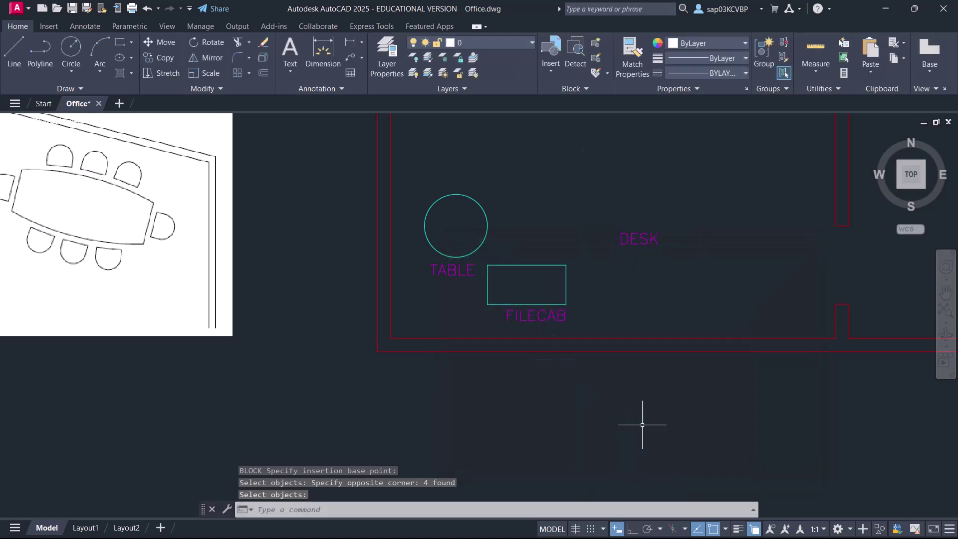
scroll(477, 246, down, 3)
scroll(427, 295, up, 2)
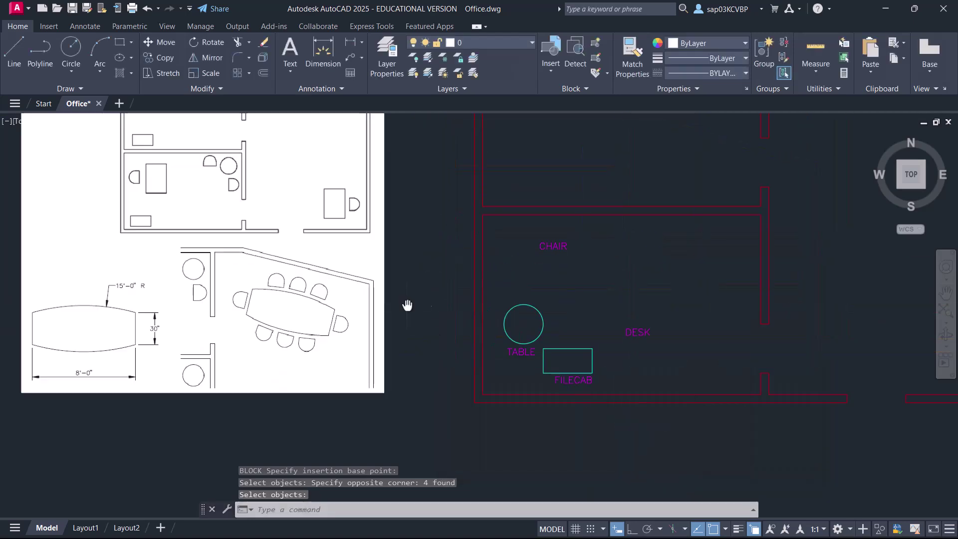
middle_drag(407, 306, 394, 293)
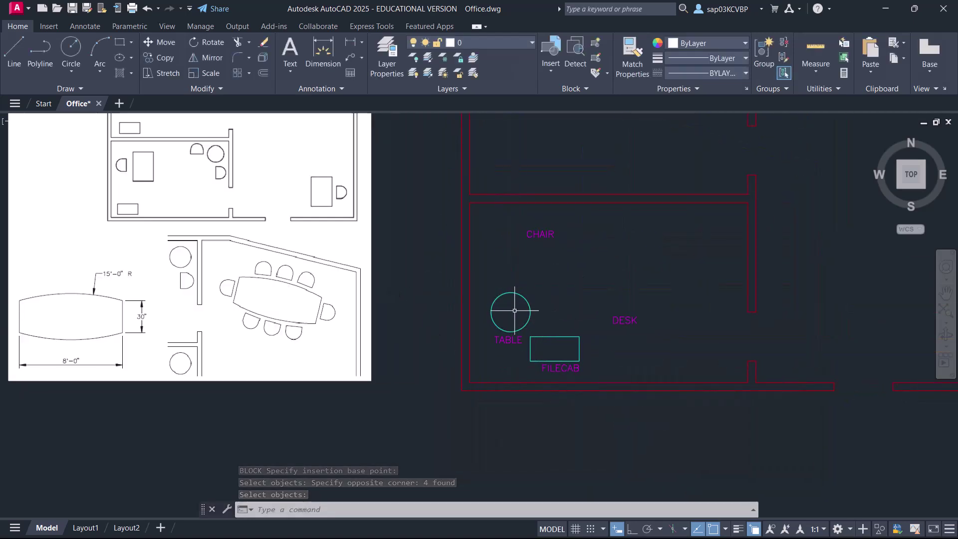
mouse_move(513, 310)
middle_down()
mouse_move(437, 300)
mouse_move(429, 290)
middle_up()
Start a block definition named TABLE with the centre of the table circle as its base point
text(b)
key(Return)
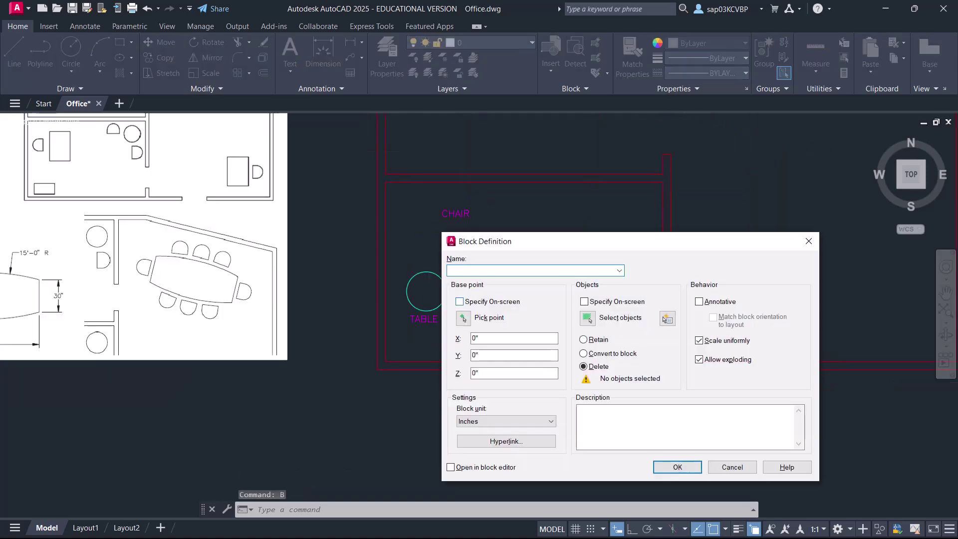
text(ROU)
key(BackSpace)
key(BackSpace)
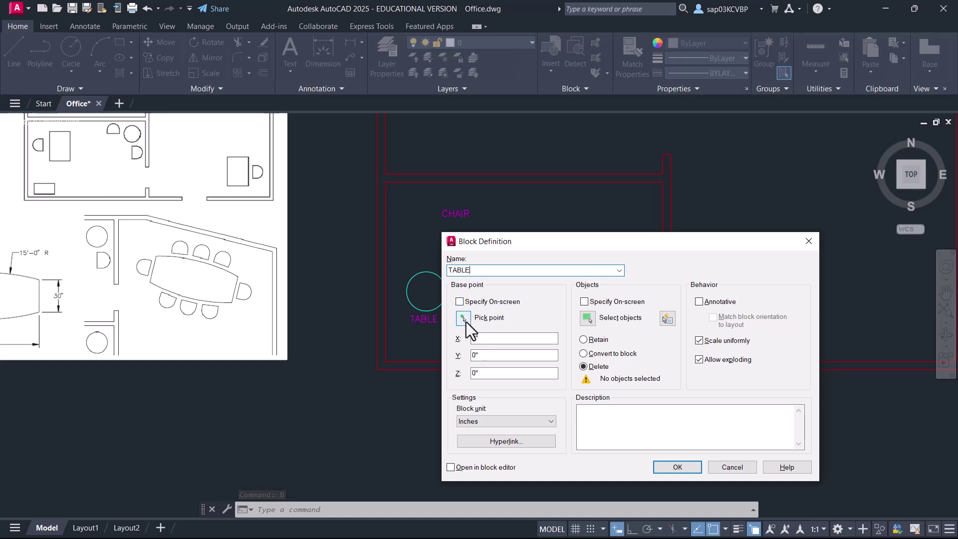
click(463, 317)
click(426, 291)
text(TABLE)
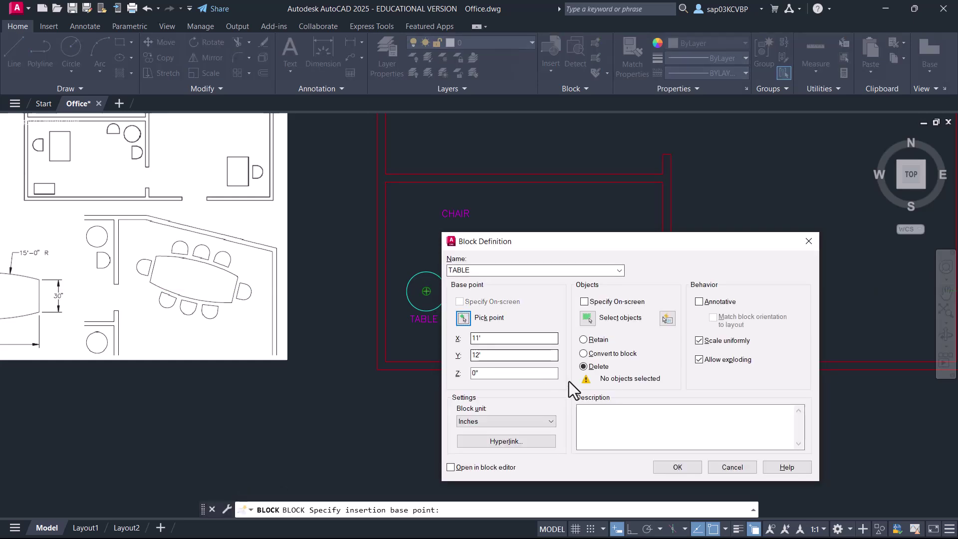
Select the table circle as the block's object, enter the description CIRCULAR TABLE, and create the block
click(587, 318)
click(445, 287)
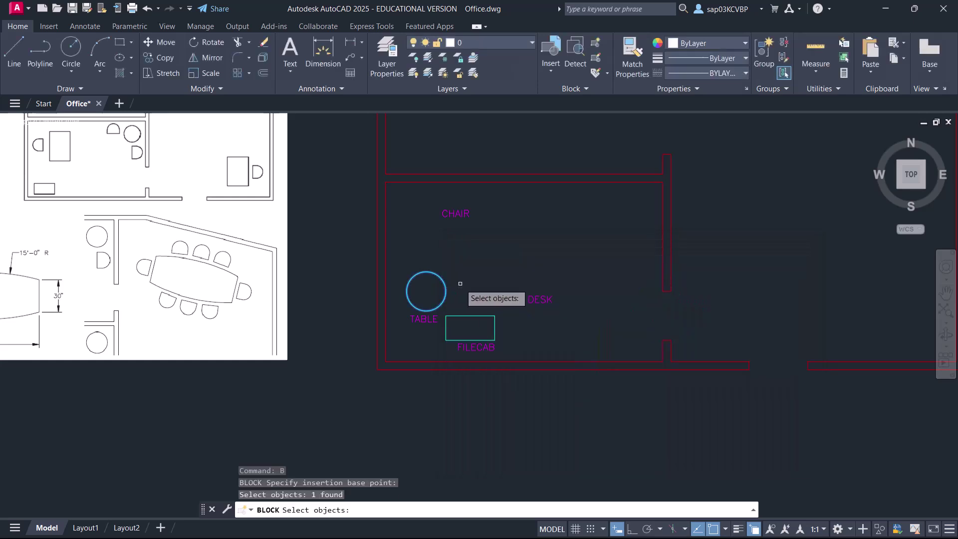
key(Return)
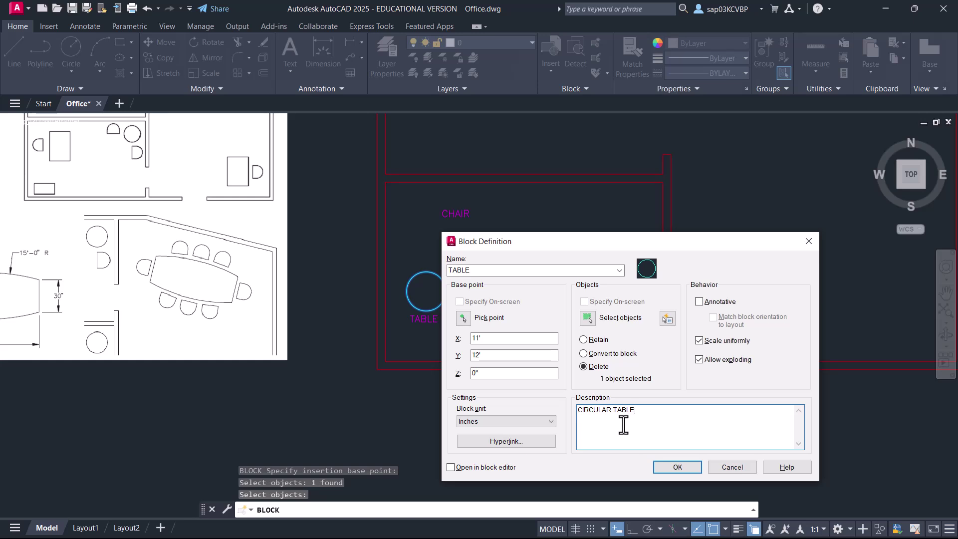
click(676, 466)
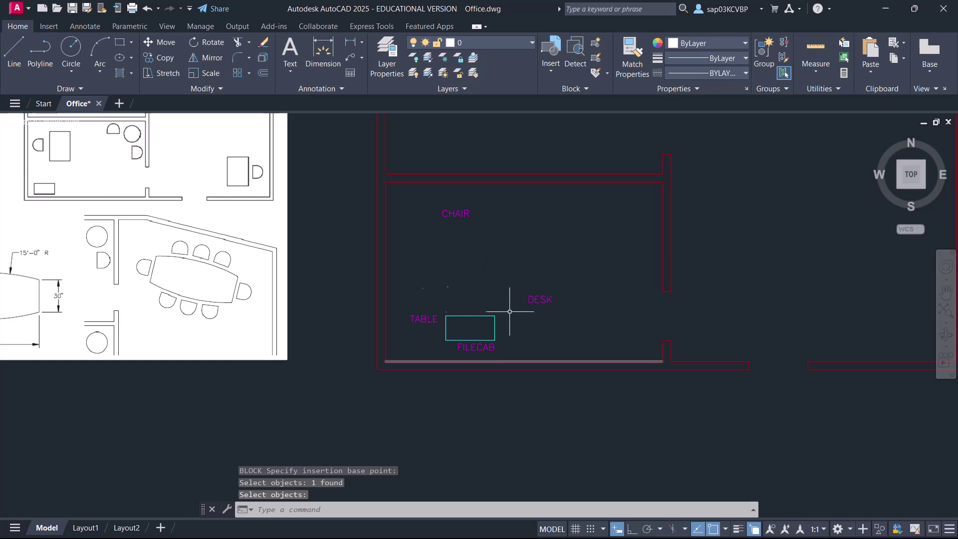
Start a block definition named FILECAB with the lower-left corner of the file cabinet rectangle as its base point
scroll(481, 327, up, 4)
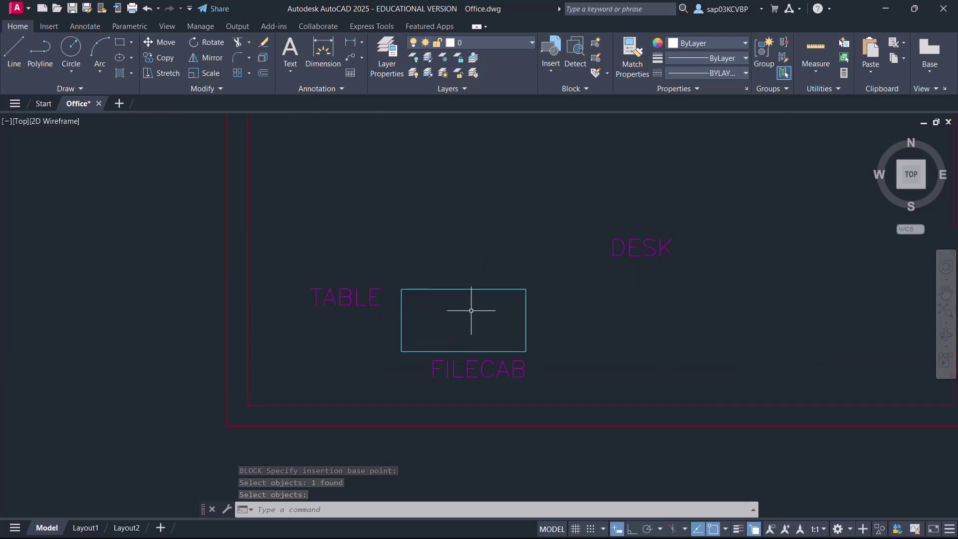
text(b)
key(Return)
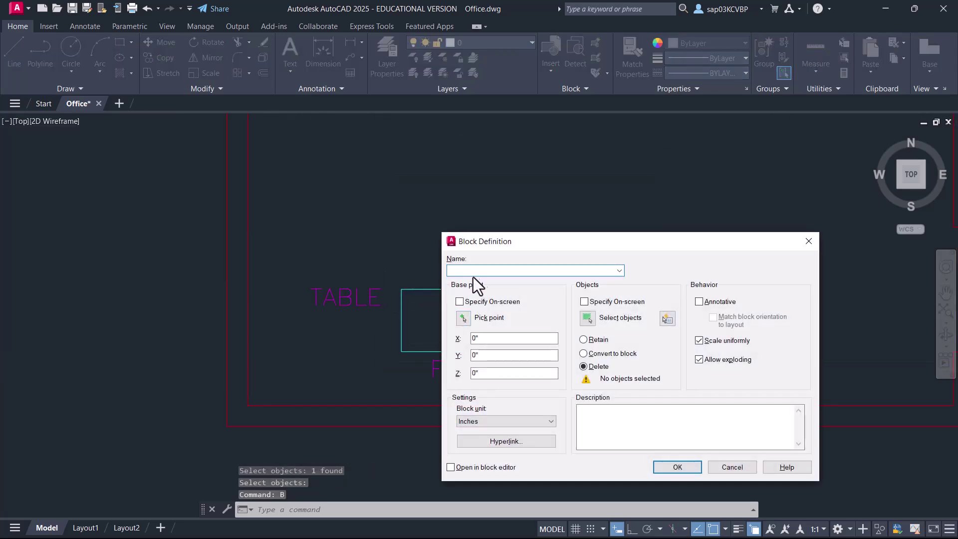
text(FILECAB)
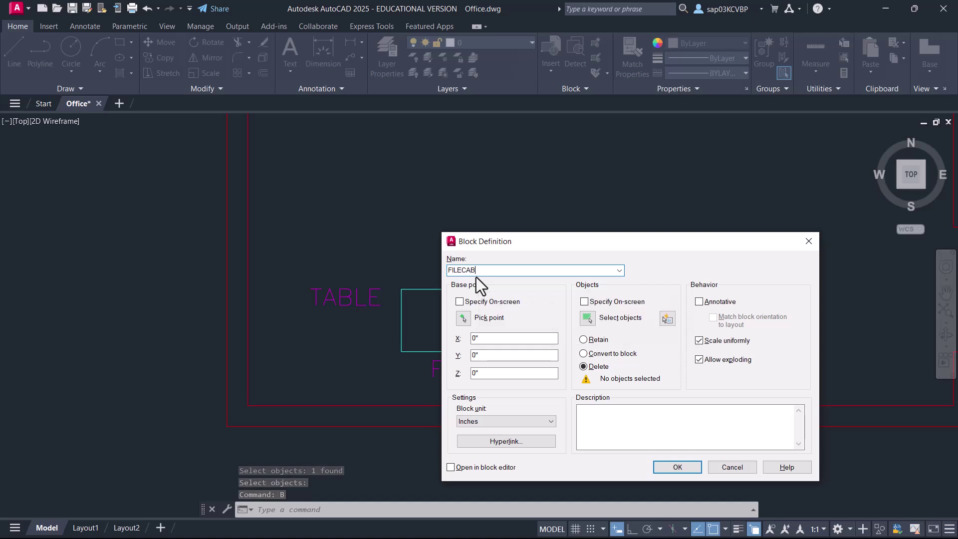
click(463, 318)
click(401, 352)
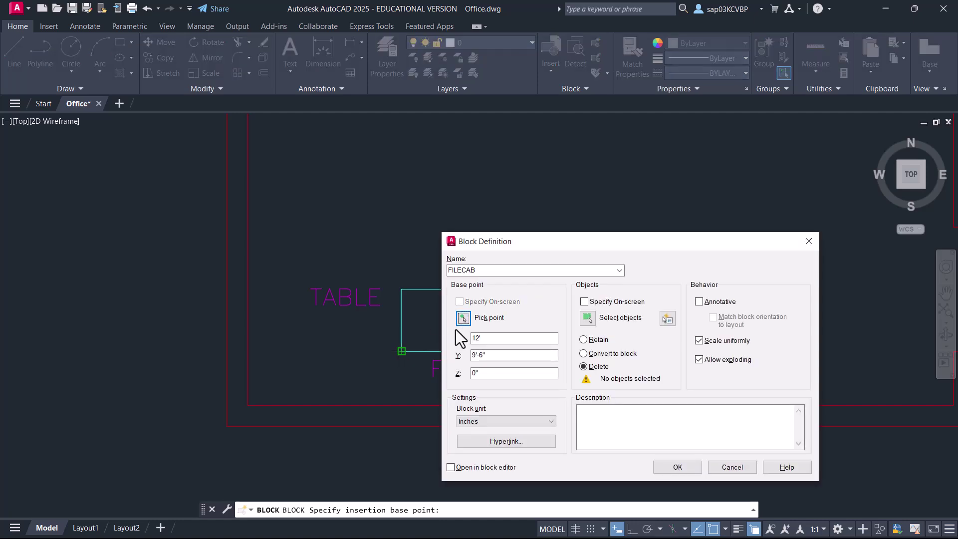
Select the four lines of the file cabinet rectangle, enter the description FILE CABINET, and create the FILECAB block
click(583, 302)
click(592, 323)
click(567, 283)
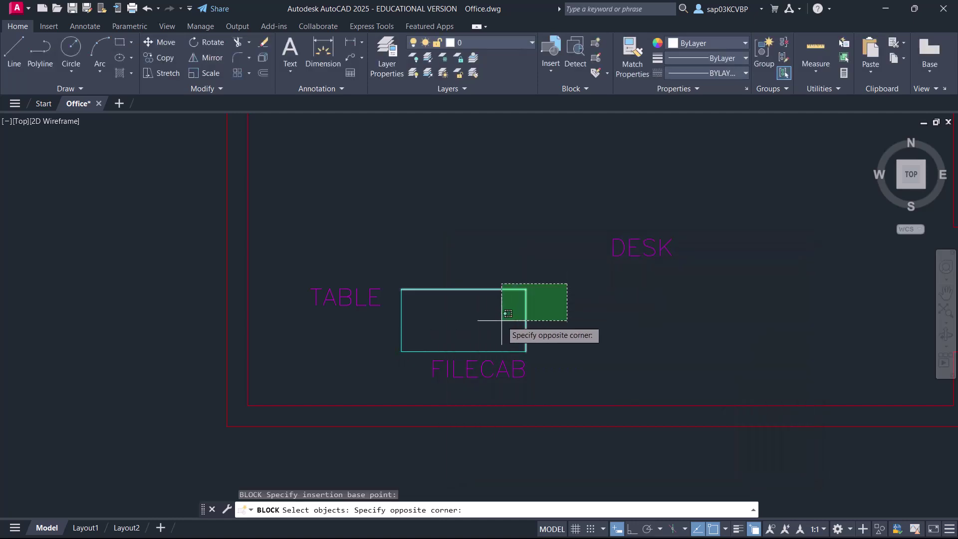
click(393, 341)
click(414, 351)
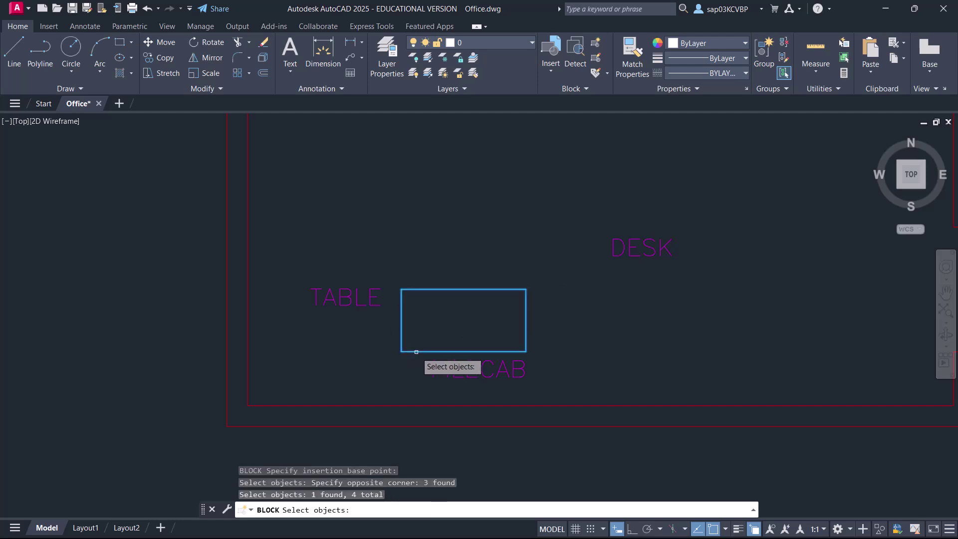
key(Return)
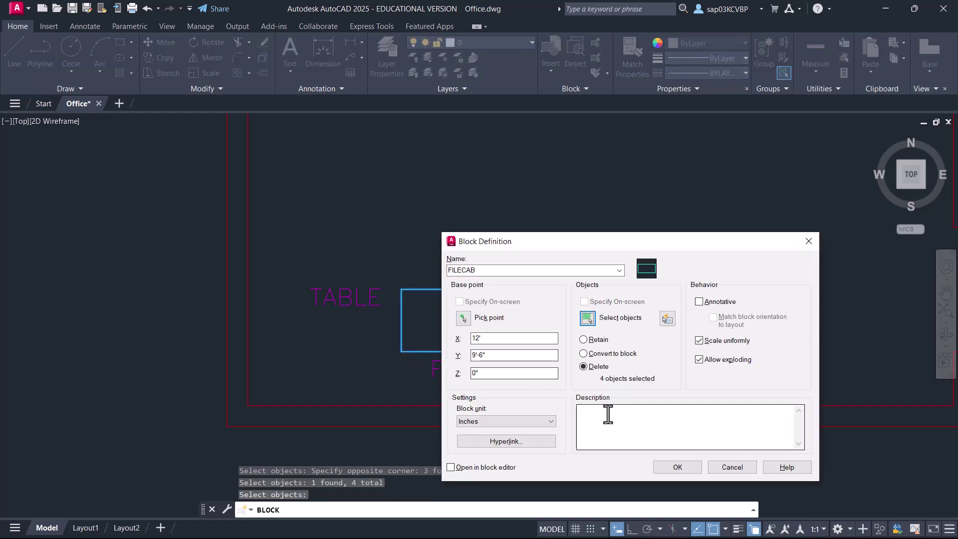
text(CABINET)
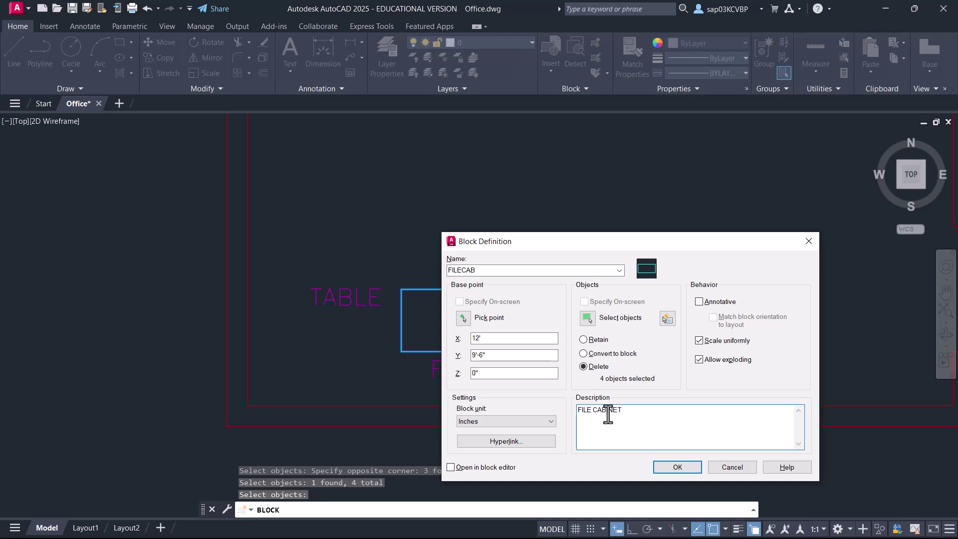
click(670, 465)
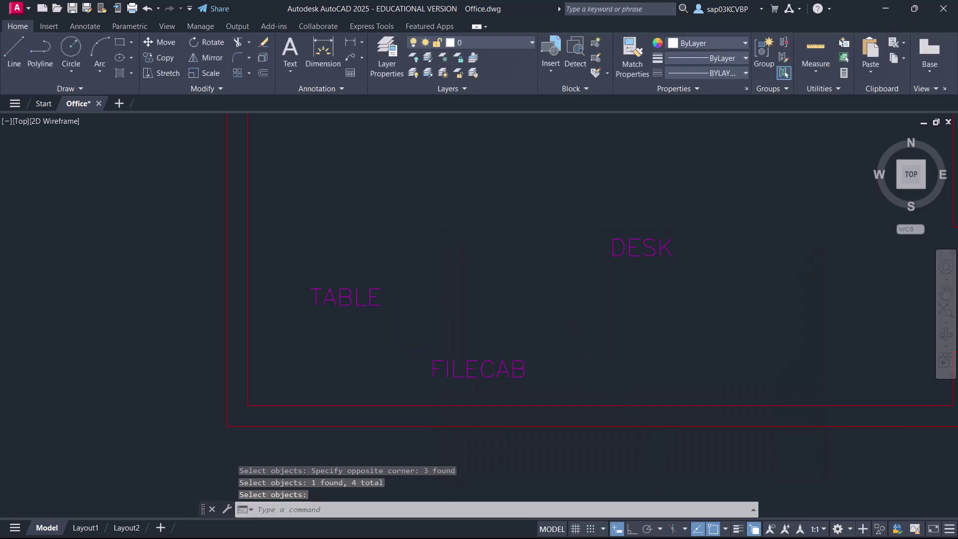
Erase the CHAIR, DESK, TABLE and FILECAB text labels from the lower-left office
scroll(586, 320, down, 3)
click(603, 345)
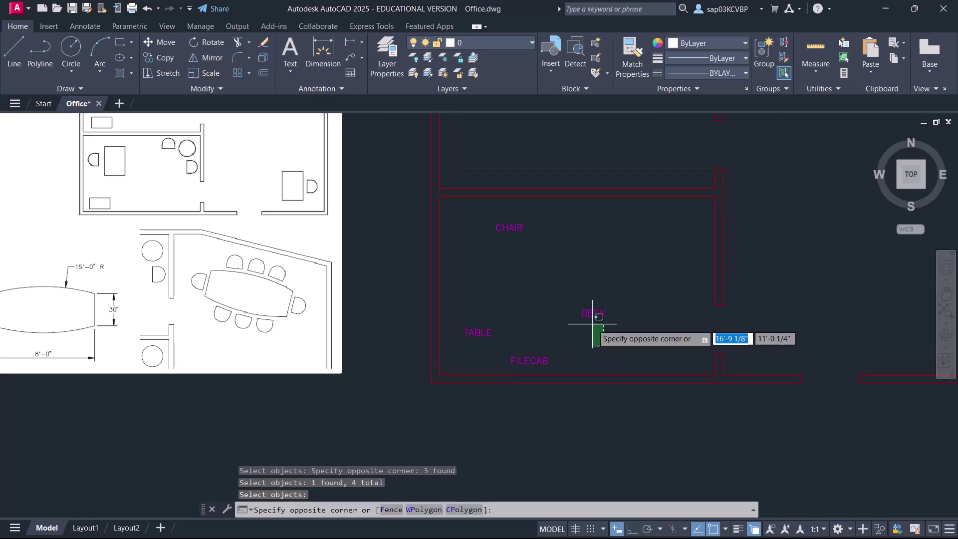
click(502, 226)
key(Delete)
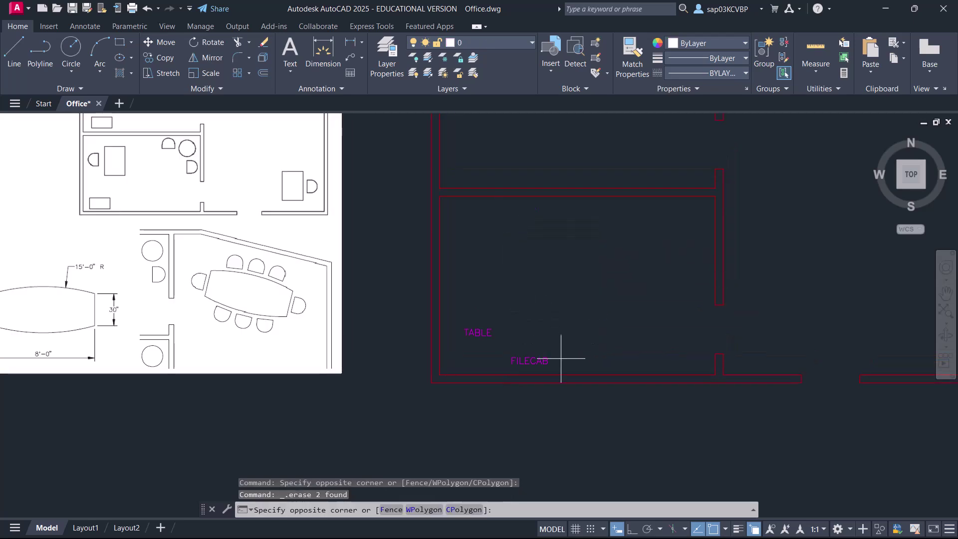
click(449, 311)
Save the Office drawing with the furniture blocks defined
scroll(519, 327, down, 2)
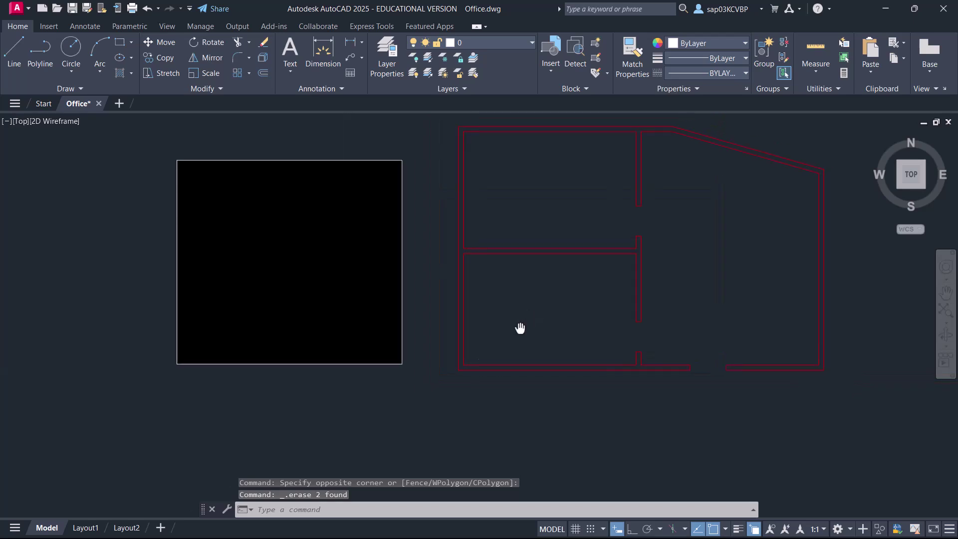
middle_drag(520, 327, 474, 367)
key(ctrl+s)
Insert the TABLE block from the current drawing's blocks near the upper-right corner of the upper-left office
scroll(468, 239, up, 2)
middle_drag(368, 272, 462, 251)
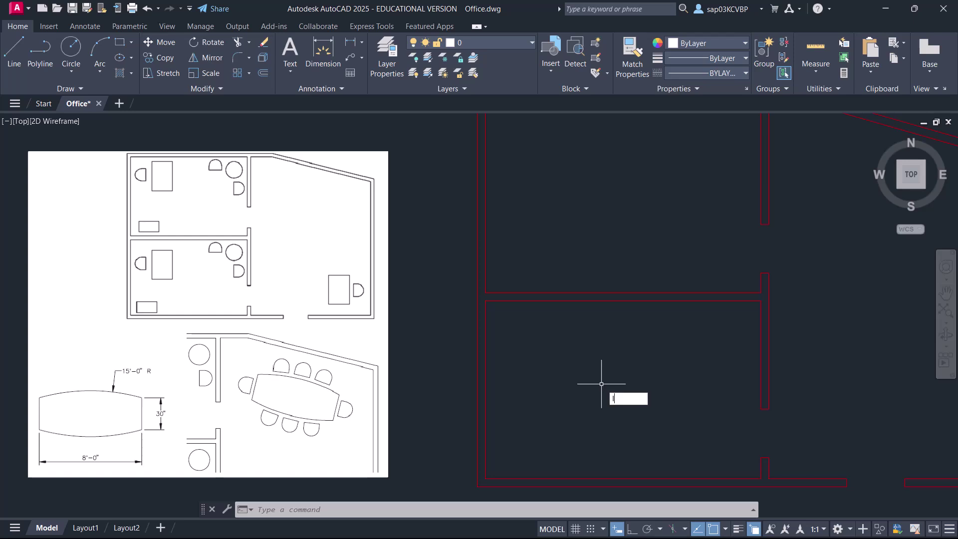
key(Return)
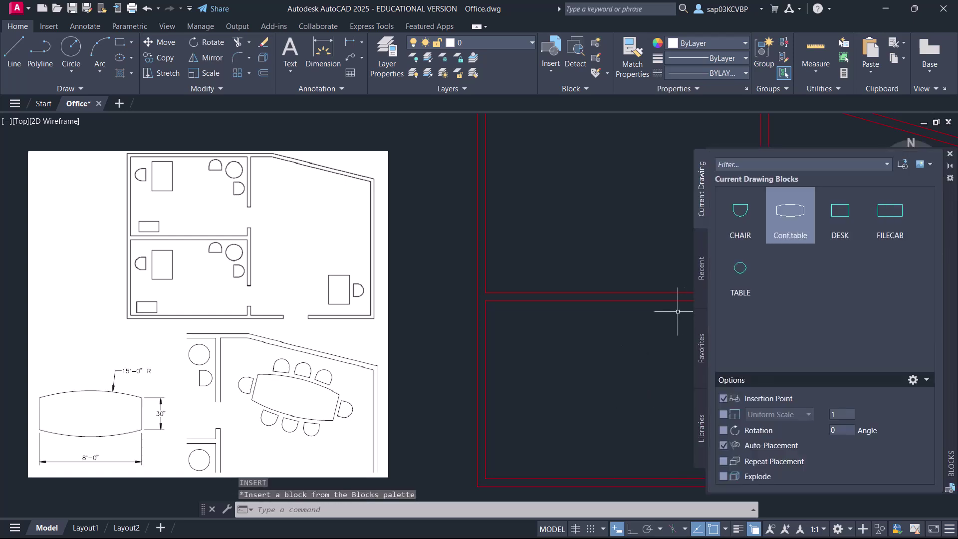
click(741, 275)
right_click(741, 274)
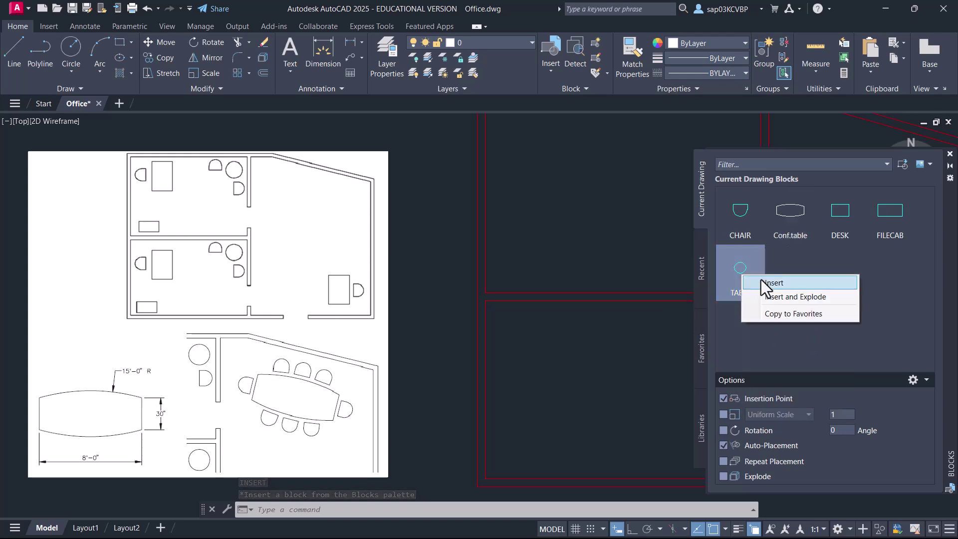
scroll(606, 234, up, 3)
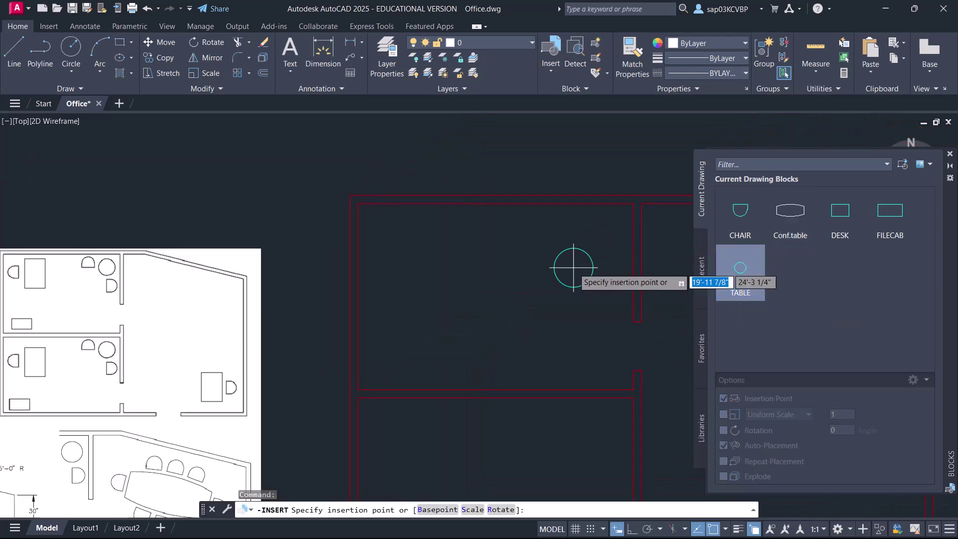
scroll(605, 235, up, 2)
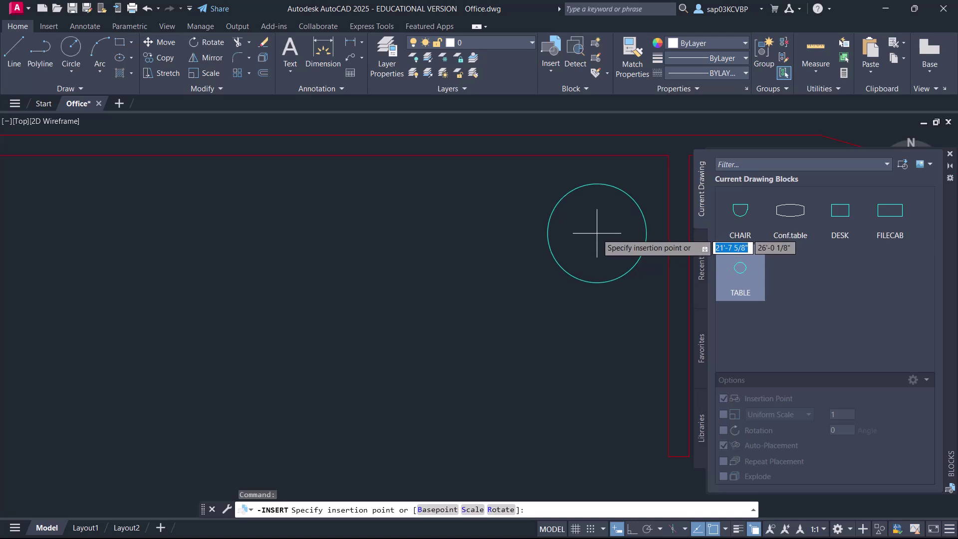
click(594, 233)
scroll(556, 315, down, 4)
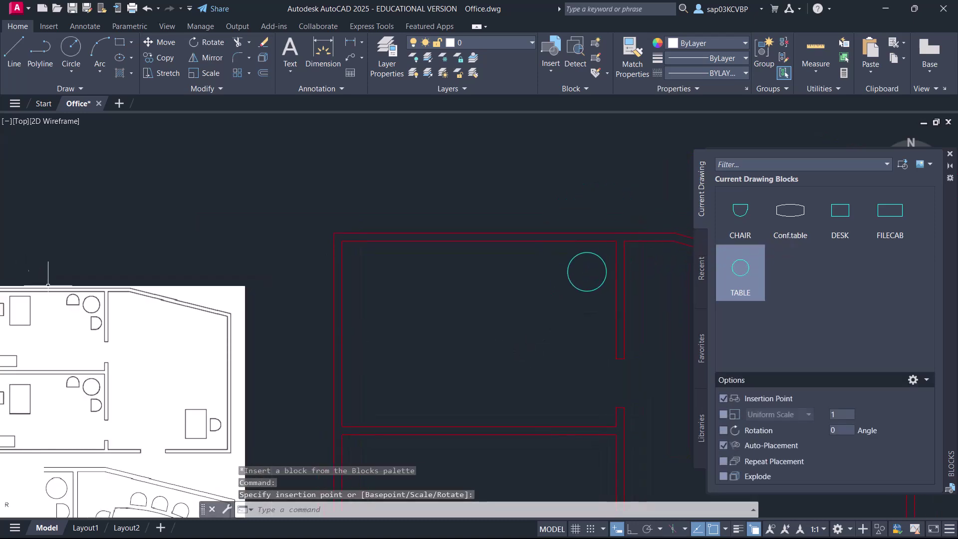
Try inserting the CHAIR block to the left of the round table without rotation
right_click(745, 222)
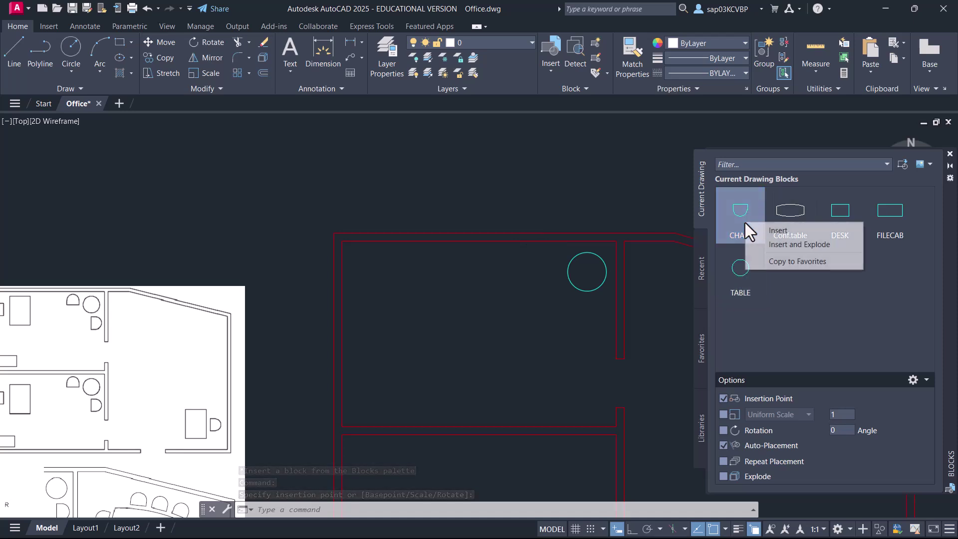
click(769, 231)
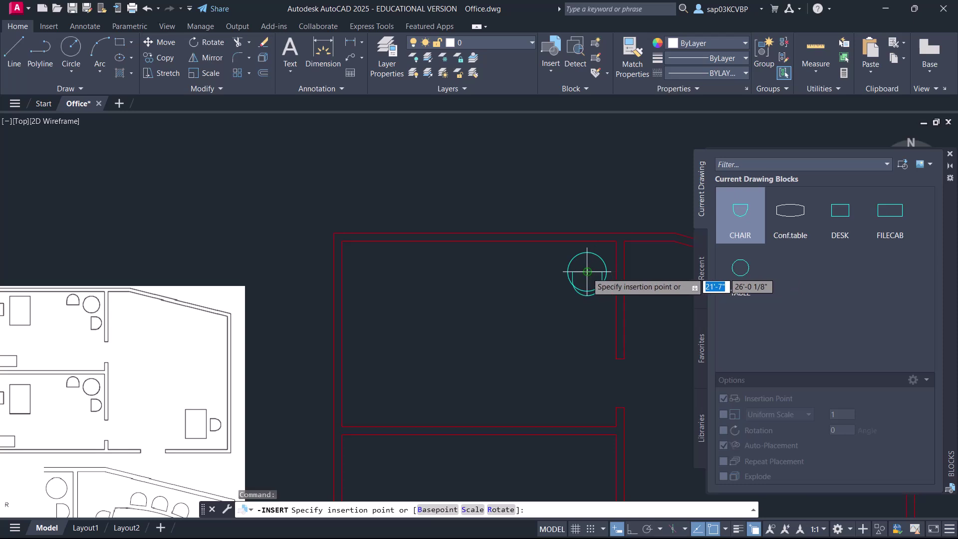
click(543, 271)
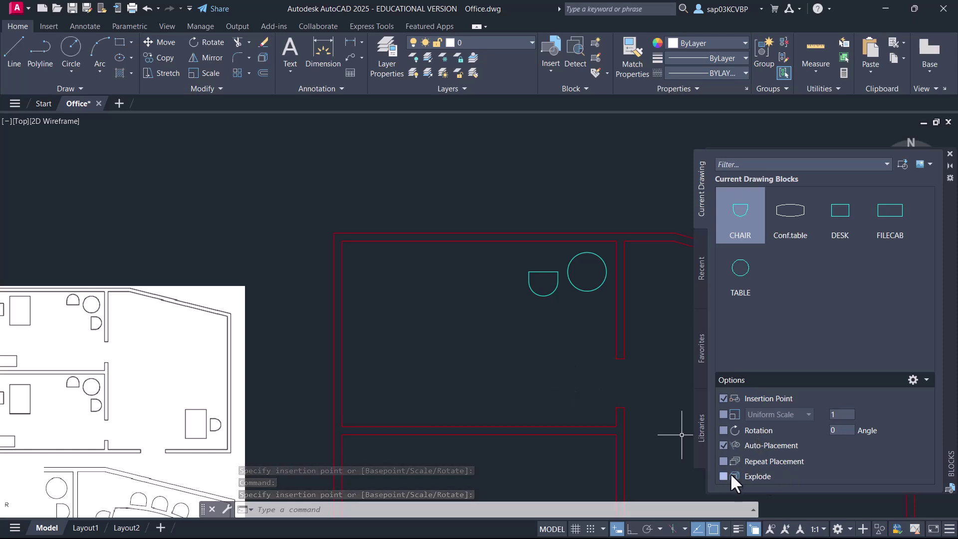
Enable the Rotation option for block insertion and erase the unrotated chair beside the round table
click(723, 429)
click(535, 321)
click(524, 291)
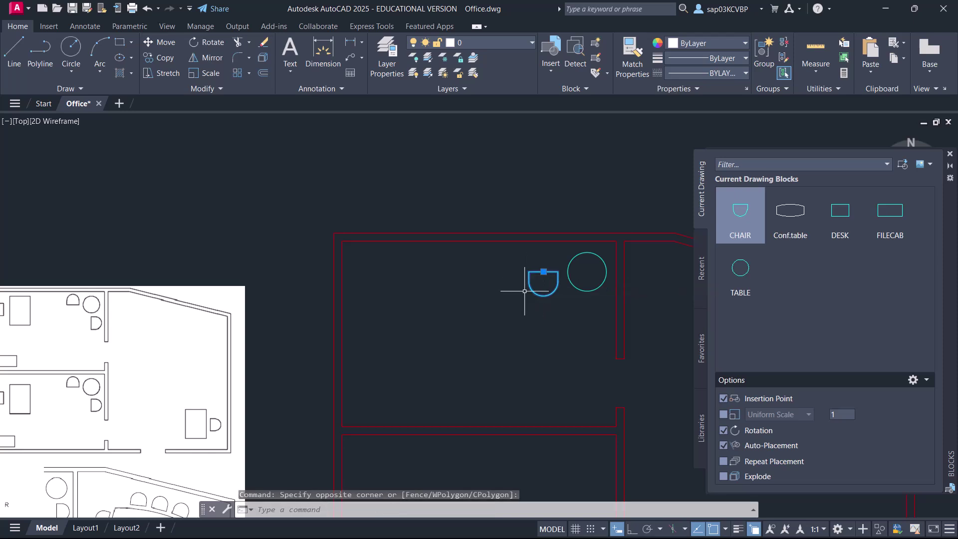
key(Delete)
Insert the CHAIR block left of the round table, rotated with Ortho on so its flat side faces the table
right_click(738, 211)
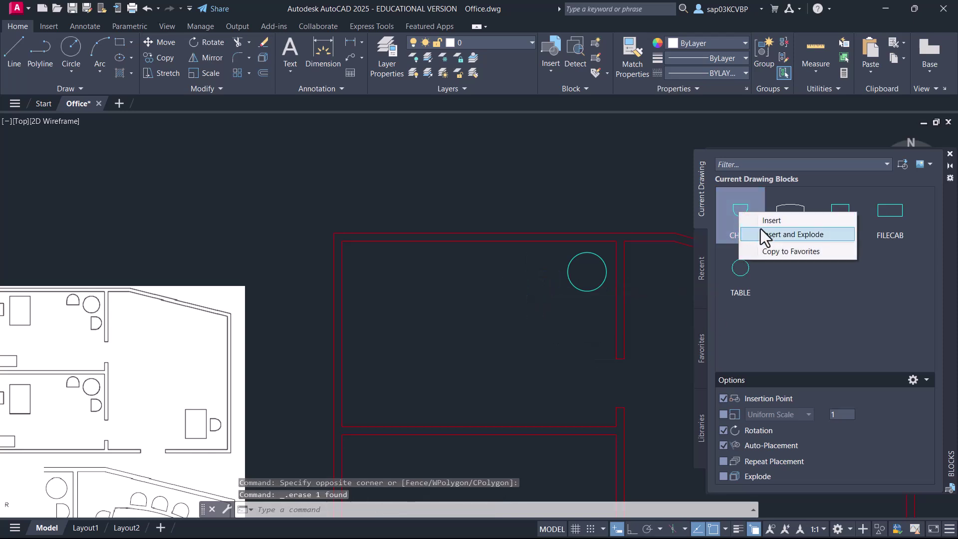
click(747, 219)
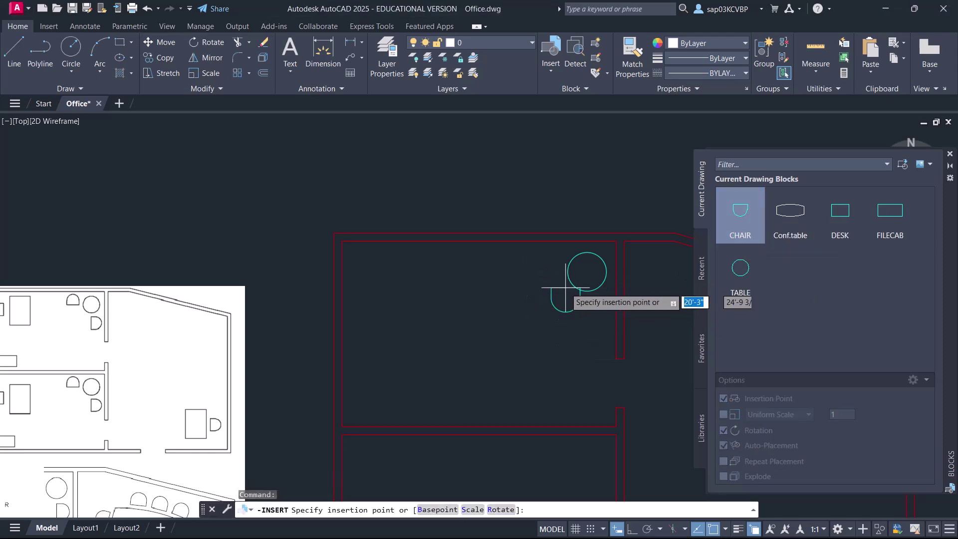
click(535, 272)
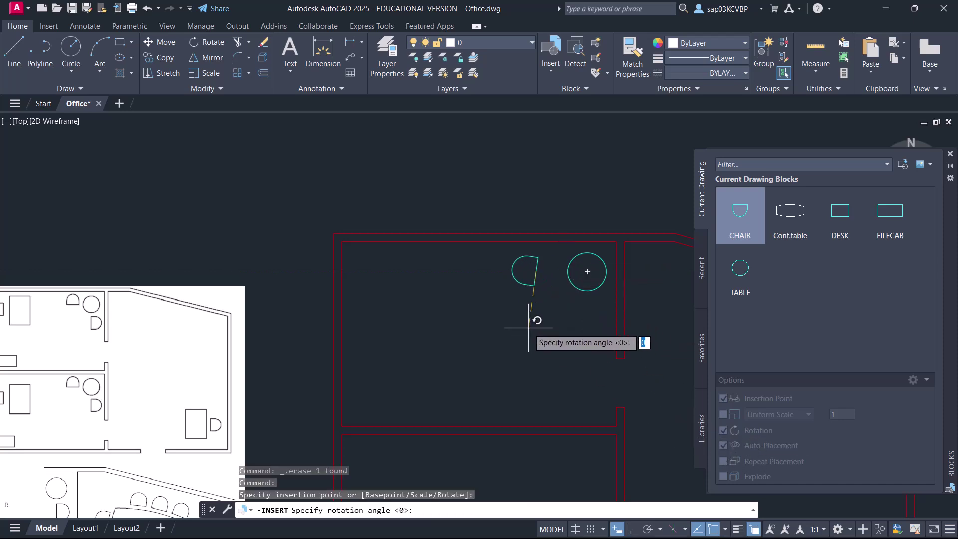
key(F8)
click(549, 314)
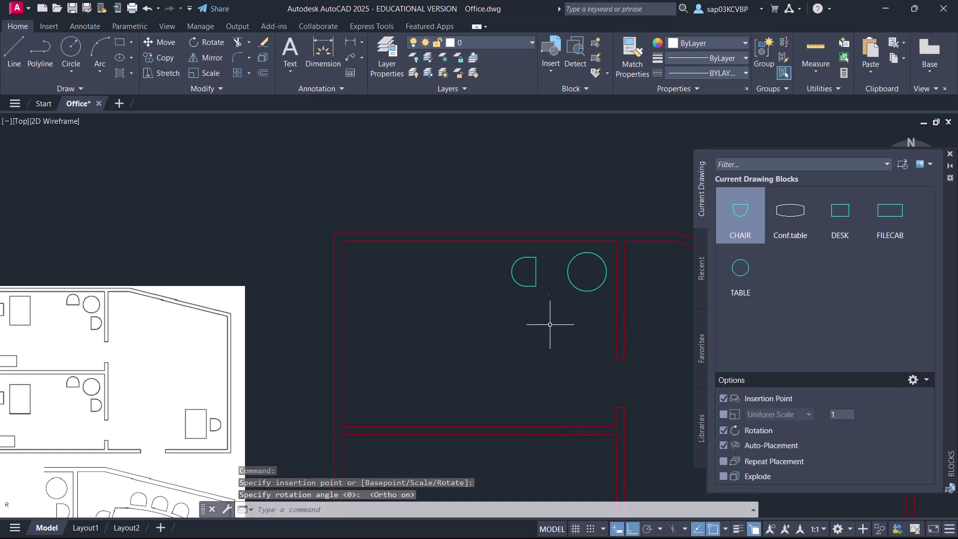
Insert the CHAIR block just below the round table in the upper-left office, rotated 90° so its curved side faces the right wall
right_click(745, 208)
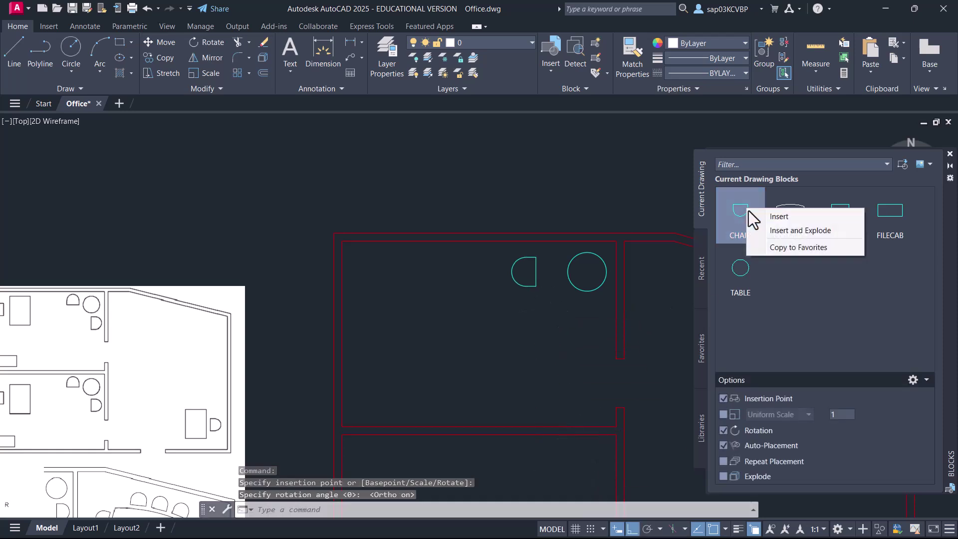
click(766, 217)
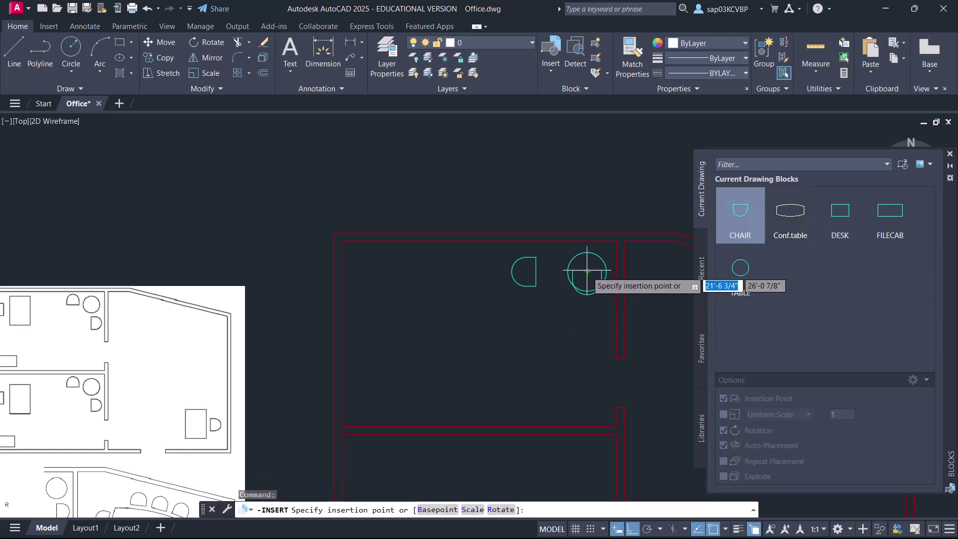
click(587, 313)
key(F8)
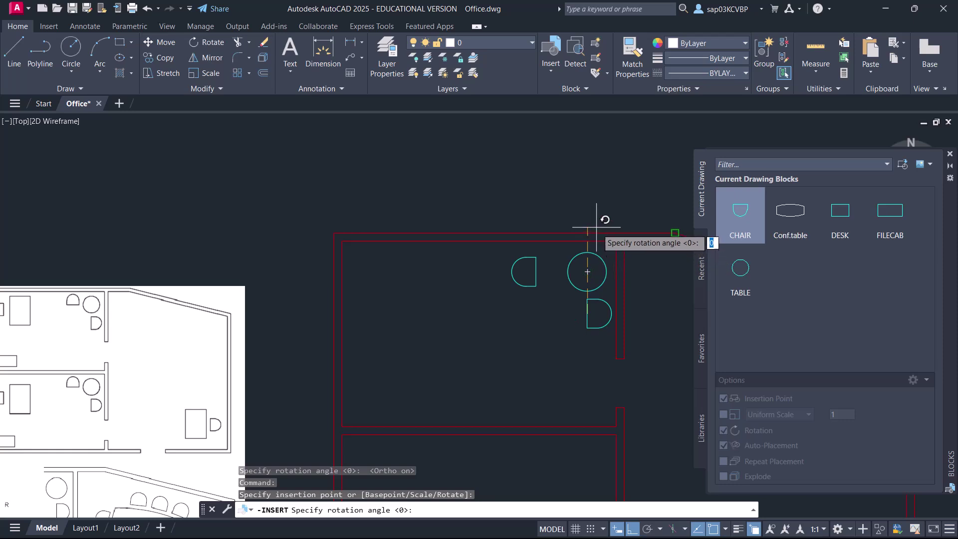
click(591, 188)
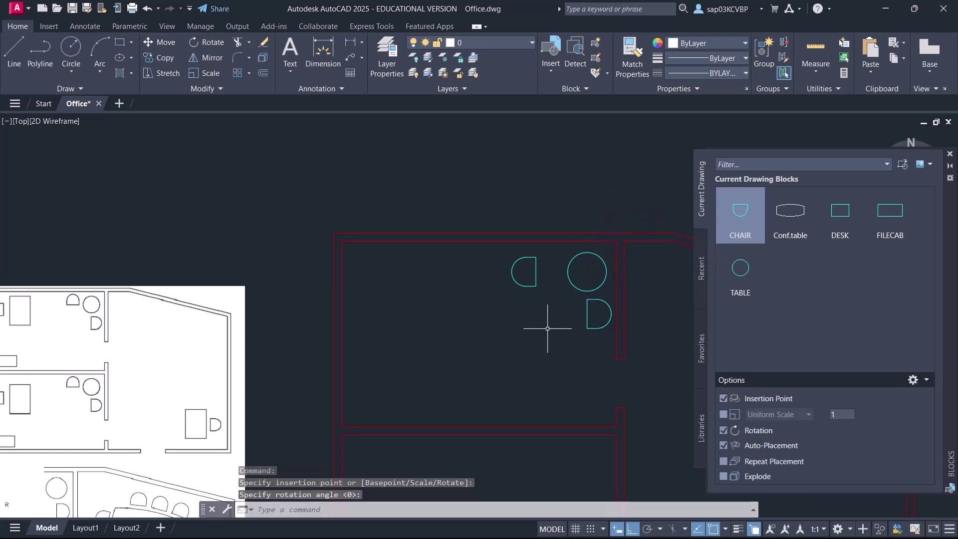
Move the chair left of the round table horizontally closer to the table
scroll(573, 310, up, 2)
text(m)
key(Return)
click(553, 306)
click(491, 264)
key(Return)
click(444, 310)
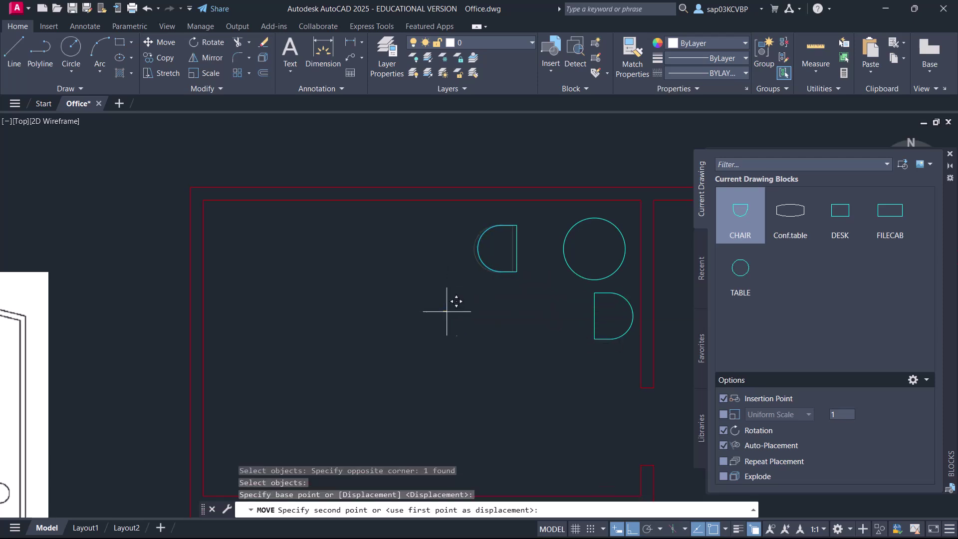
click(468, 312)
scroll(471, 332, down, 2)
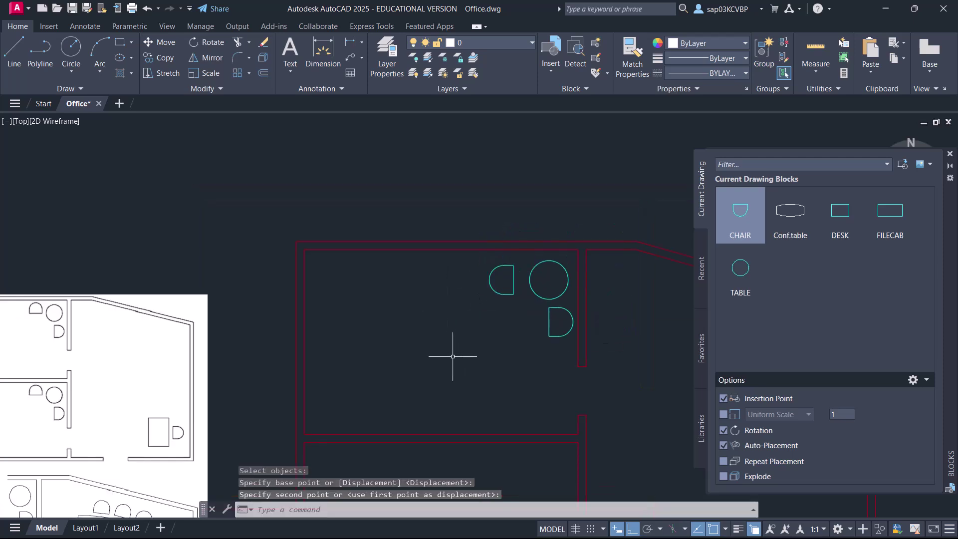
Insert the DESK block in the left part of the upper-left office, rotated 90° so it stands upright
scroll(442, 363, down, 2)
middle_drag(442, 364, 471, 321)
scroll(368, 342, up, 2)
middle_drag(368, 342, 421, 333)
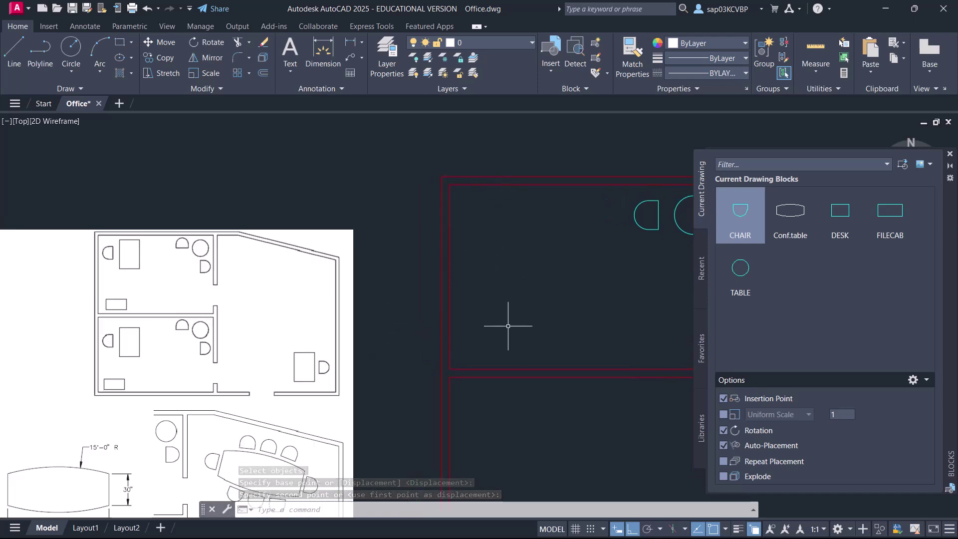
middle_drag(508, 326, 496, 347)
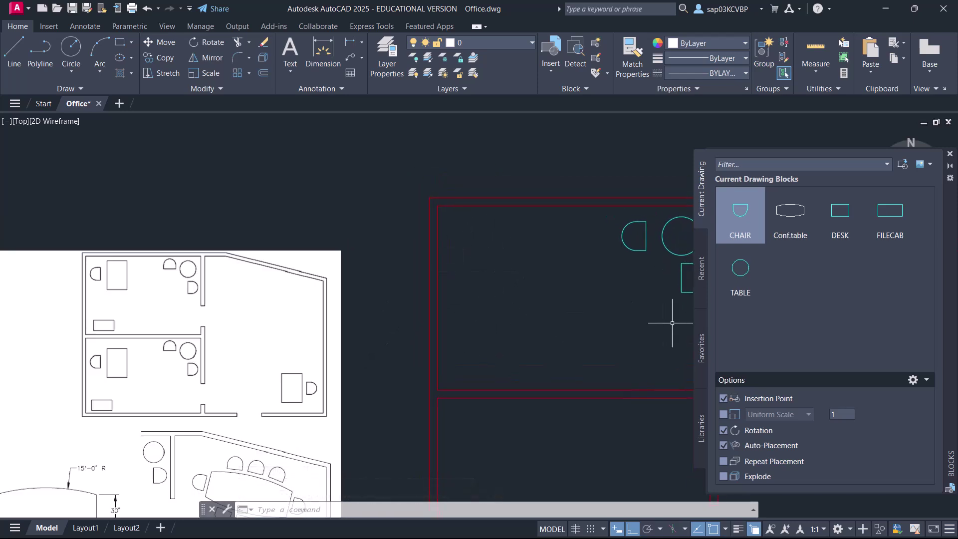
click(850, 215)
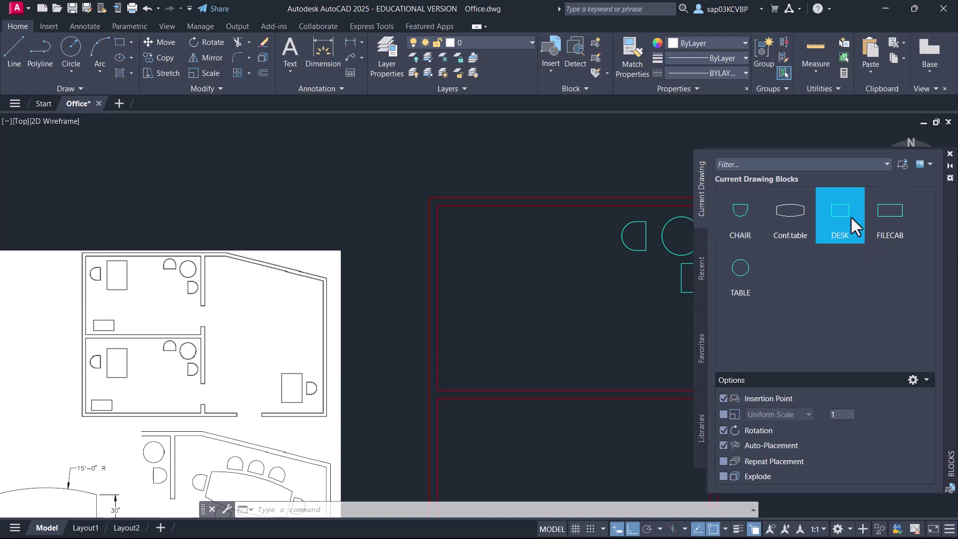
right_click(850, 216)
click(768, 239)
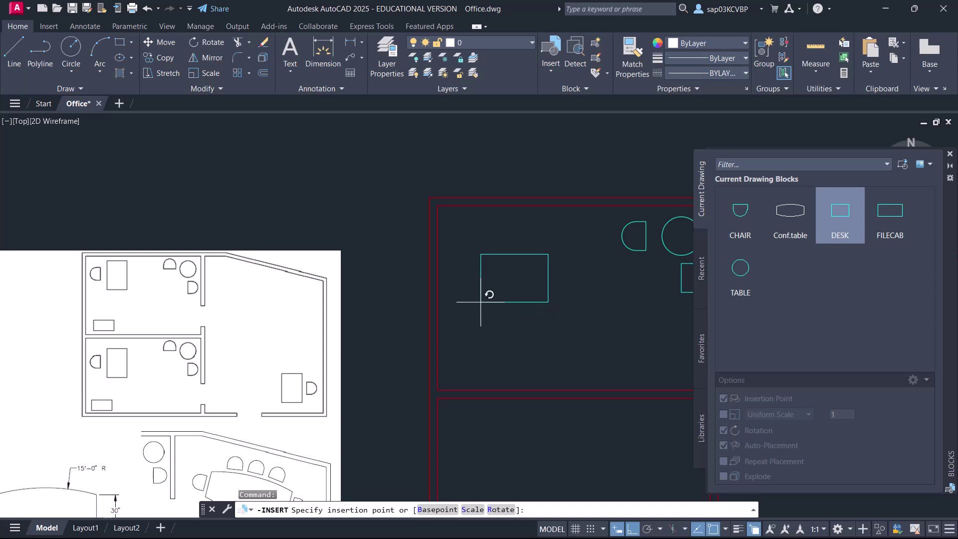
click(481, 302)
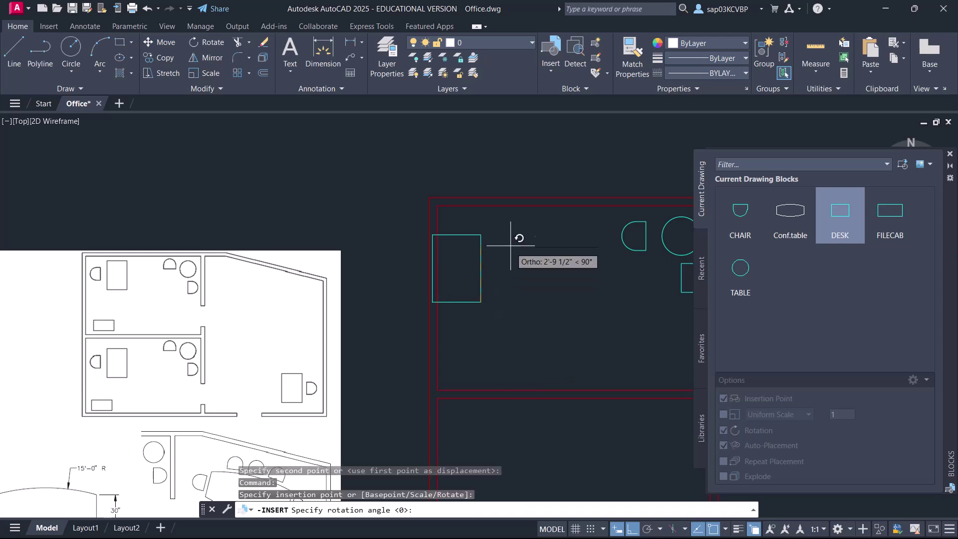
click(496, 144)
Move the upper office's desk horizontally to the right, clear of the left wall and leaving room for a chair
text(m)
key(Return)
click(508, 279)
click(453, 299)
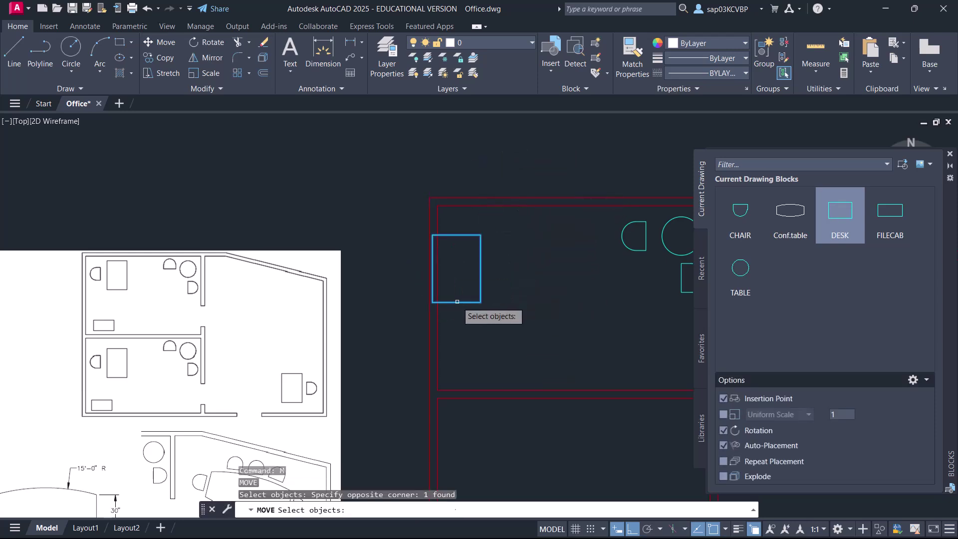
key(Return)
click(521, 296)
click(571, 299)
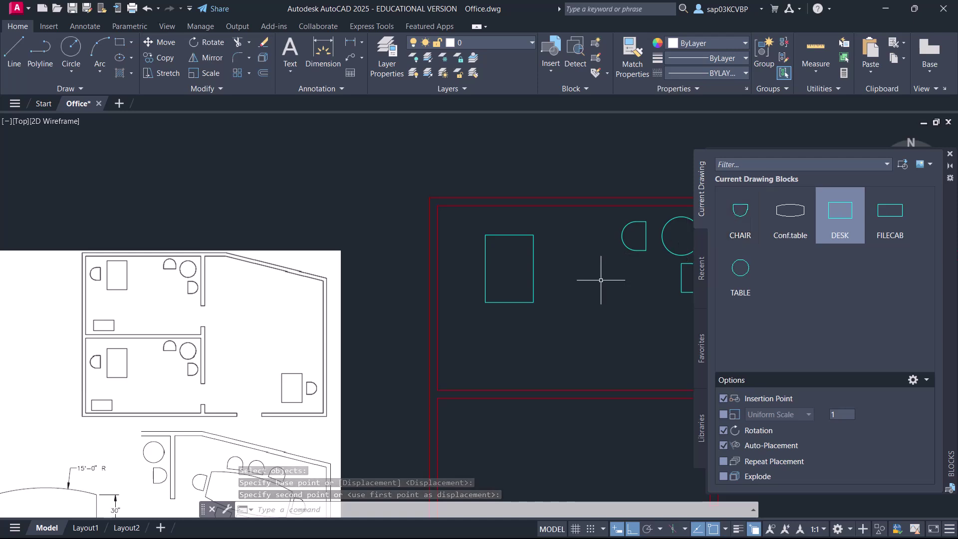
Copy the chair left of the round table to the desk's left side with Ortho off, aligned with the middle of the desk
text(co)
key(Return)
click(648, 253)
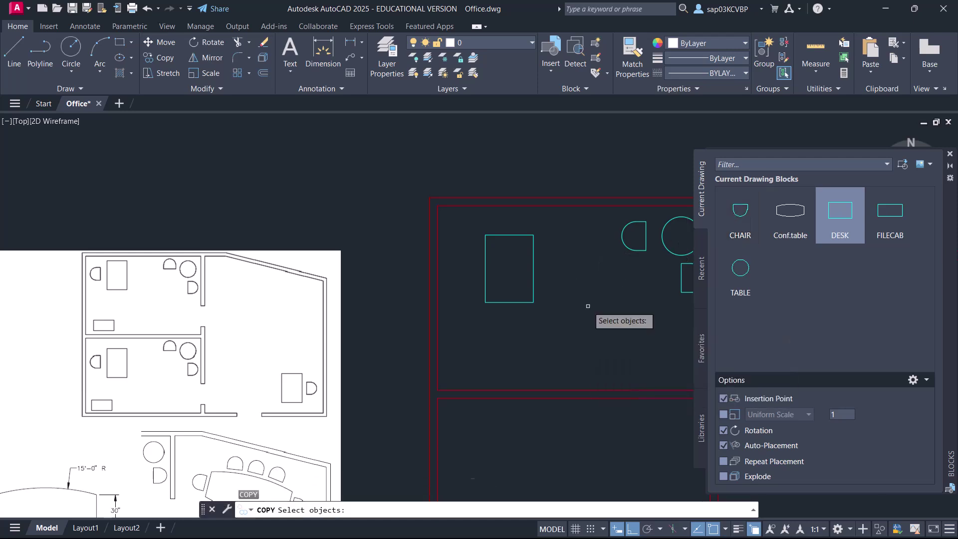
click(628, 233)
key(Return)
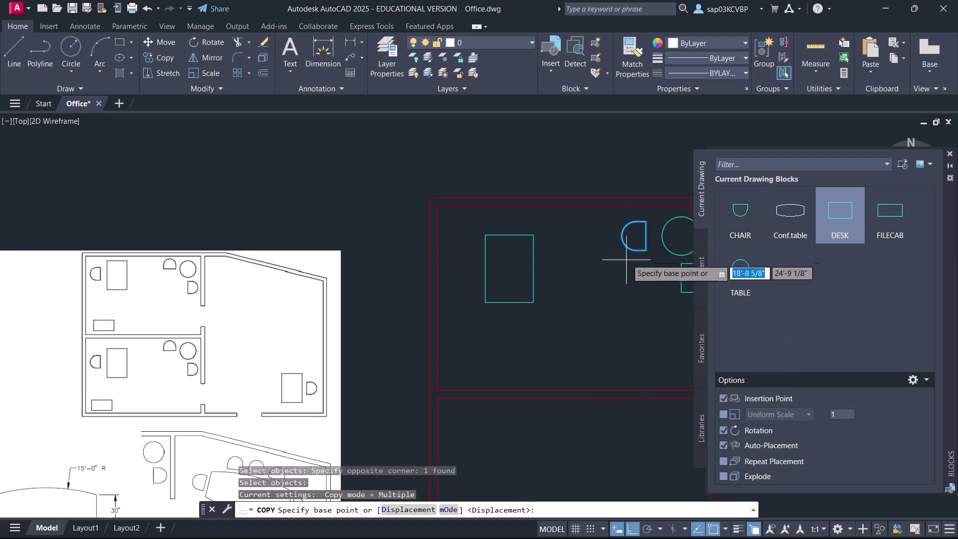
click(647, 236)
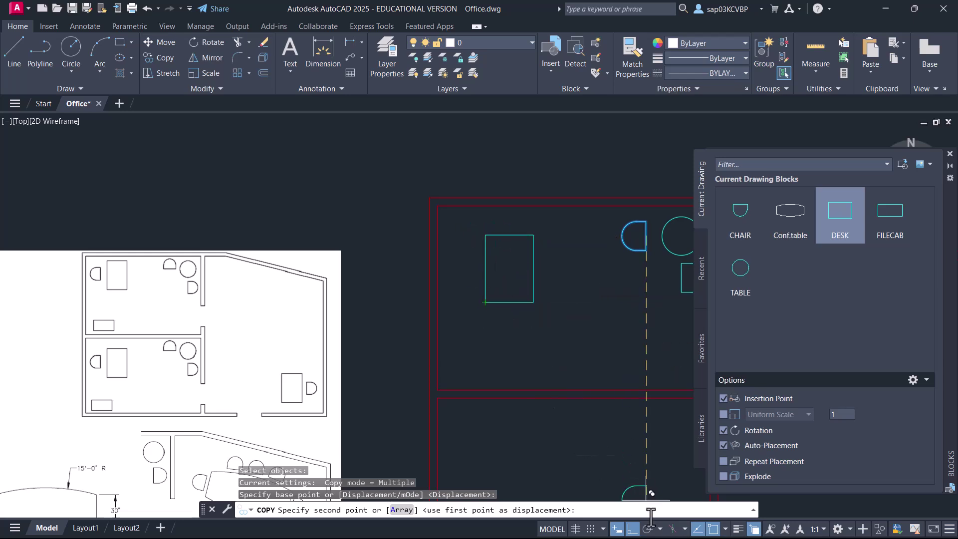
scroll(486, 268, up, 5)
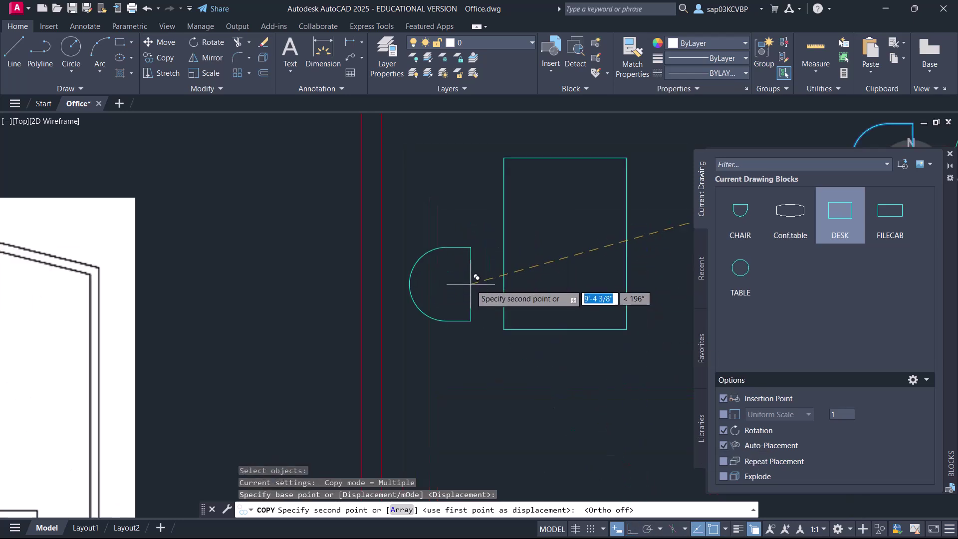
click(503, 242)
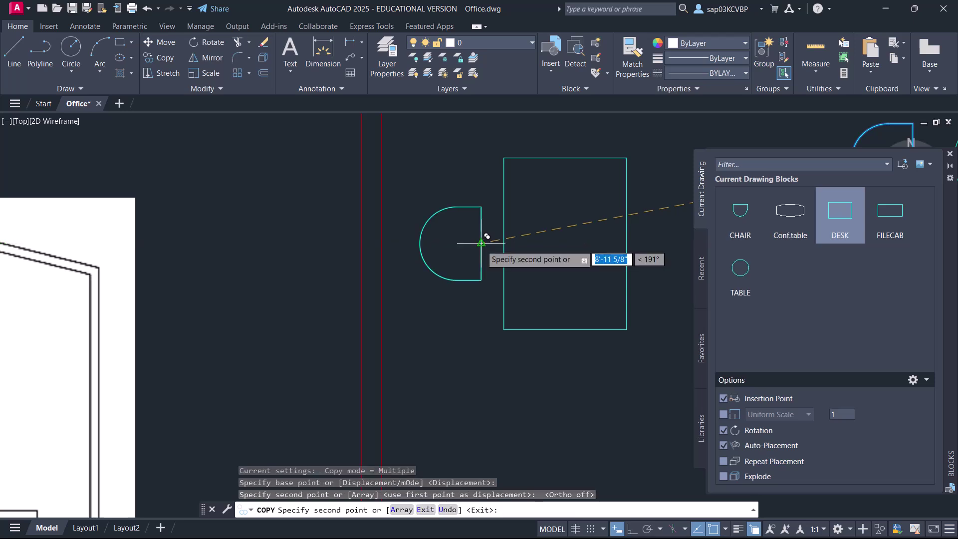
scroll(505, 264, down, 5)
mouse_move(507, 277)
middle_down()
mouse_move(544, 291)
mouse_move(471, 274)
middle_up()
scroll(494, 274, up, 2)
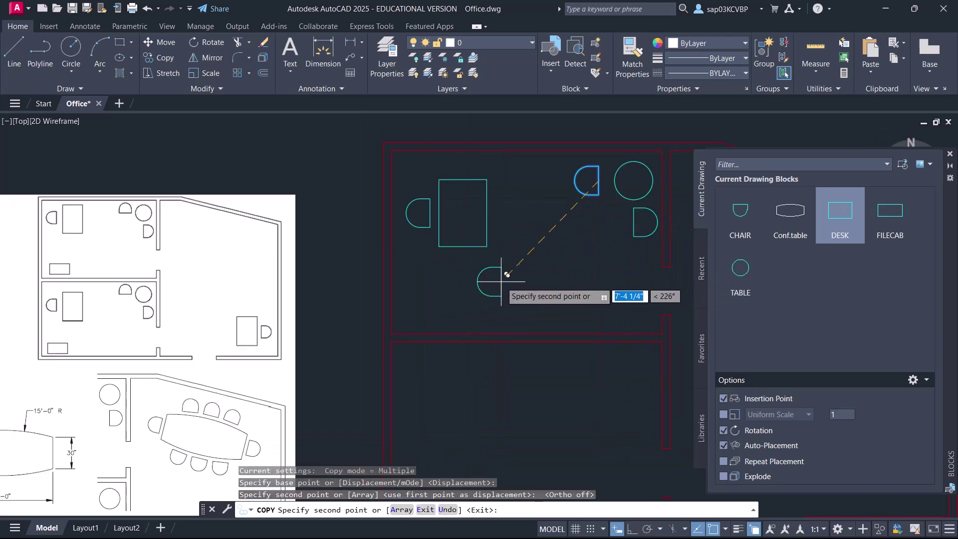
key(Escape)
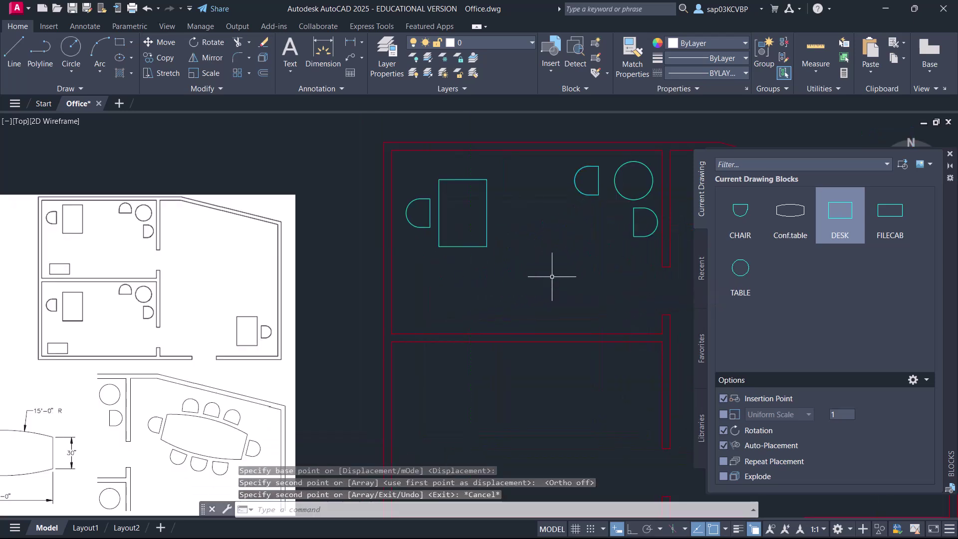
Insert the DESK block in the left part of the lower-left office with a rotation angle of 90
right_click(847, 219)
click(787, 233)
middle_drag(450, 344, 464, 270)
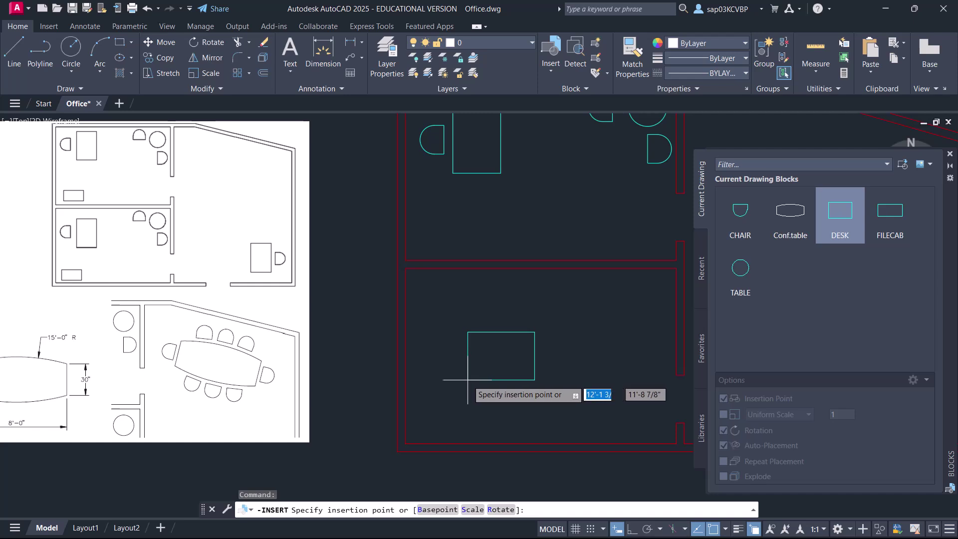
click(467, 379)
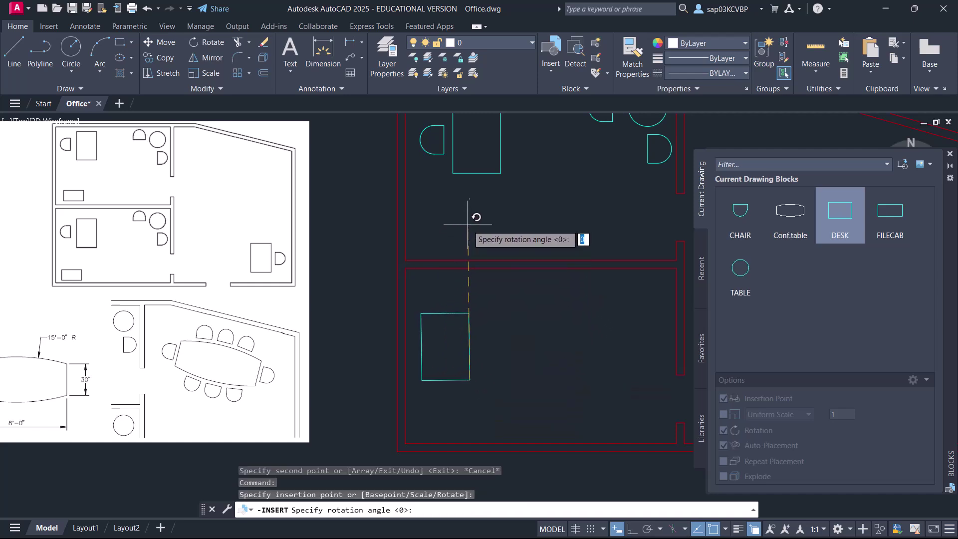
text(90)
key(Return)
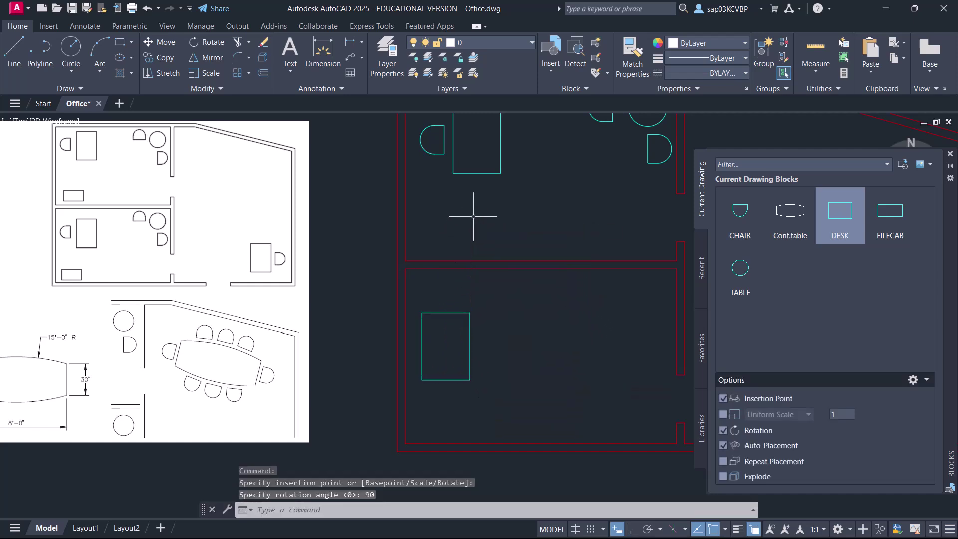
Move the lower office's desk to the right with Ortho on, leaving room for a chair beside the left wall
text(m)
key(Return)
click(498, 347)
click(443, 373)
key(Return)
click(513, 348)
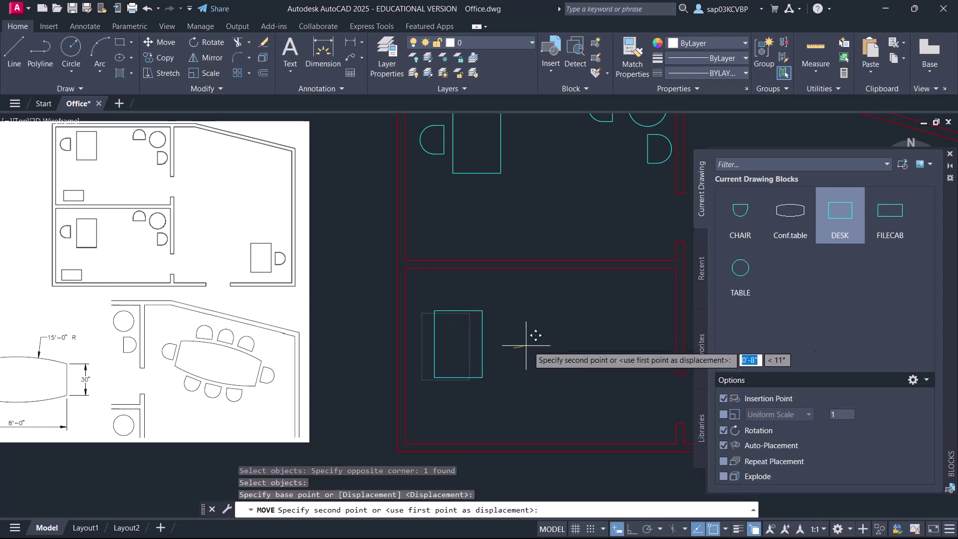
click(559, 349)
Insert the CHAIR block left of the lower office's desk, rotated 270° so its flat side faces the desk
right_click(747, 207)
click(763, 218)
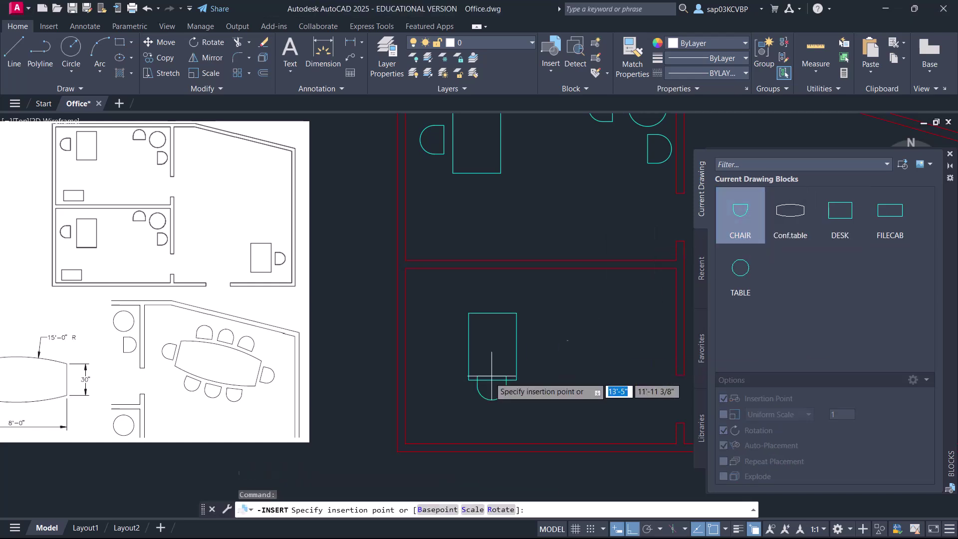
click(443, 345)
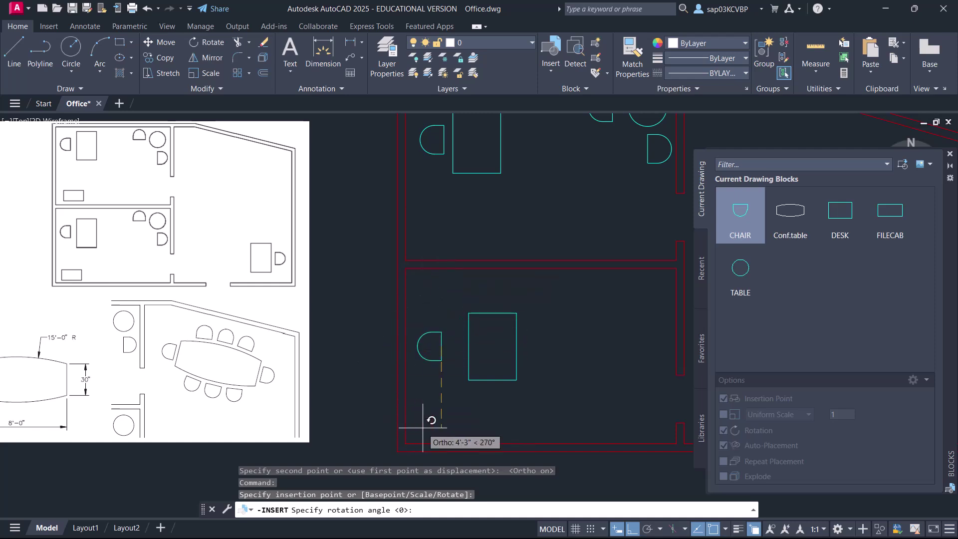
key(Return)
scroll(499, 389, down, 2)
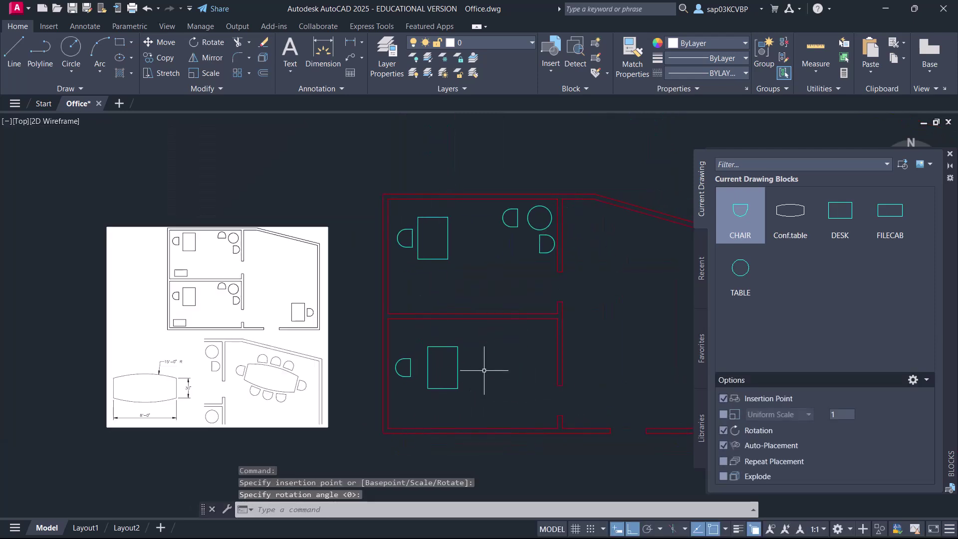
Copy the round table and its two chairs into the lower-left office, using the offices' matching upper-right inner corners, and save the drawing
scroll(506, 335, up, 2)
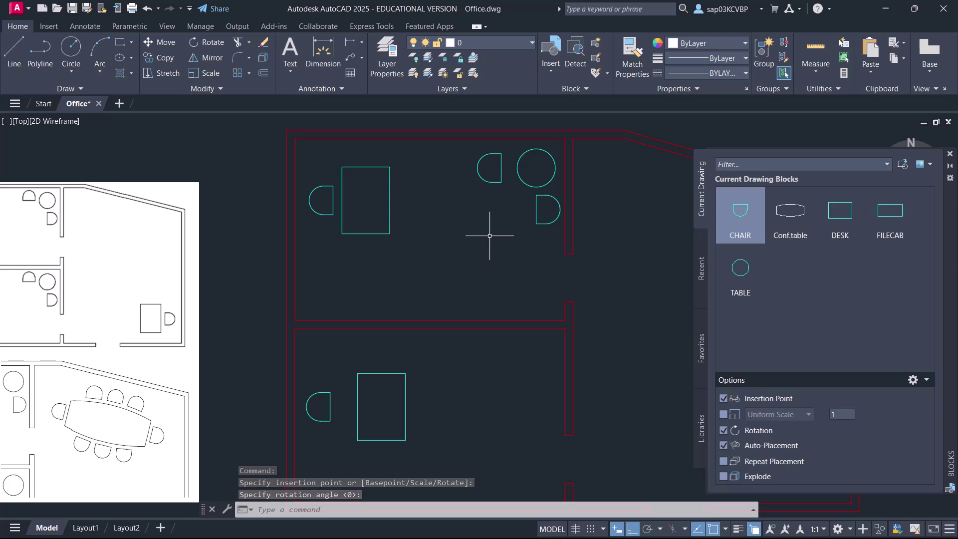
text(co)
key(Return)
click(543, 204)
click(517, 171)
key(Return)
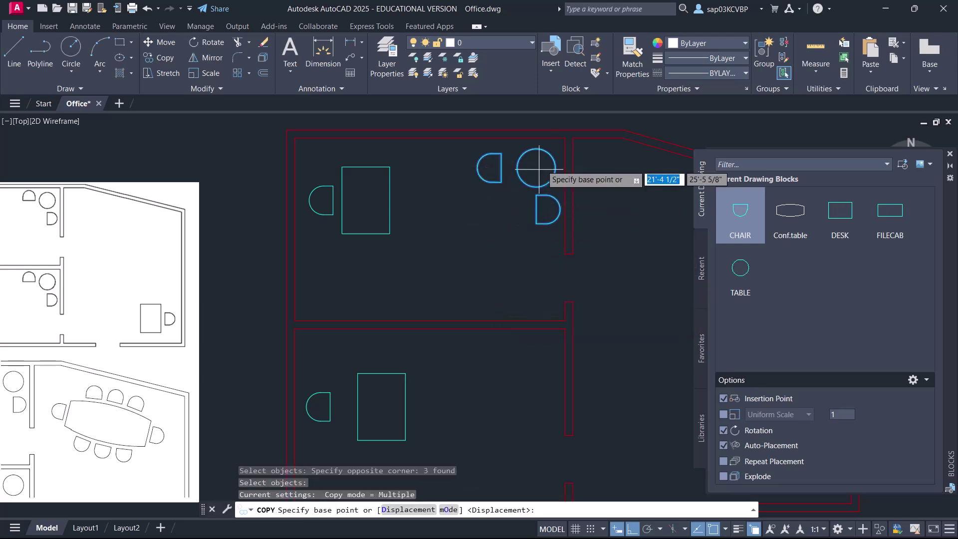
click(565, 137)
click(566, 329)
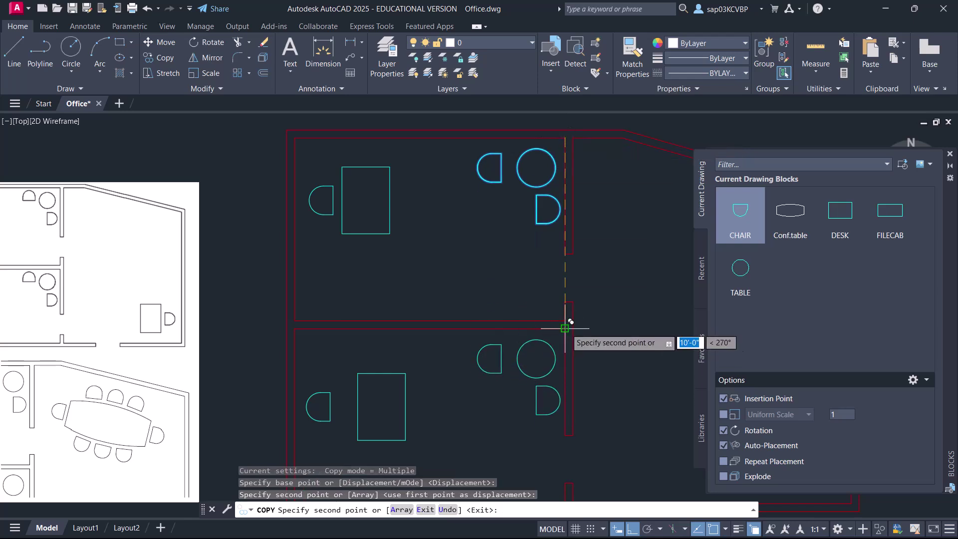
key(Return)
scroll(609, 333, down, 3)
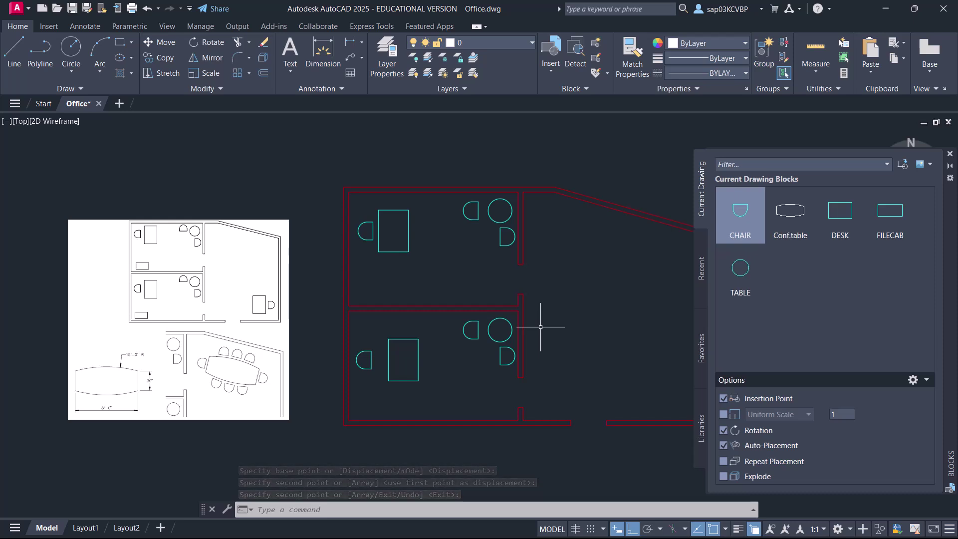
key(ctrl+s)
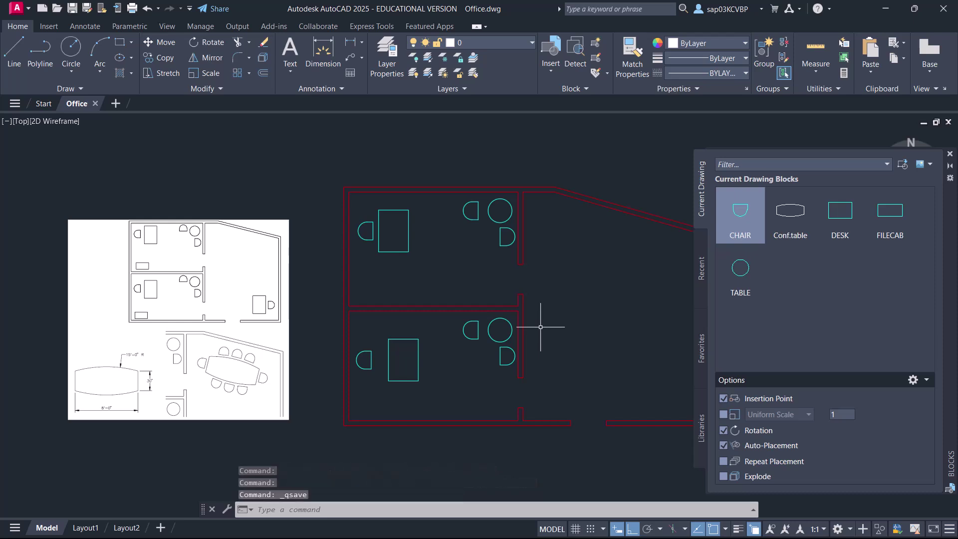
Draw an 8' by 30" rectangle in the empty space below the reference image
mouse_move(457, 370)
middle_down()
mouse_move(499, 315)
mouse_move(447, 289)
middle_up()
scroll(213, 267, up, 4)
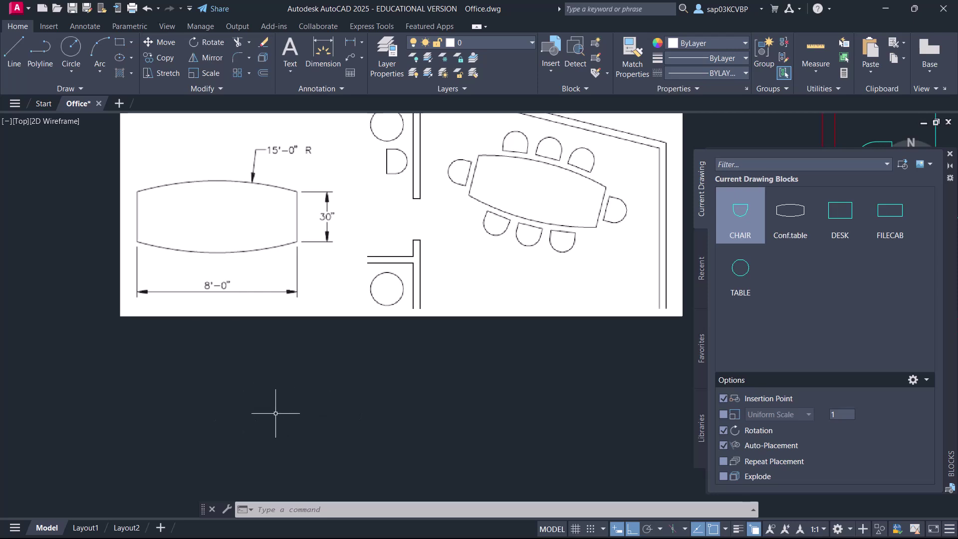
text(rec)
key(Return)
click(156, 453)
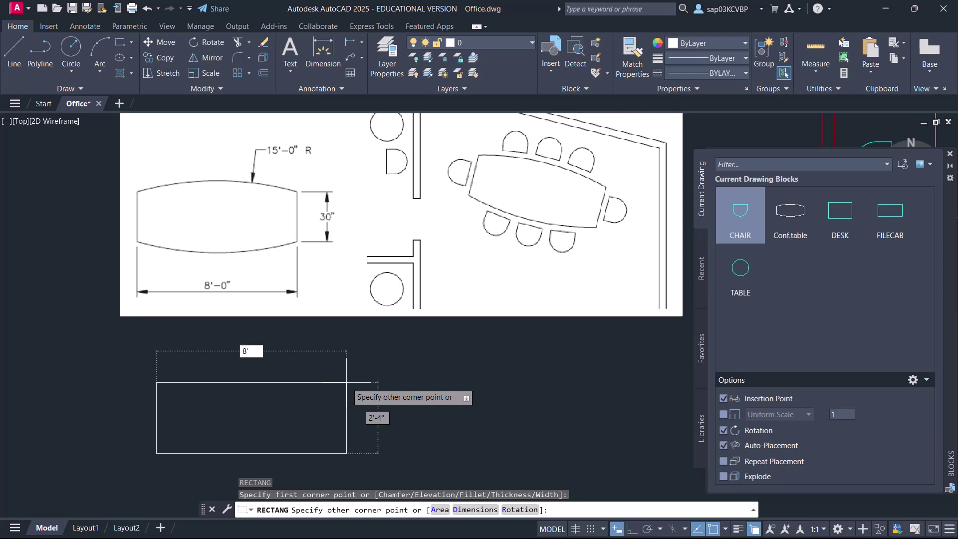
key(Tab)
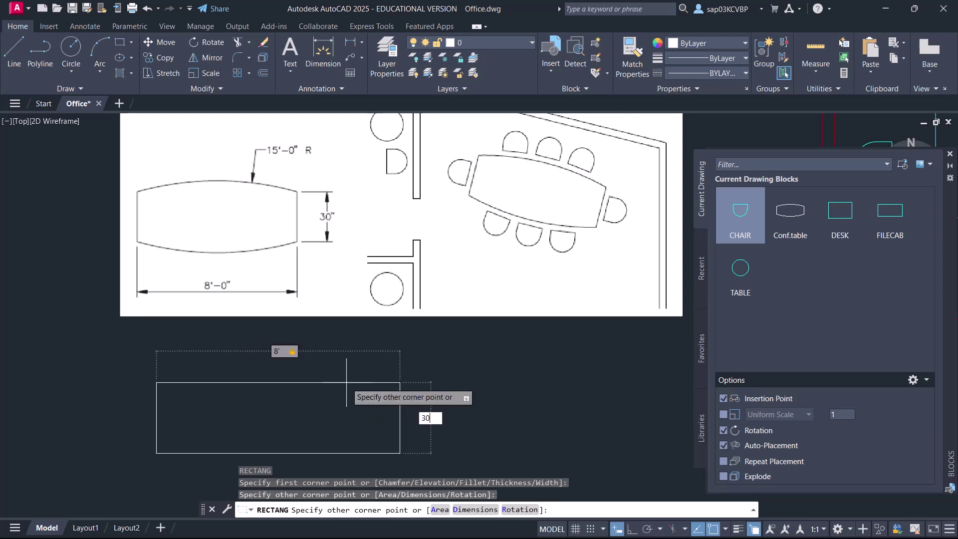
key(Return)
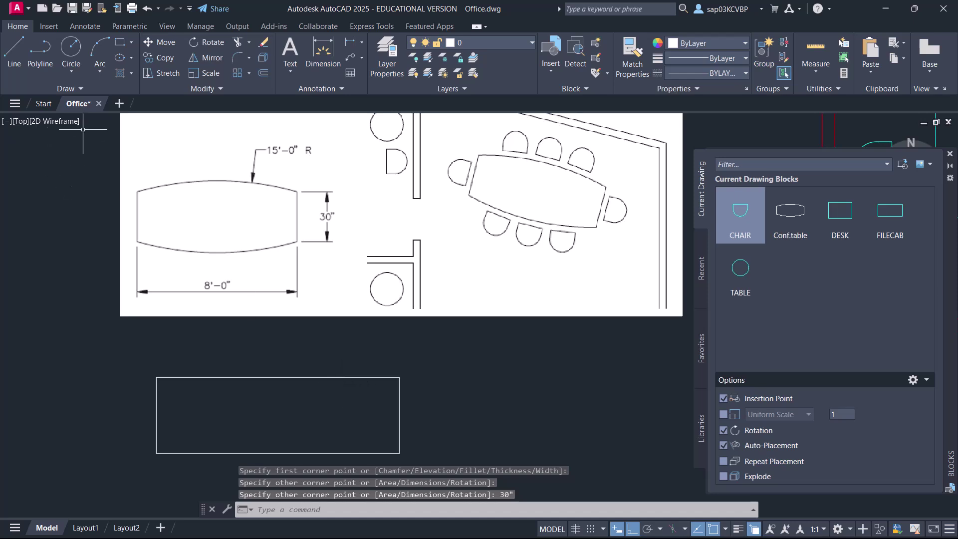
Draw a Start, End, Radius arc from the rectangle's upper-right corner to its upper-left corner with a 15' radius
click(95, 74)
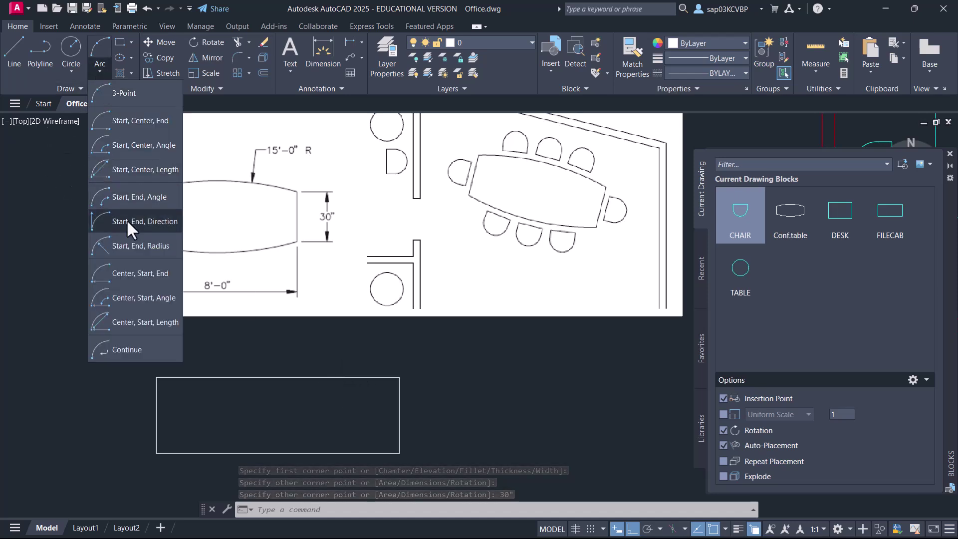
click(136, 245)
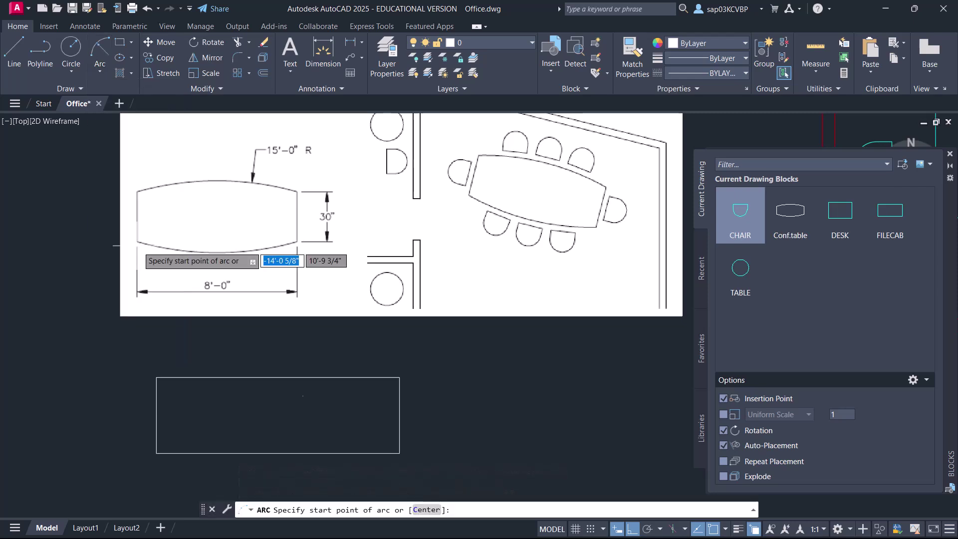
click(399, 378)
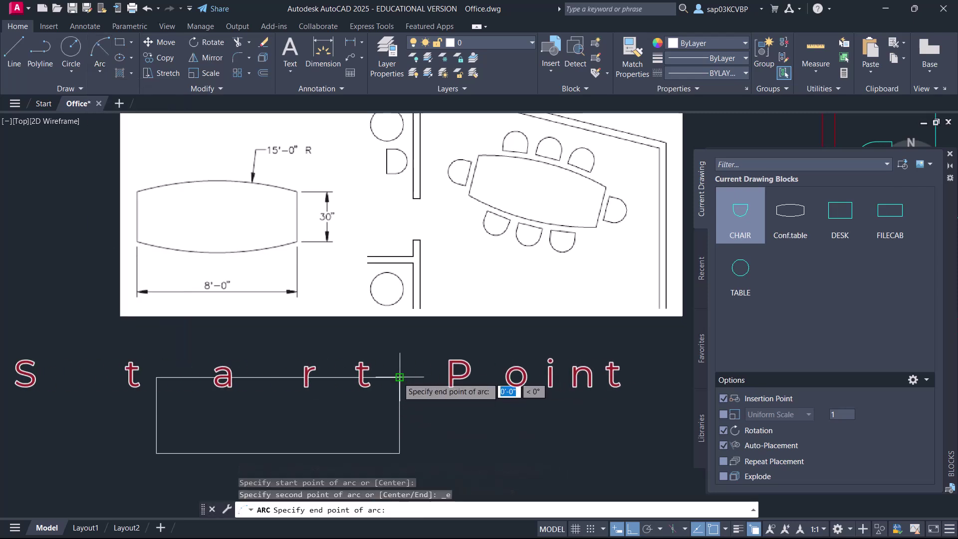
click(156, 377)
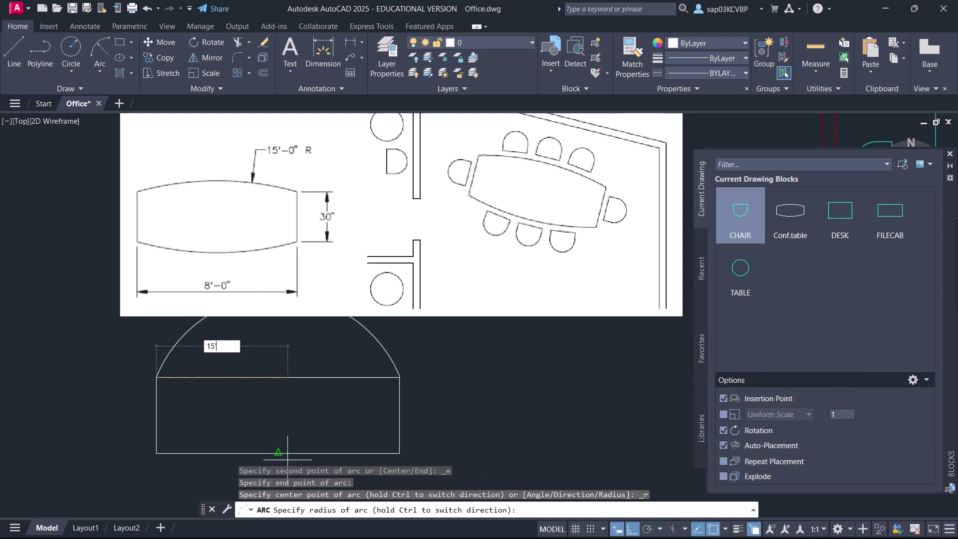
key(Return)
middle_drag(225, 397, 216, 356)
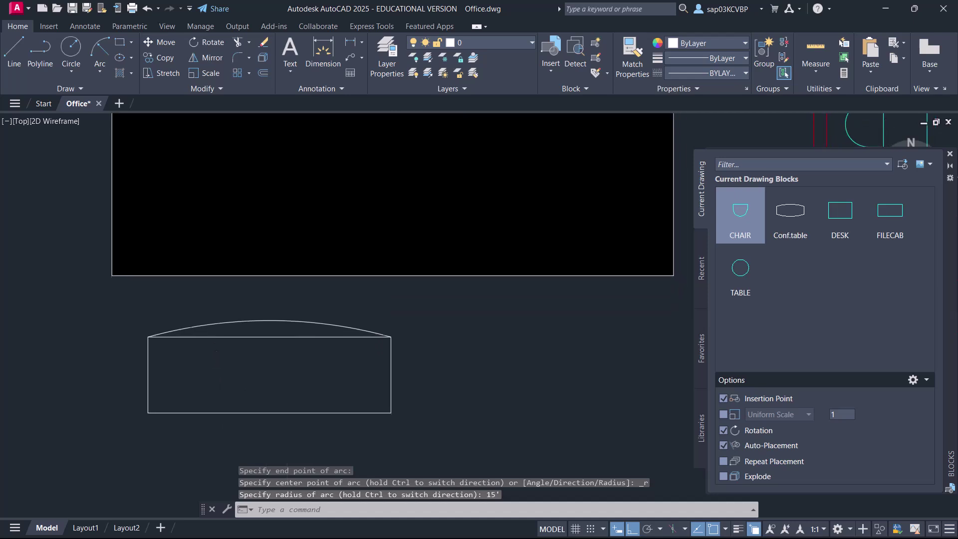
key(Escape)
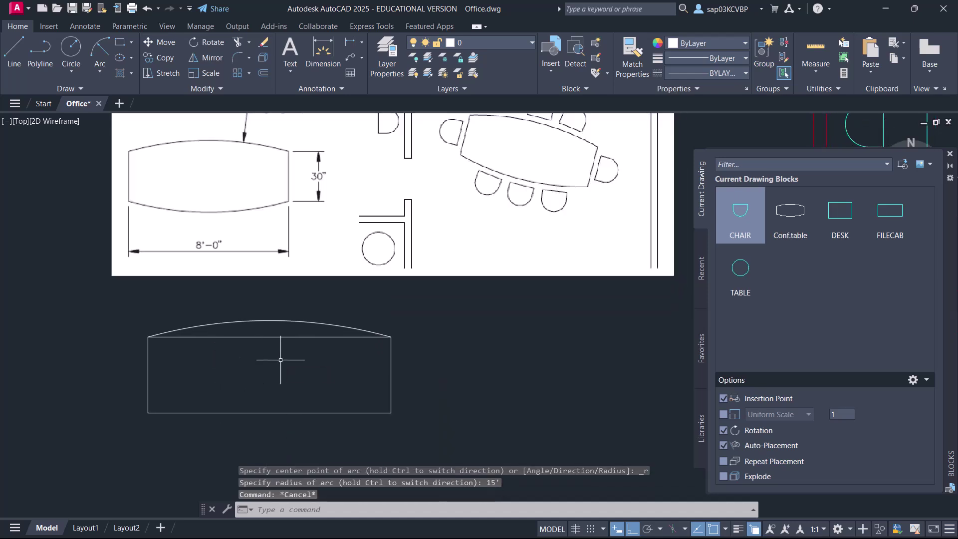
Mirror the arc about the rectangle's horizontal midline, keeping the source arc
key(Return)
click(305, 321)
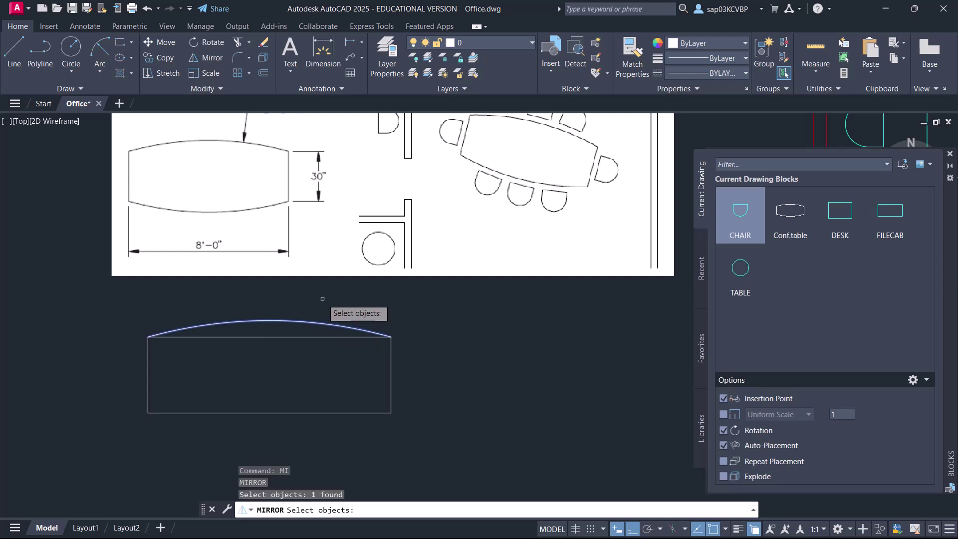
key(Return)
click(391, 375)
click(484, 372)
key(Return)
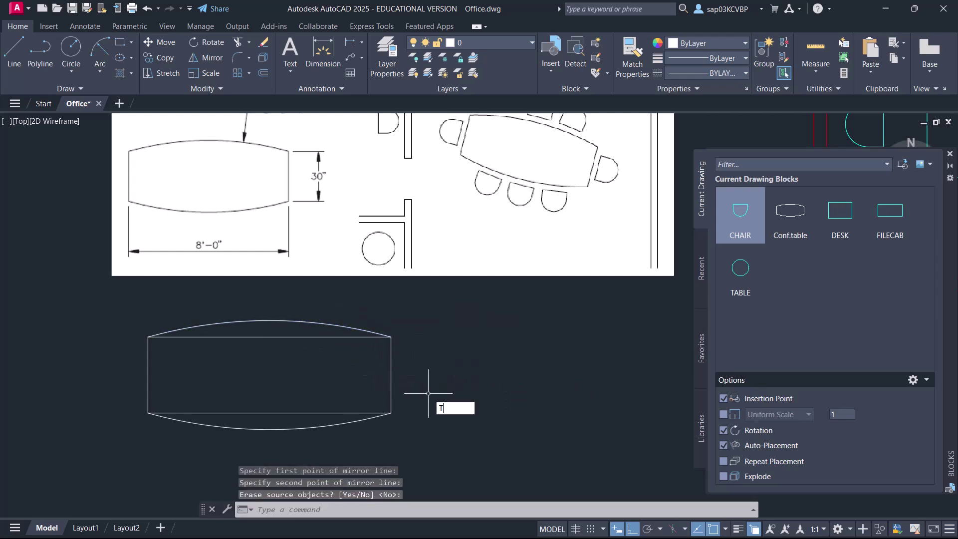
Trim away the rectangle's two long edges between the arcs to leave the conference table outline
text(tr)
key(Return)
click(327, 337)
click(312, 413)
right_click(430, 354)
click(450, 363)
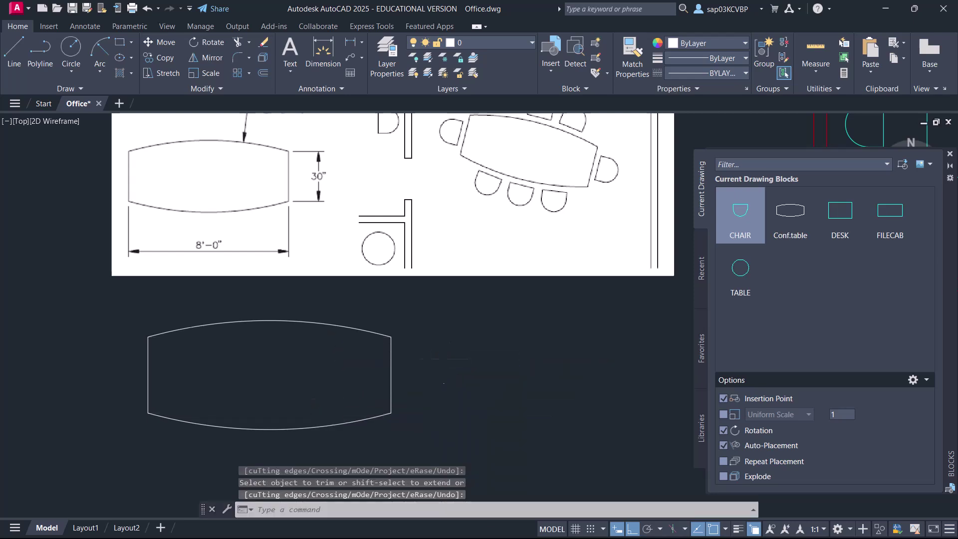
scroll(443, 359, down, 2)
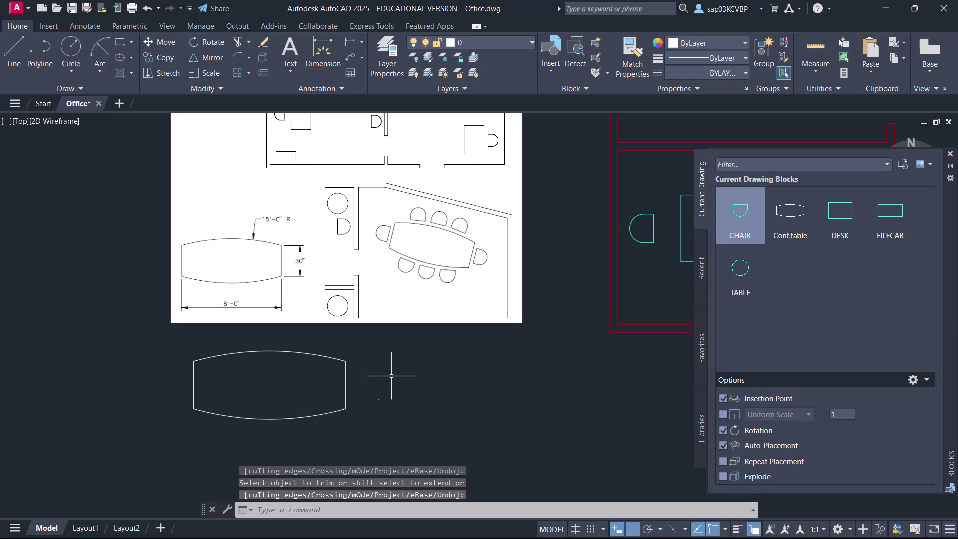
middle_drag(404, 356, 349, 386)
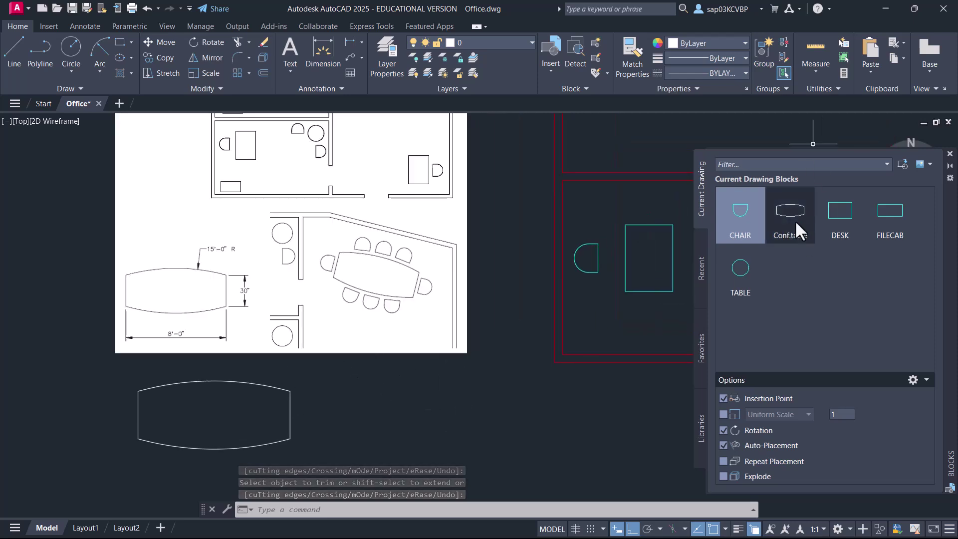
mouse_move(804, 236)
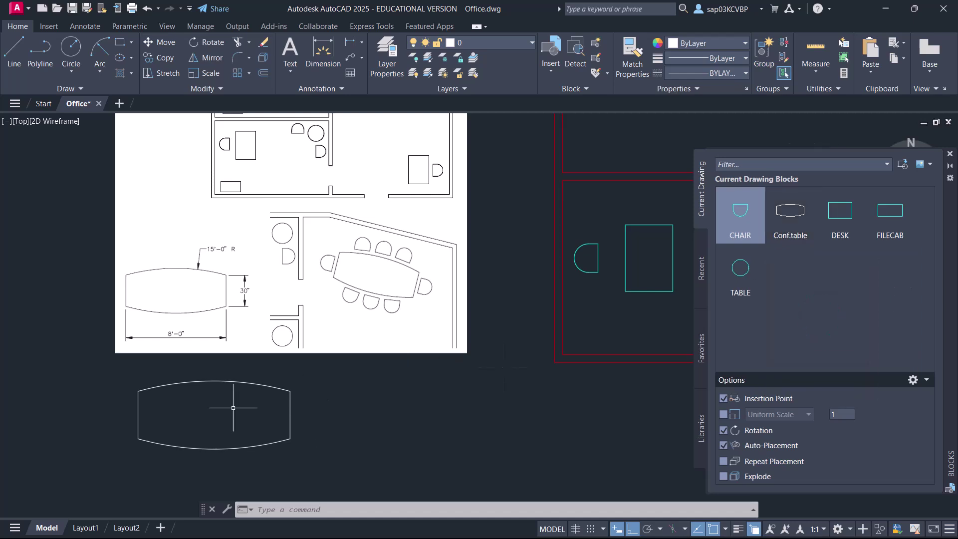
click(282, 448)
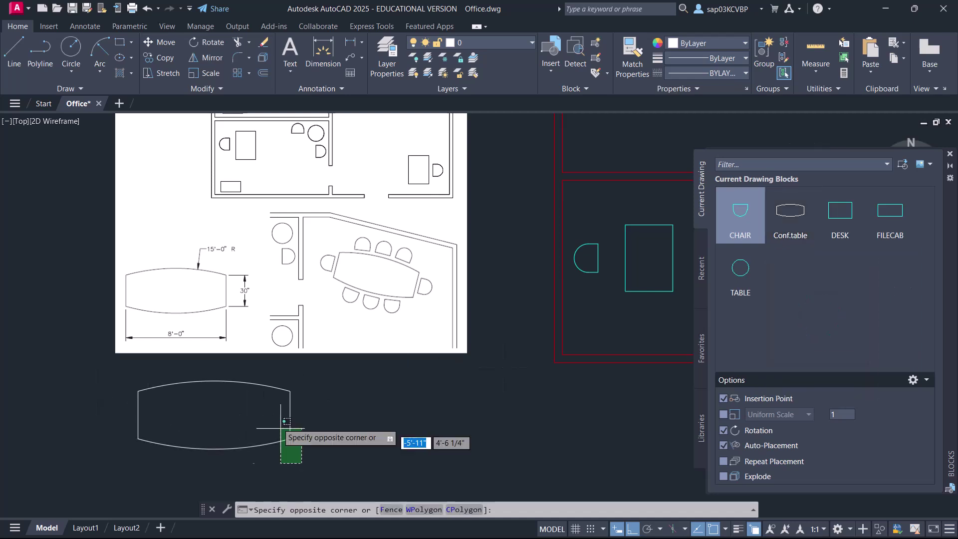
click(101, 375)
middle_drag(366, 394, 316, 385)
key(Escape)
Insert the Conf.table block in the large right-hand room, rotated with Ortho off to run roughly parallel to the sloping wall
mouse_move(499, 324)
middle_down()
mouse_move(381, 295)
mouse_move(203, 326)
middle_up()
middle_drag(503, 259, 301, 304)
scroll(324, 302, down, 4)
scroll(434, 305, up, 4)
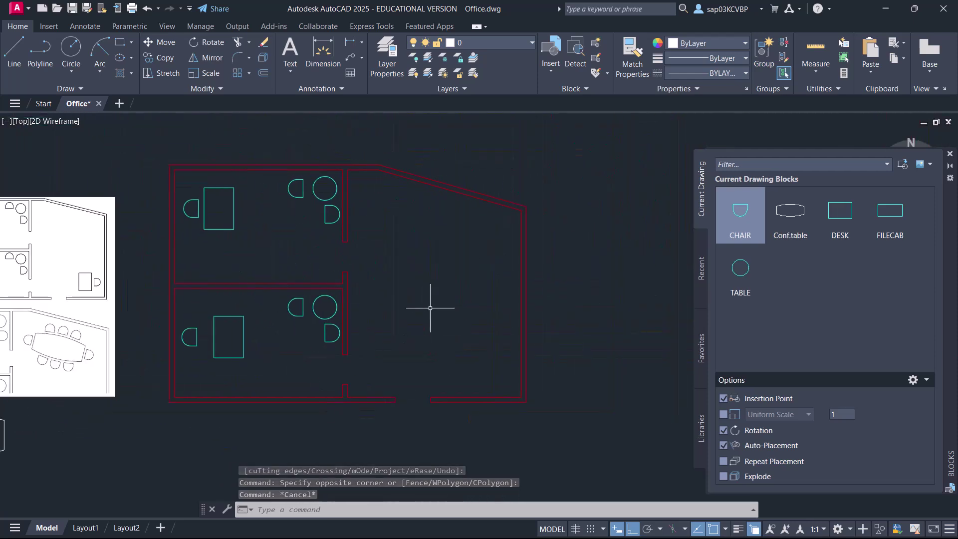
click(794, 216)
right_click(796, 218)
click(813, 231)
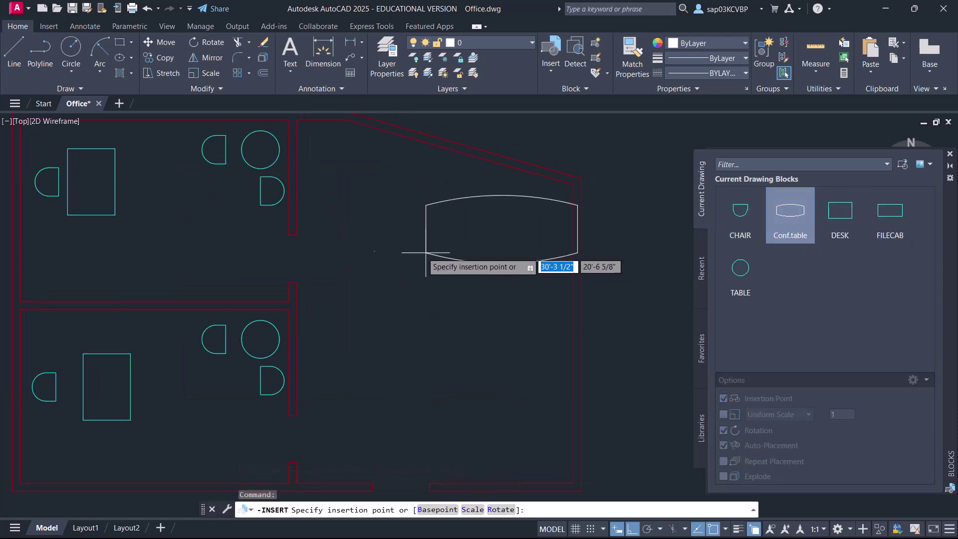
click(371, 257)
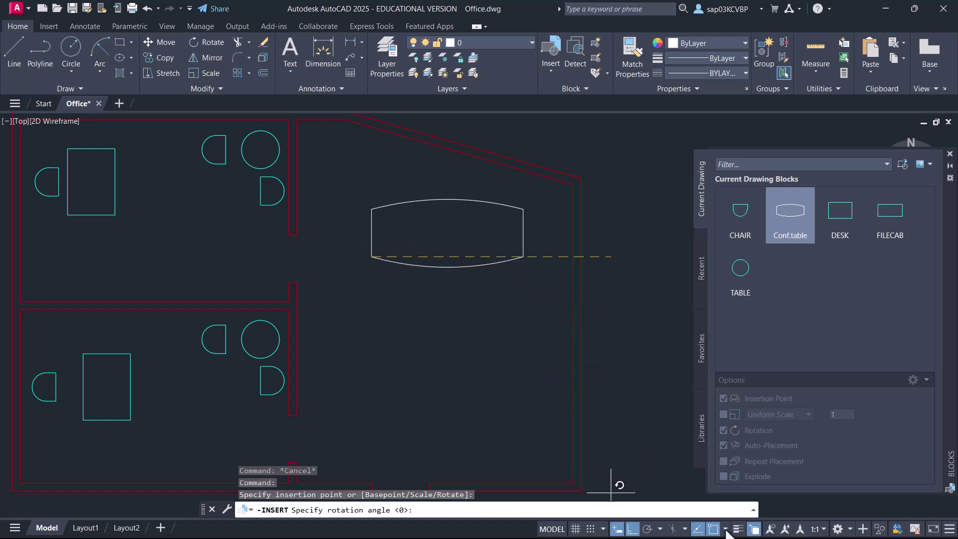
click(634, 529)
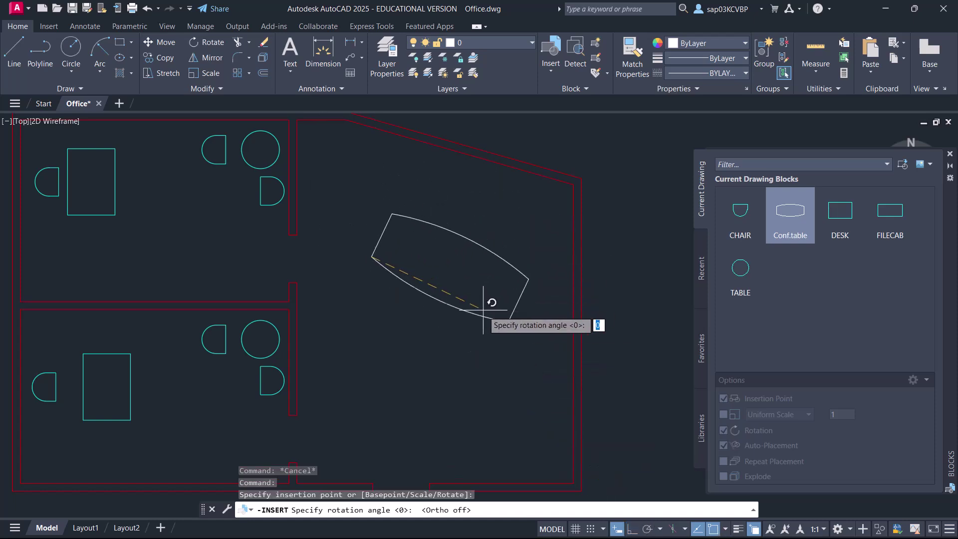
click(476, 288)
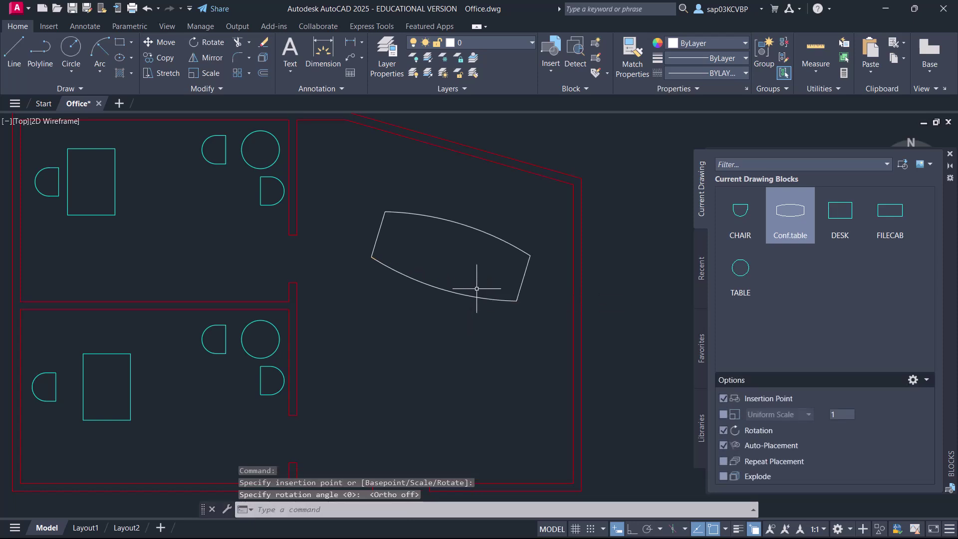
Move the conference table slightly up and to the left in the large room, and save the drawing
text(m)
key(Return)
click(466, 321)
click(443, 280)
key(Return)
click(439, 270)
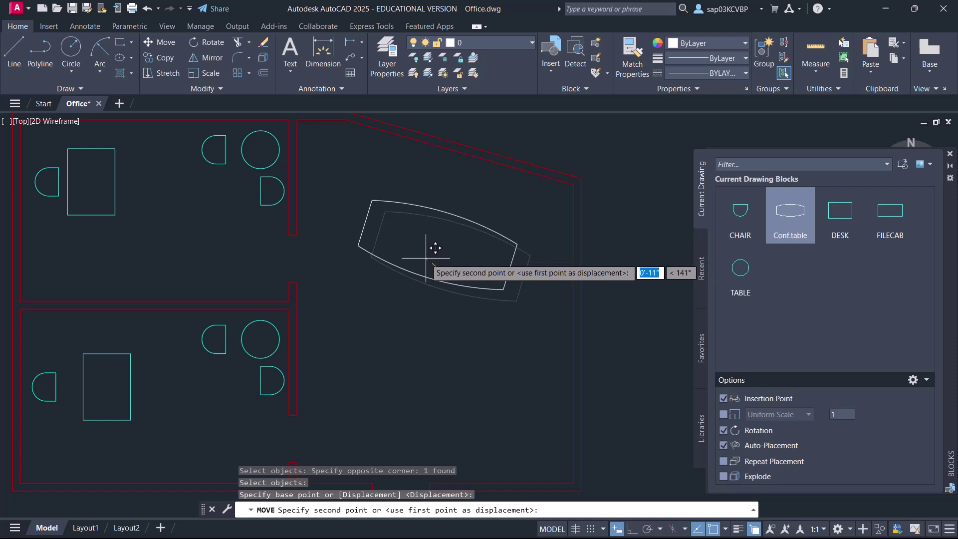
click(426, 258)
key(ctrl+s)
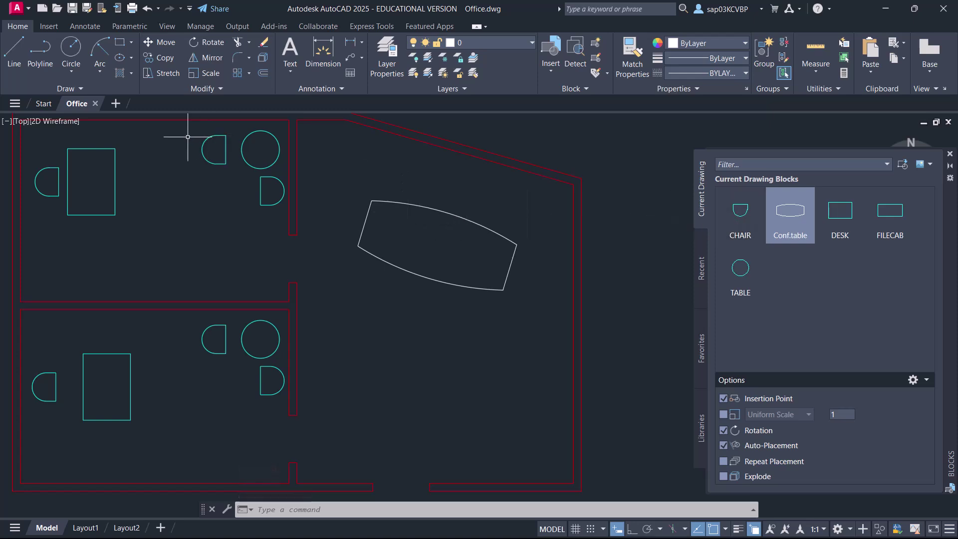
Try to divide the upper arc of the inserted conference table block
click(64, 89)
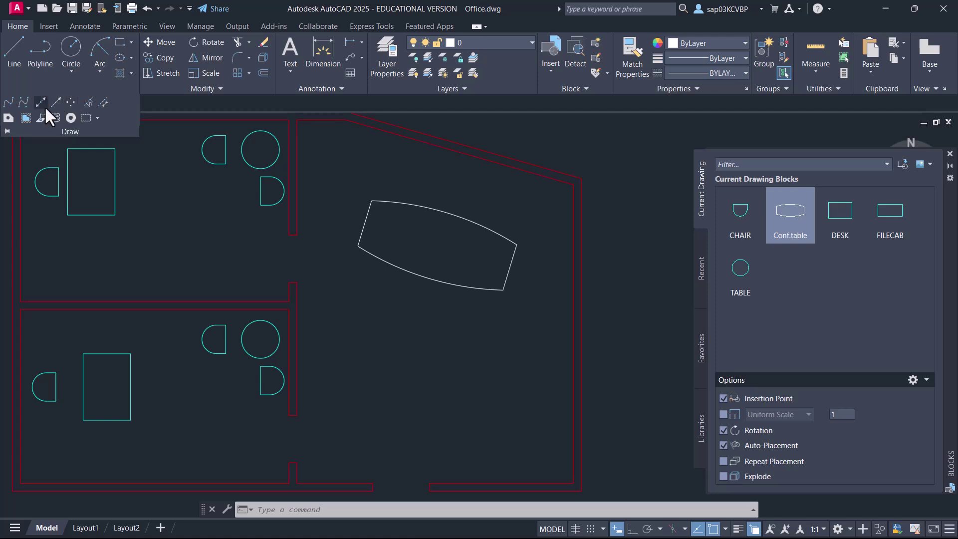
click(90, 105)
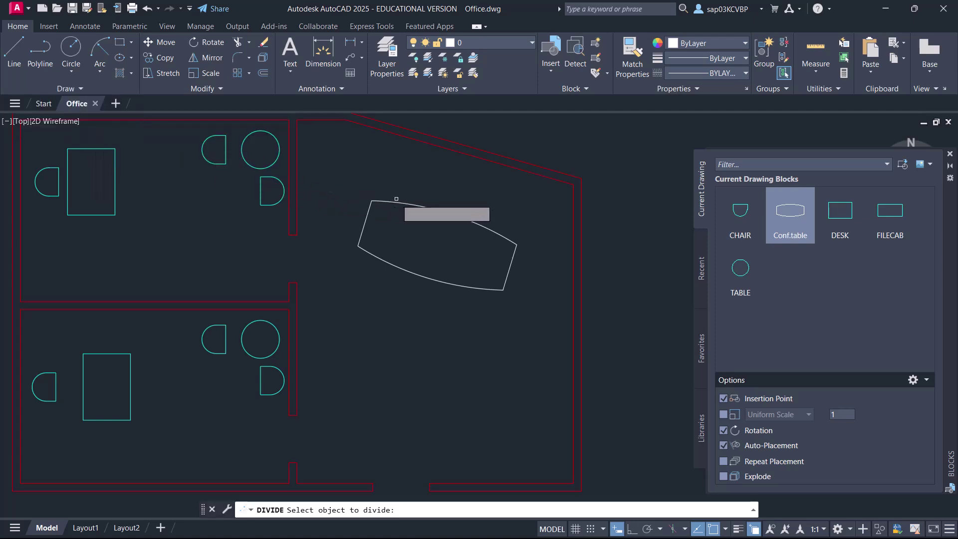
click(417, 206)
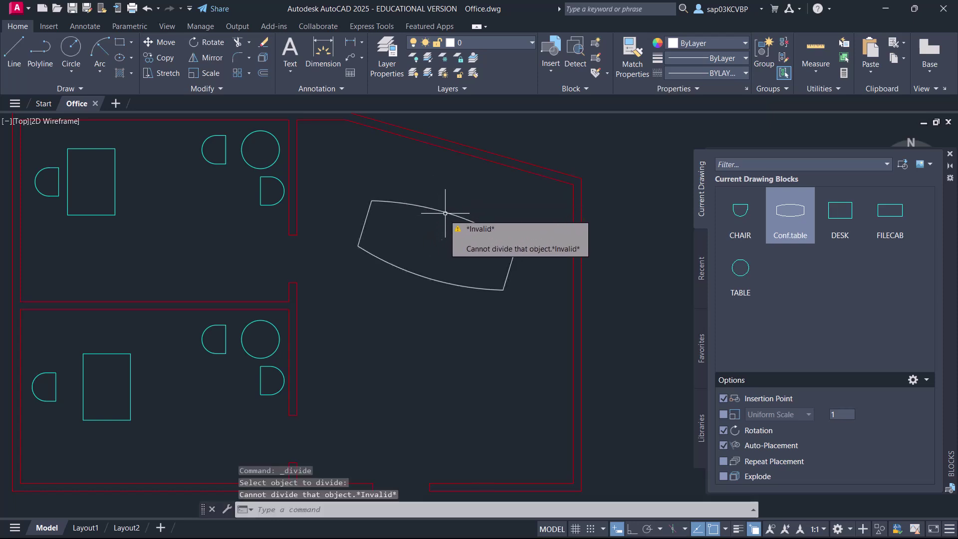
key(Escape)
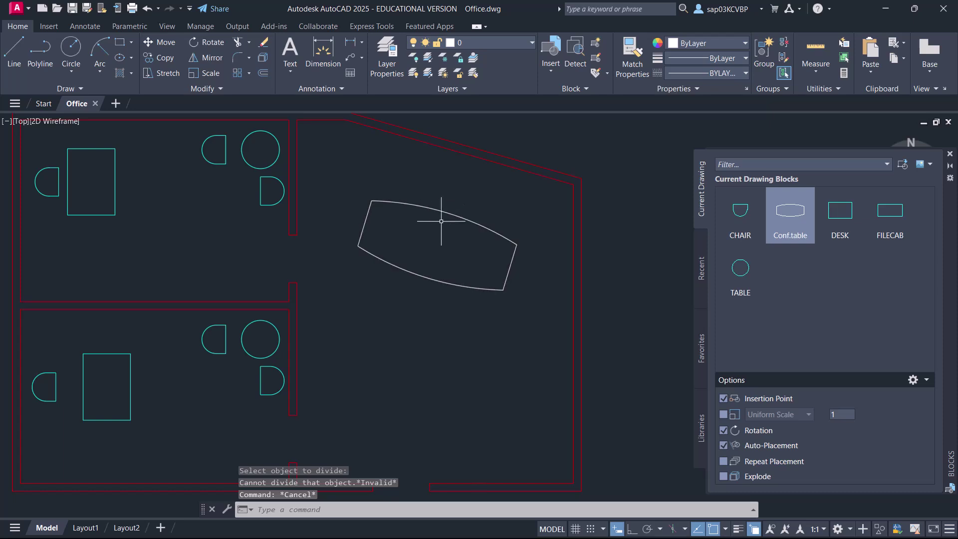
click(441, 221)
key(Escape)
Explode the inserted conference table block into separate arcs and lines
text(X)
key(Return)
click(456, 211)
click(435, 201)
key(Return)
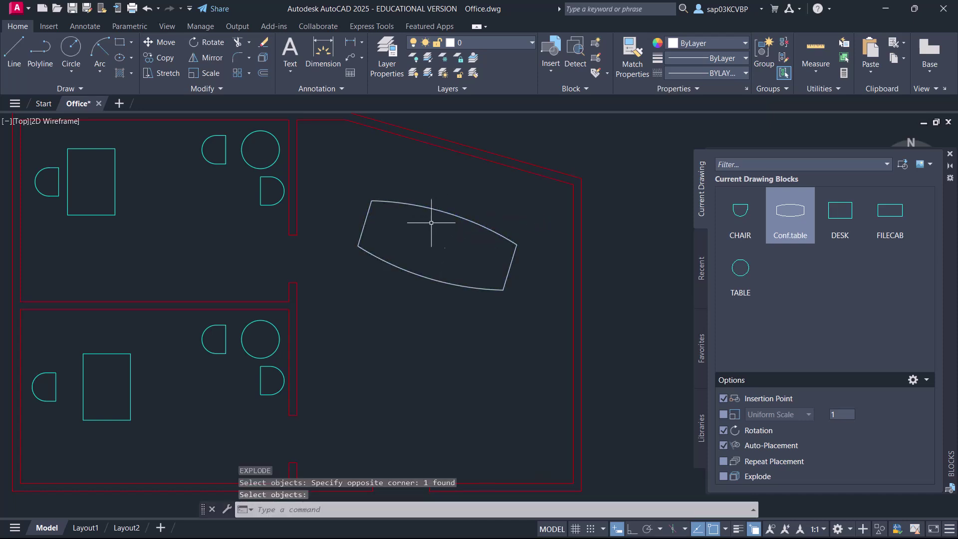
Divide the conference table's upper arc into 4 segments using the CHAIR block, aligned with the arc
click(80, 90)
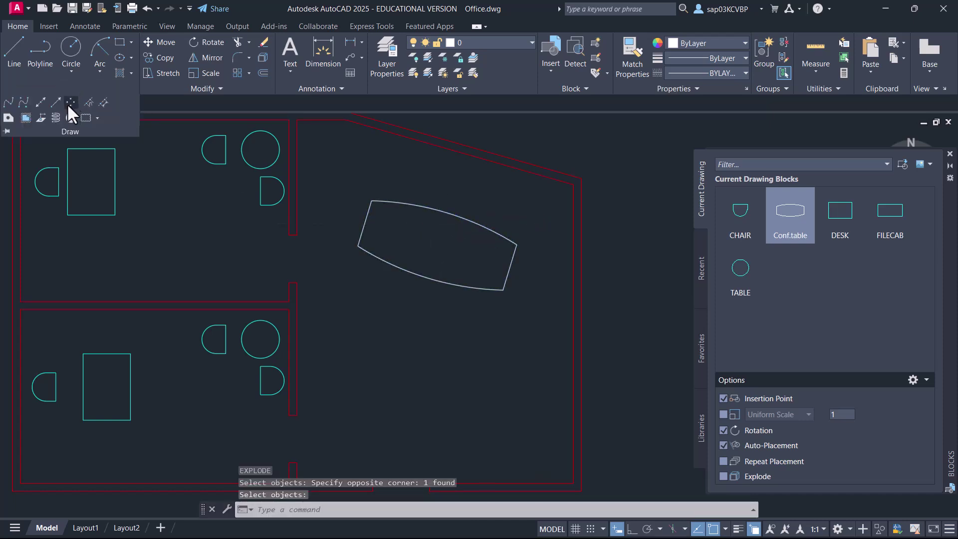
click(88, 106)
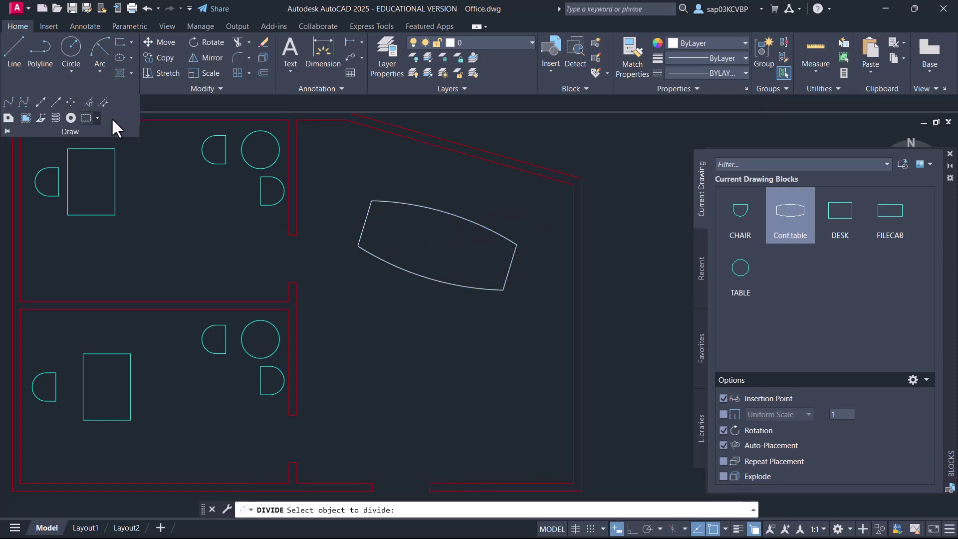
click(457, 206)
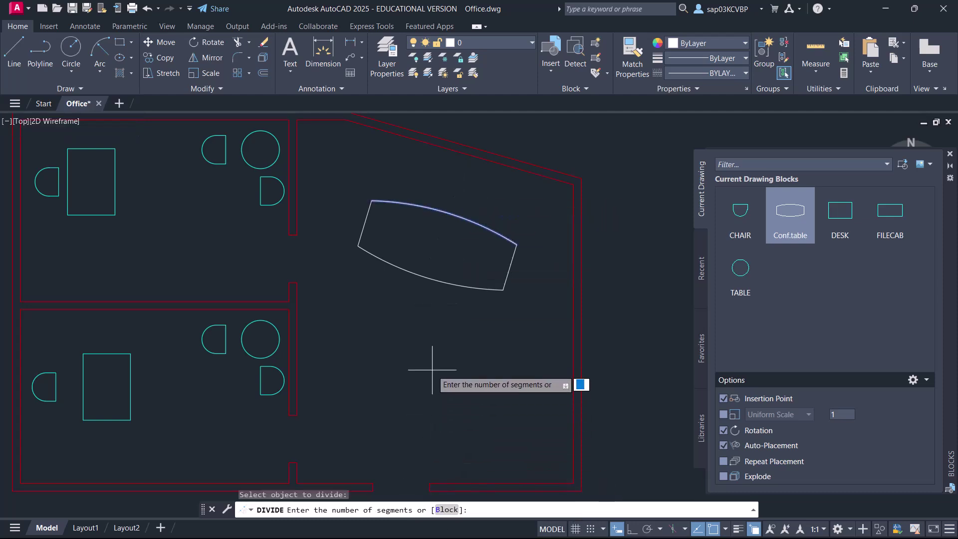
right_click(394, 299)
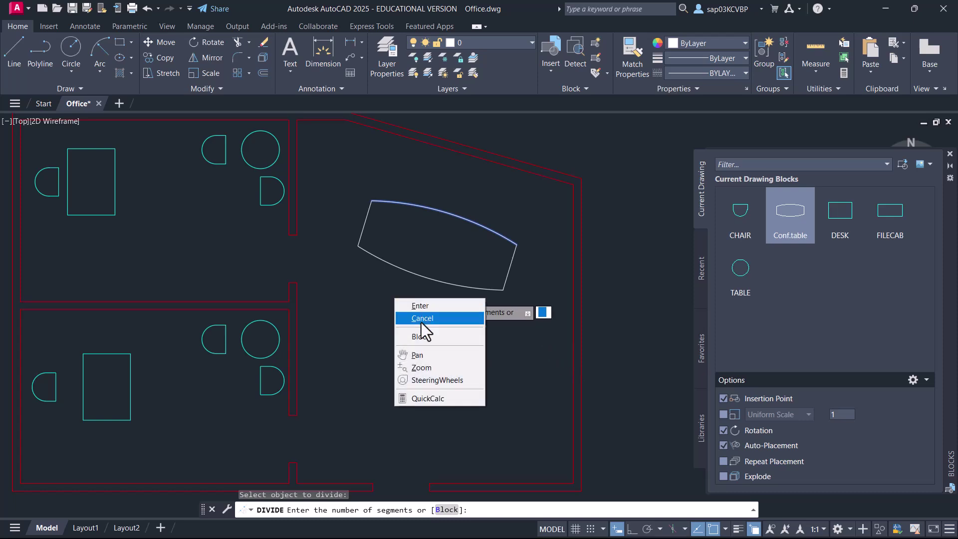
click(426, 337)
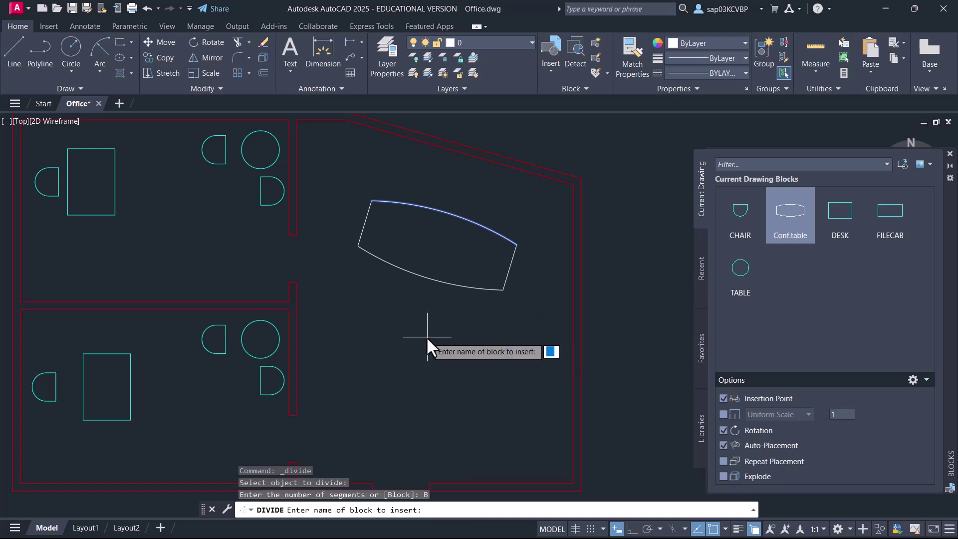
text(CHAIR)
key(Return)
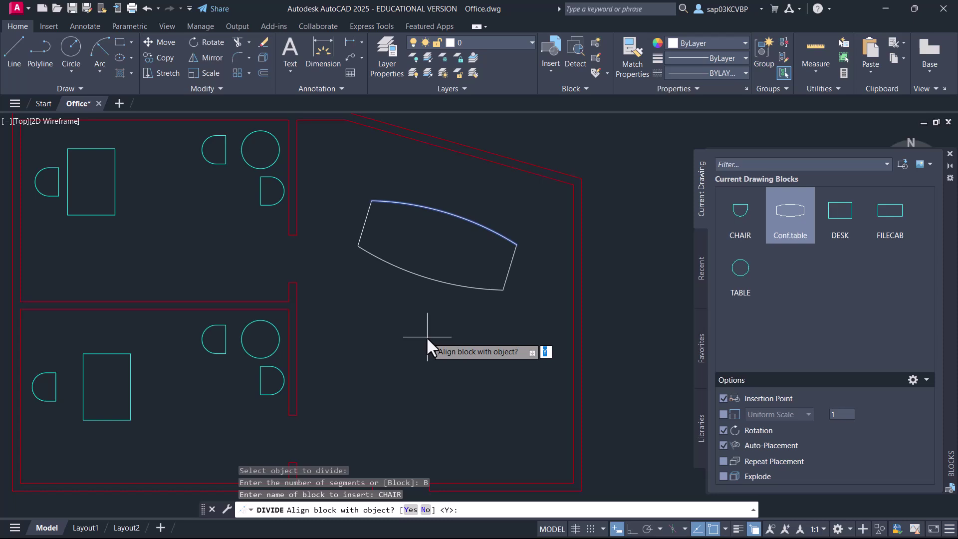
key(Return)
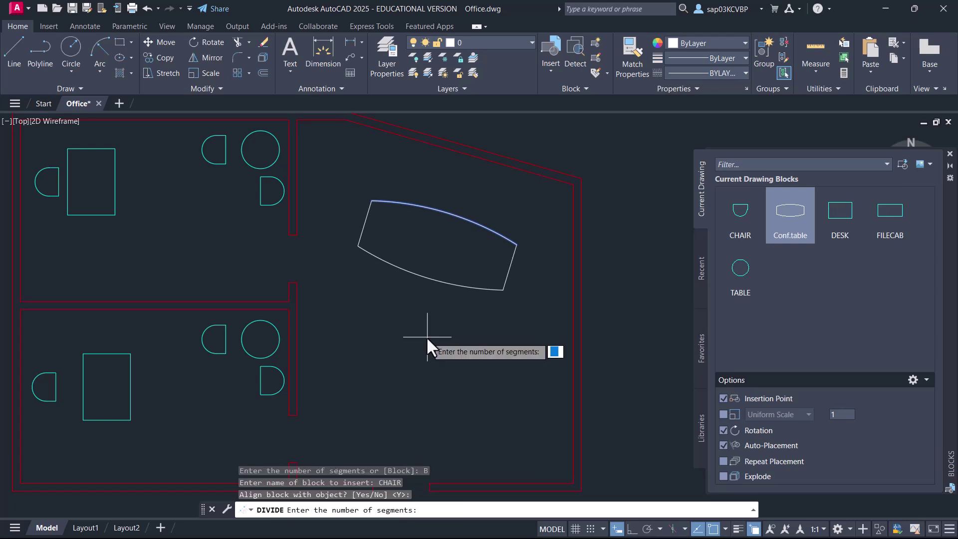
text(4)
key(Return)
Move the three chairs along the upper arc slightly up, leaving a small gap to the conference table
scroll(434, 203, up, 4)
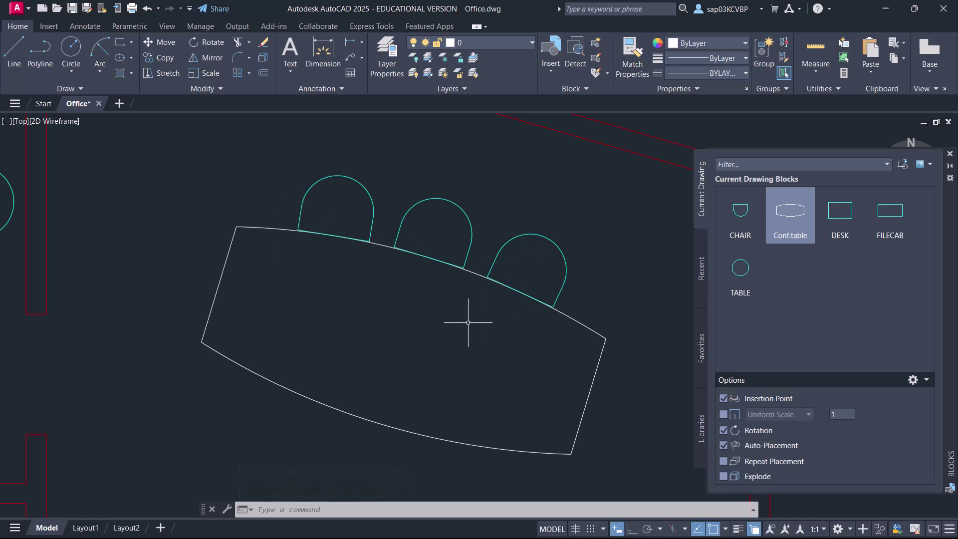
text(m)
key(Return)
click(519, 269)
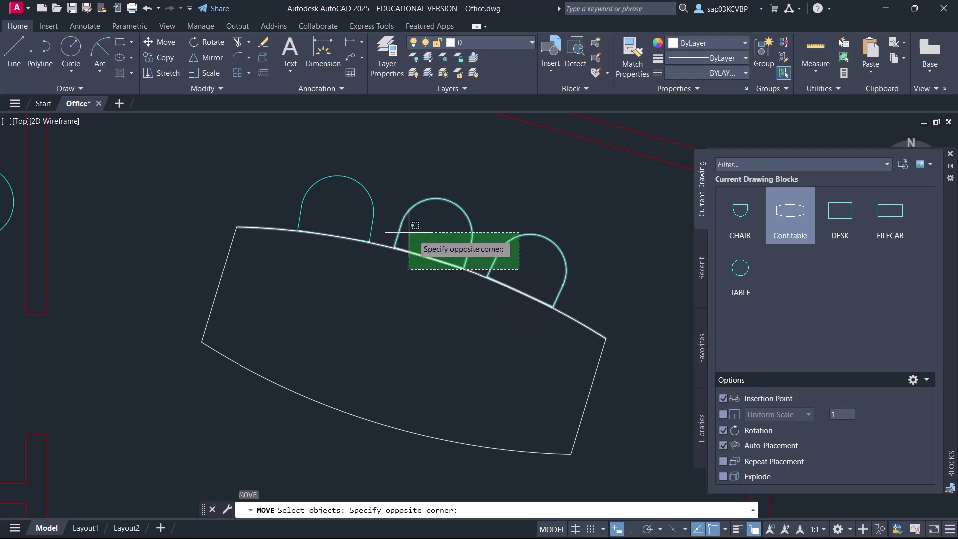
click(485, 241)
click(476, 220)
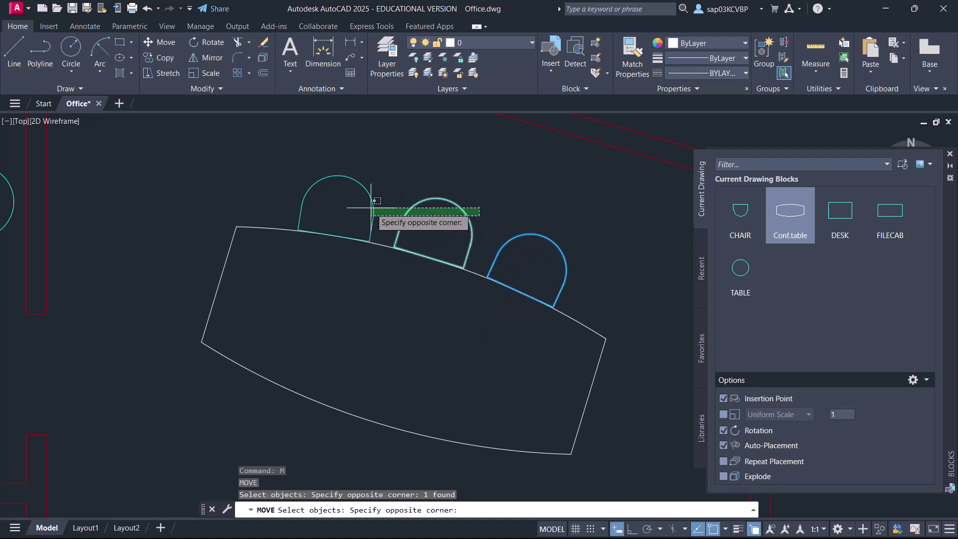
click(352, 201)
key(Return)
click(390, 362)
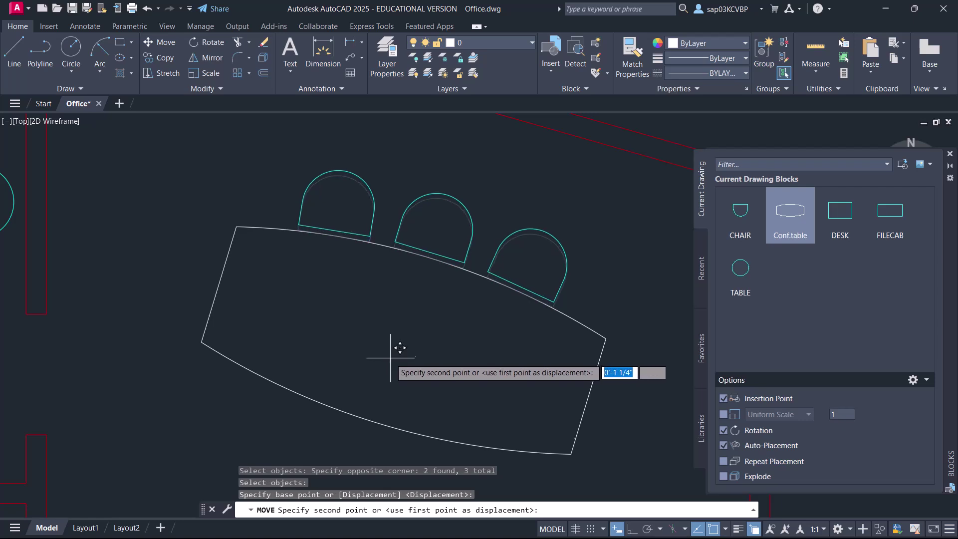
click(399, 343)
Mirror the three chairs to the table's lower arc about the line joining its short edges' midpoints, keeping the originals
scroll(425, 349, down, 2)
middle_drag(431, 352, 386, 334)
text(mi)
key(Return)
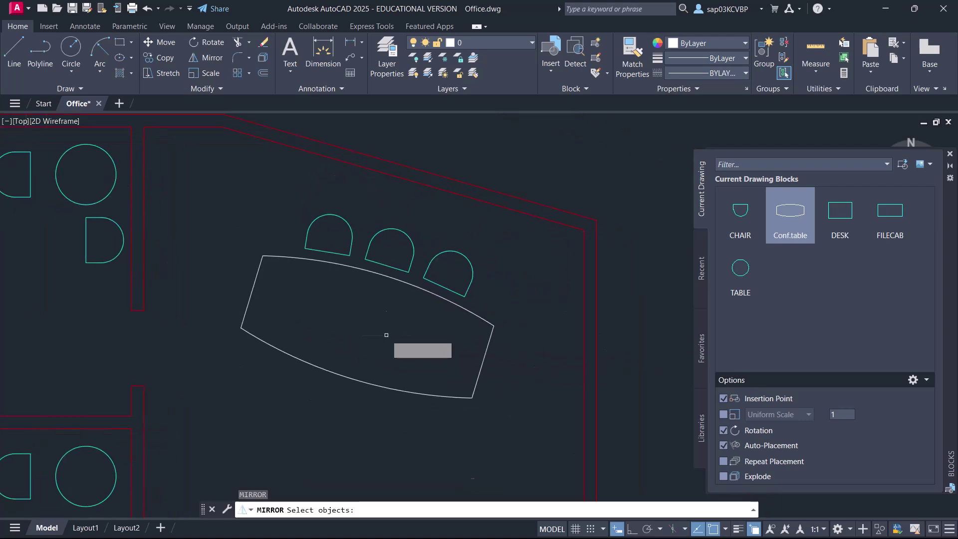
click(502, 252)
click(325, 223)
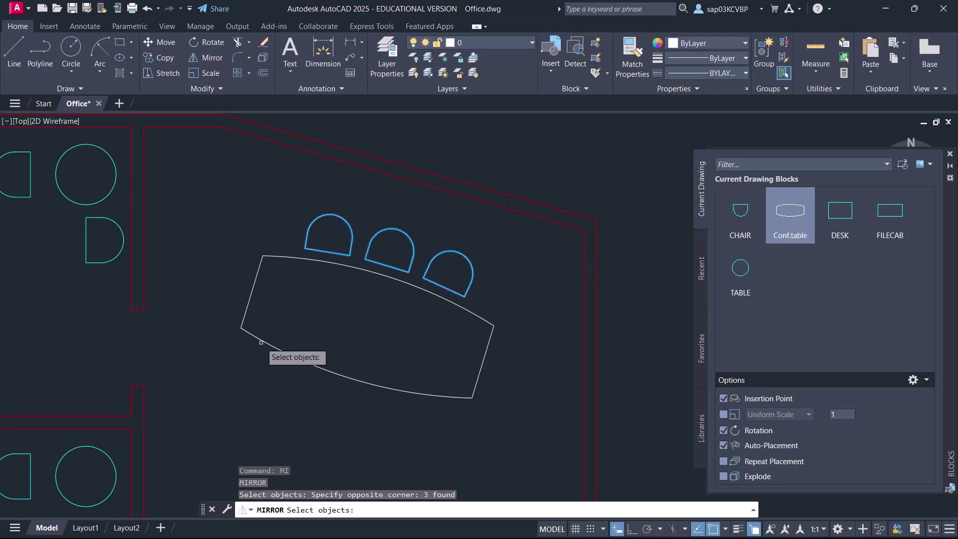
key(Return)
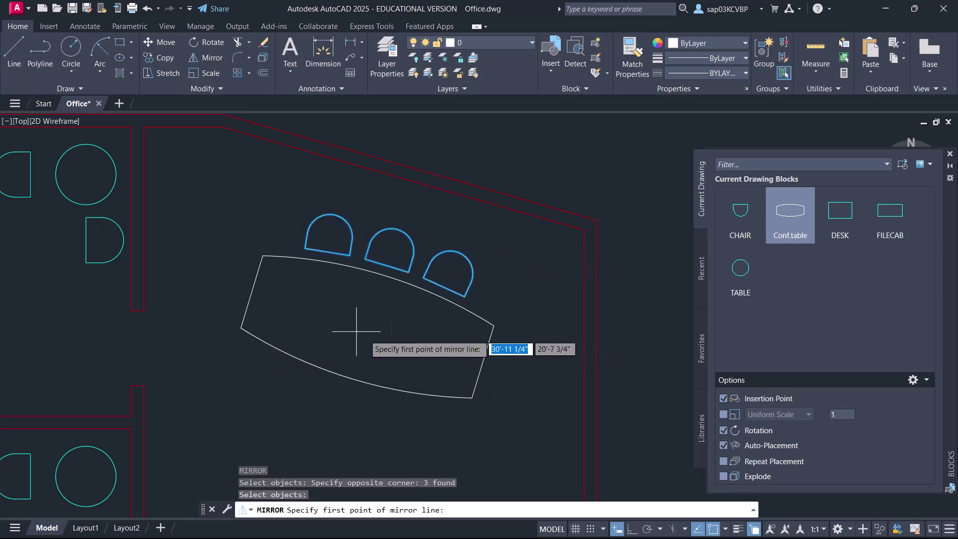
click(252, 292)
click(483, 360)
key(Return)
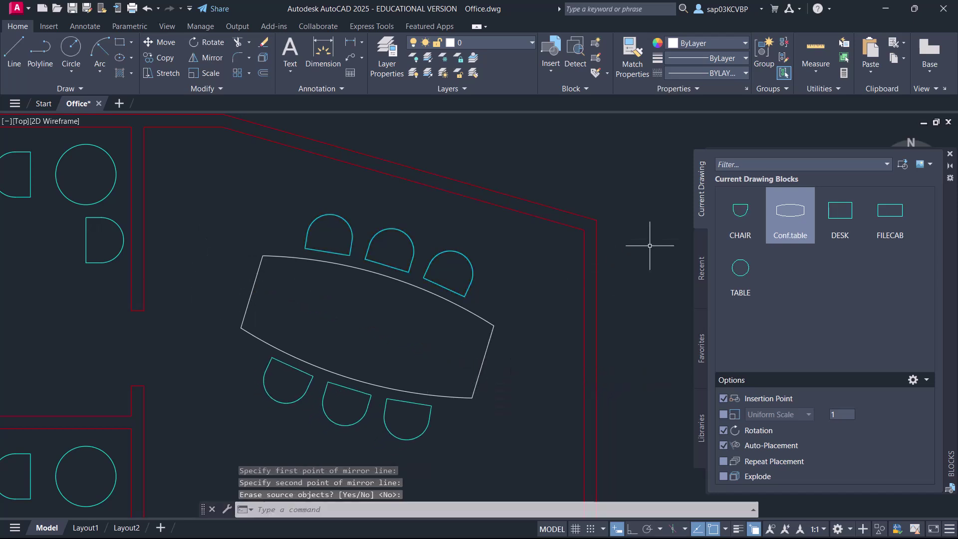
Insert a CHAIR block beside the conference table's left short edge, rotated to run parallel to that edge
click(734, 210)
right_click(732, 208)
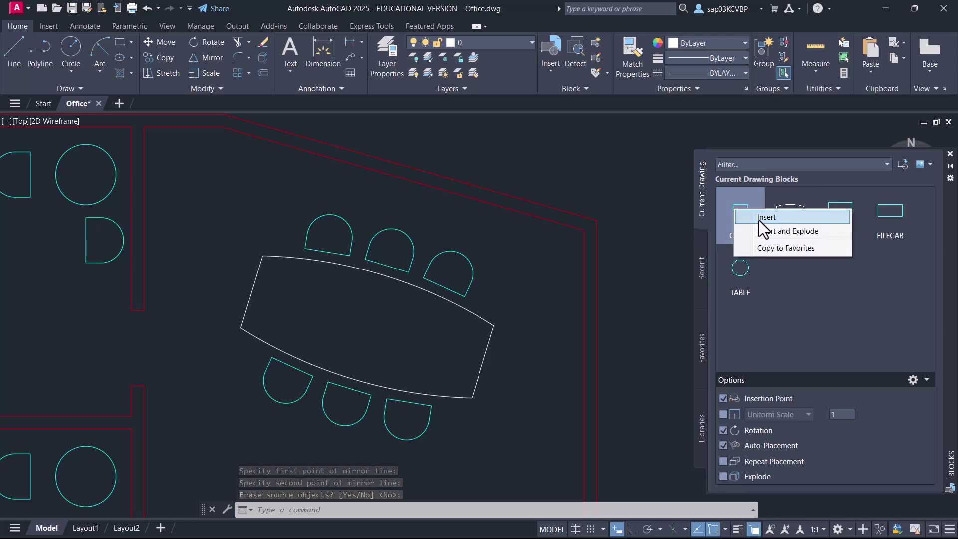
click(759, 218)
scroll(219, 285, up, 2)
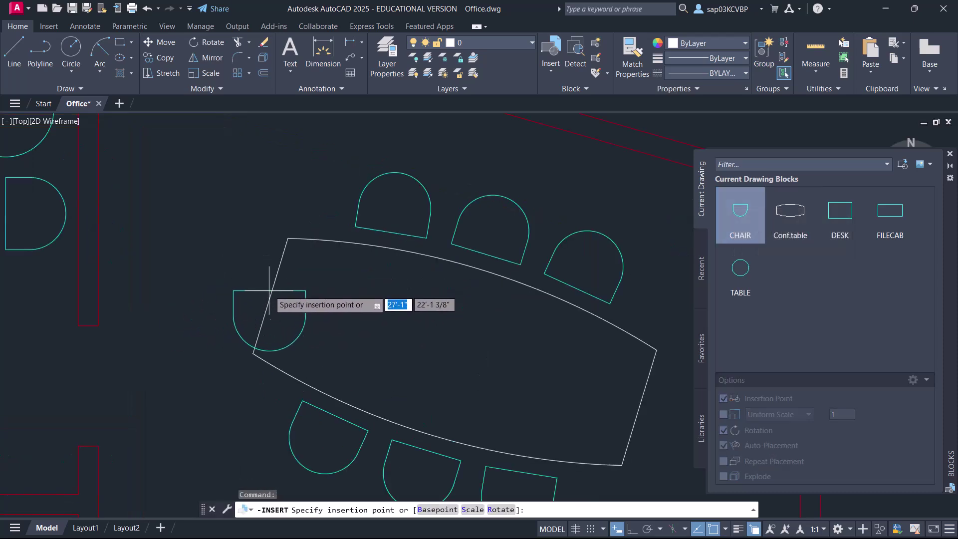
click(221, 274)
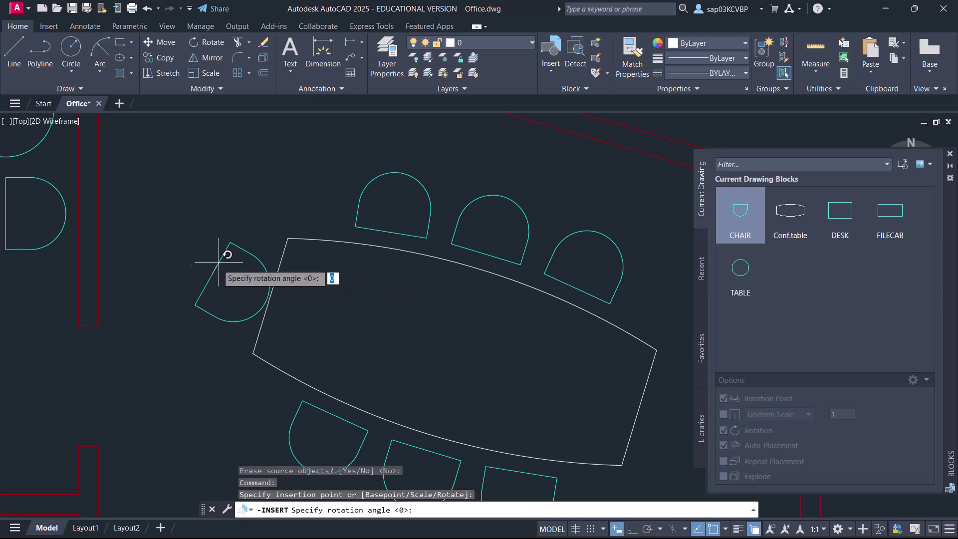
click(180, 380)
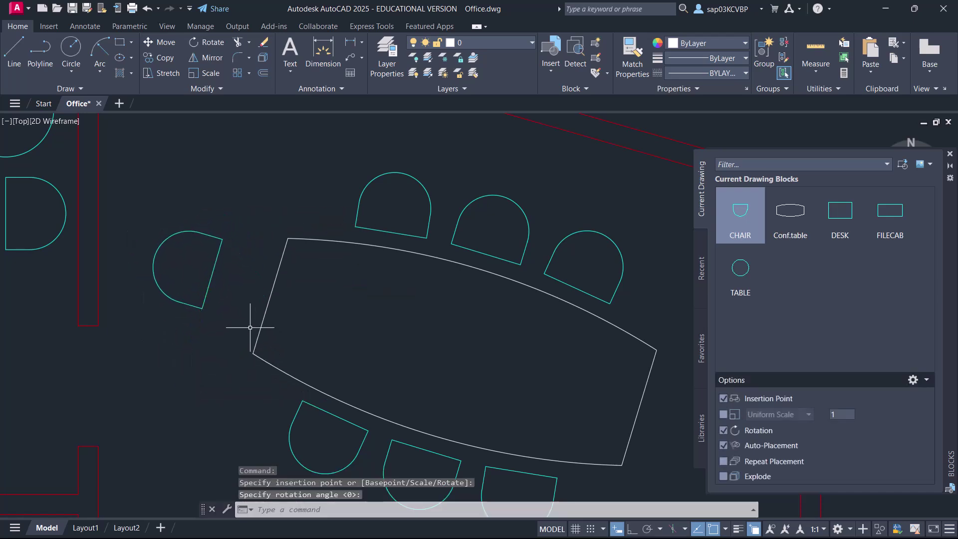
Move the newly inserted end chair slightly closer to the conference table's left short edge
text(m)
key(Return)
click(229, 284)
click(175, 368)
key(Return)
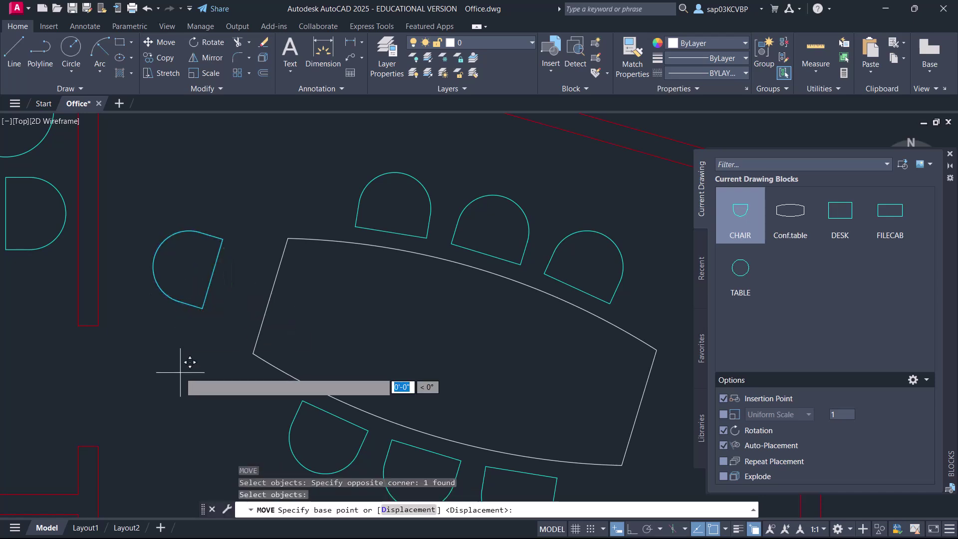
click(180, 373)
key(Escape)
Mirror the left end chair to the table's opposite end about the line joining both arcs' midpoints, keeping the original
scroll(203, 385, down, 3)
middle_drag(220, 381, 175, 328)
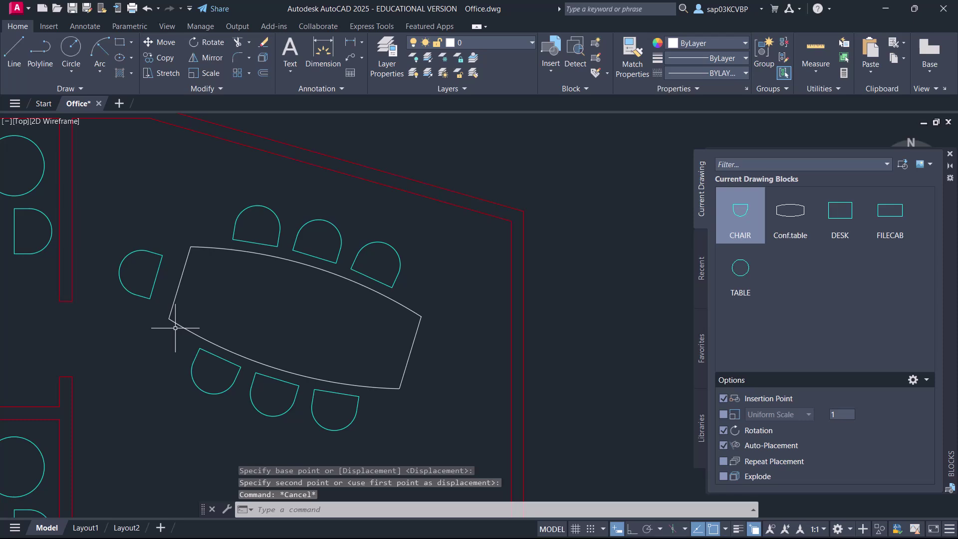
text(mi)
key(Return)
click(159, 234)
click(118, 316)
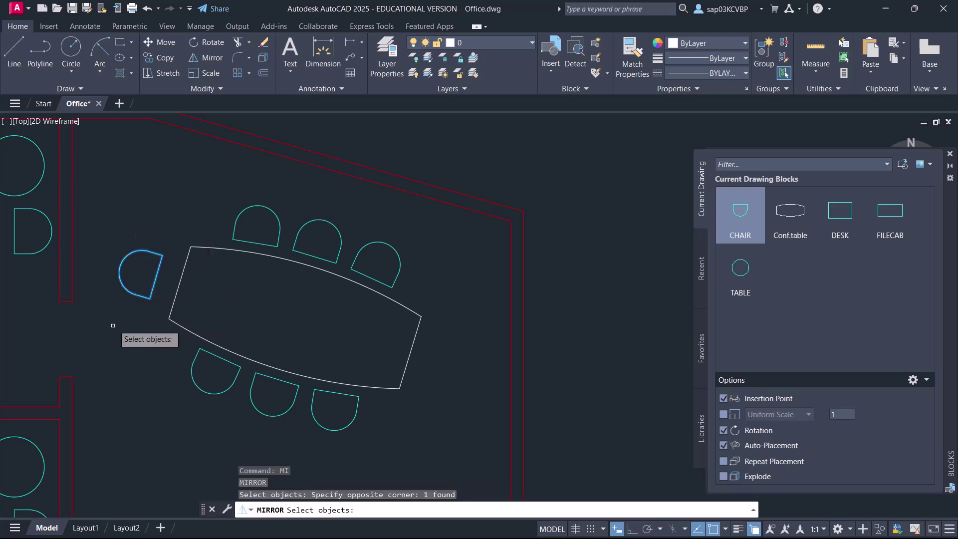
key(Return)
click(280, 369)
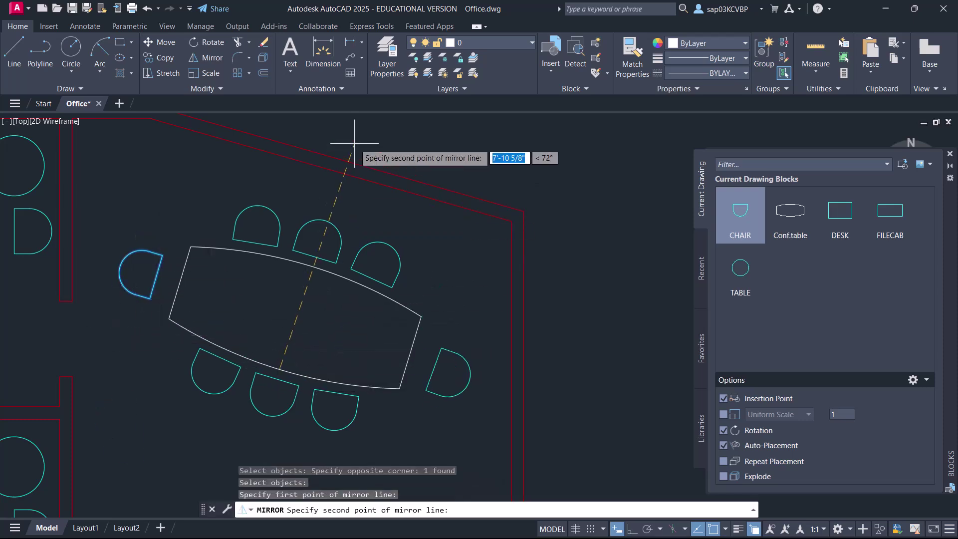
click(309, 265)
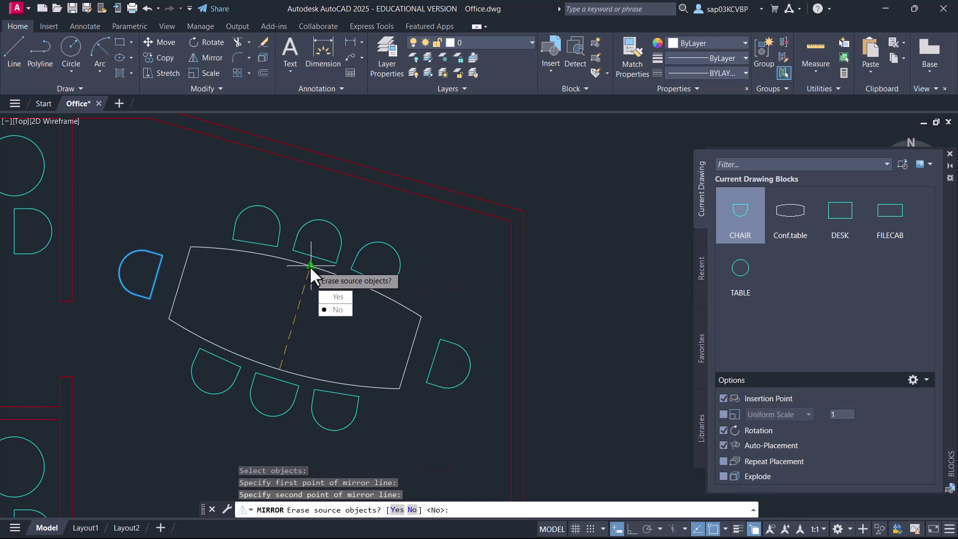
key(Return)
scroll(309, 265, down, 6)
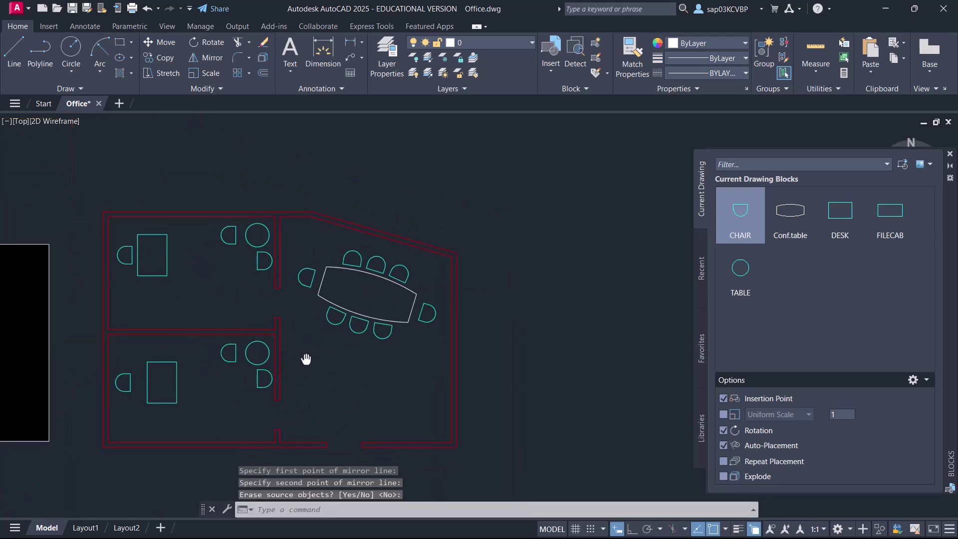
middle_drag(199, 323, 303, 293)
middle_drag(238, 322, 321, 329)
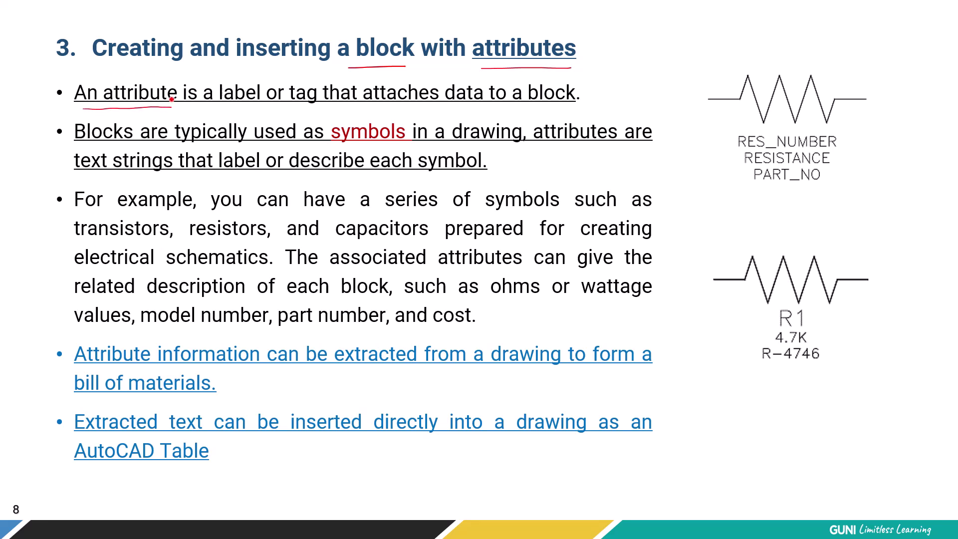
drag(214, 110, 246, 110)
drag(292, 108, 305, 107)
drag(343, 110, 402, 108)
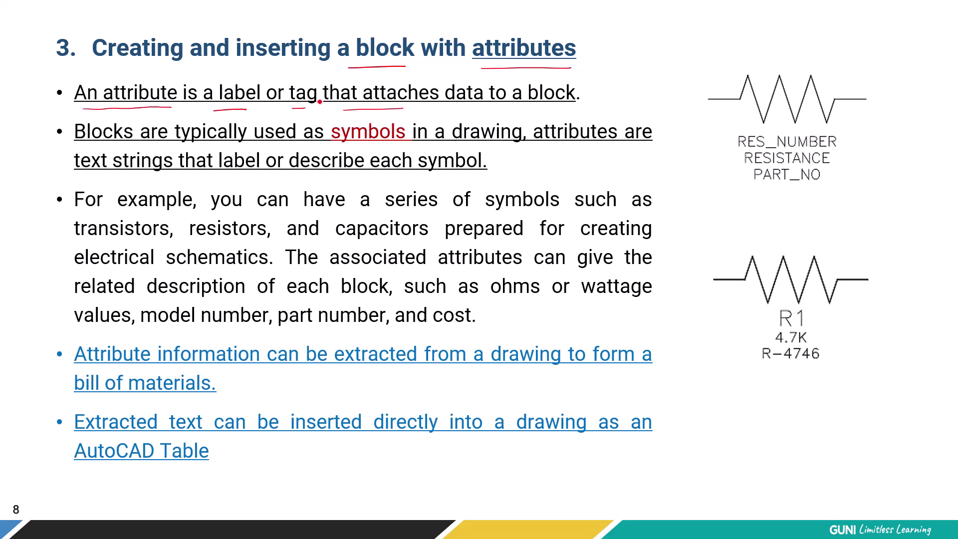
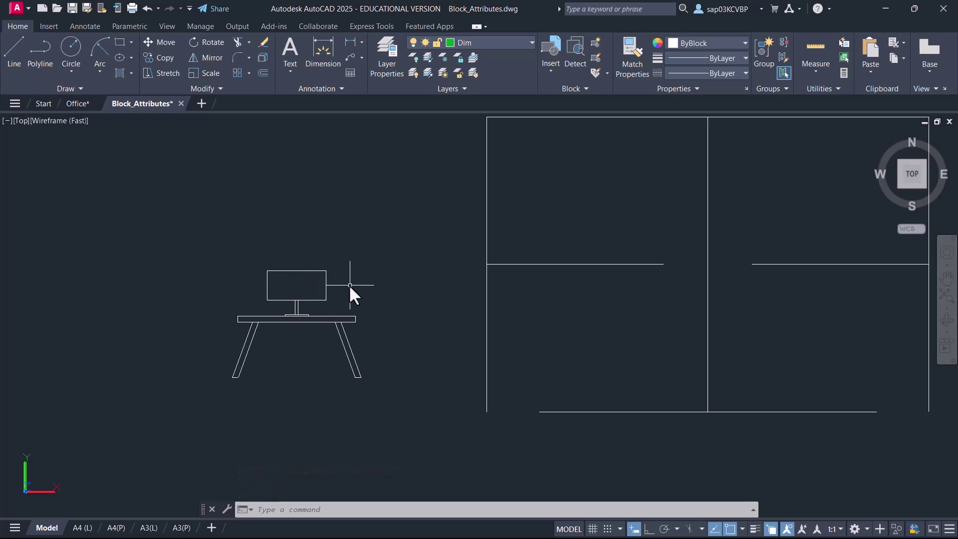
scroll(351, 284, up, 2)
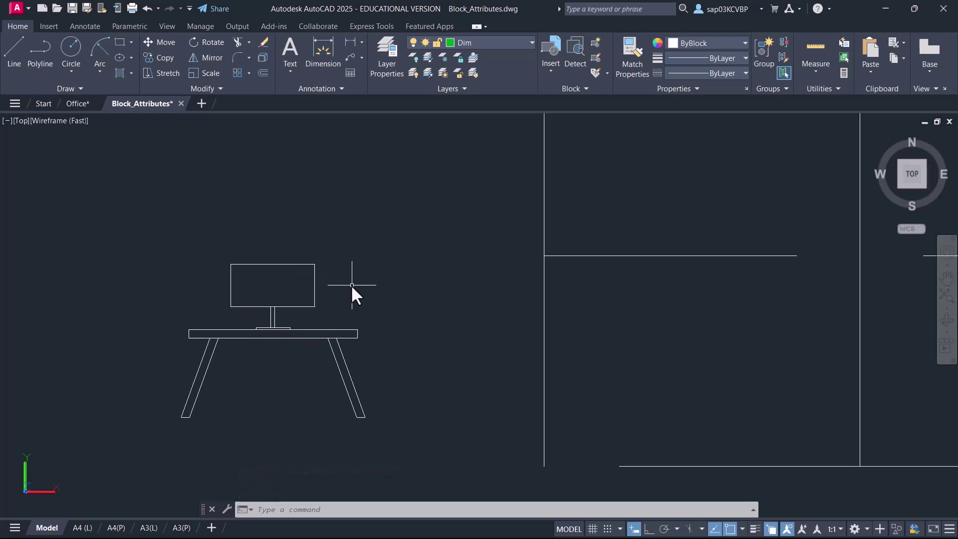
middle_drag(357, 281, 329, 252)
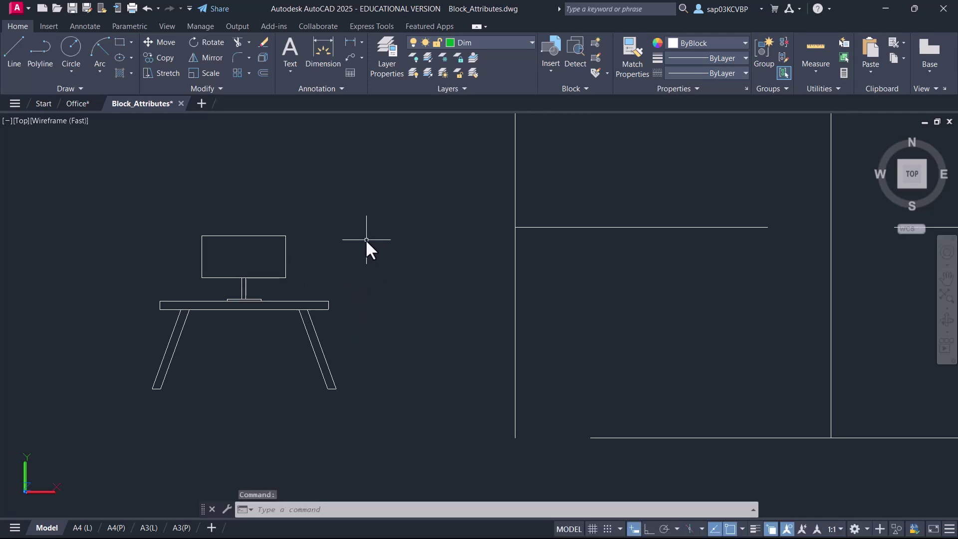
text(ATTDEF)
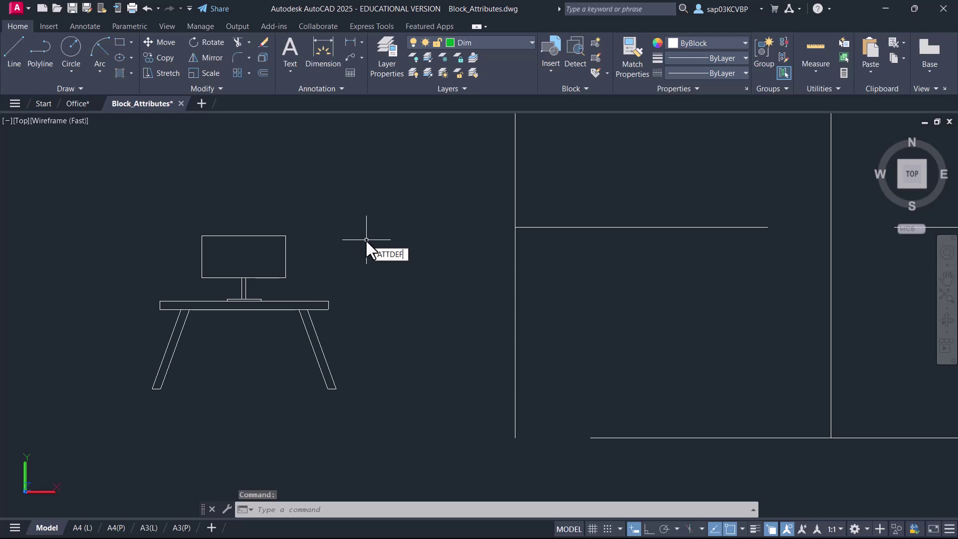
key(Return)
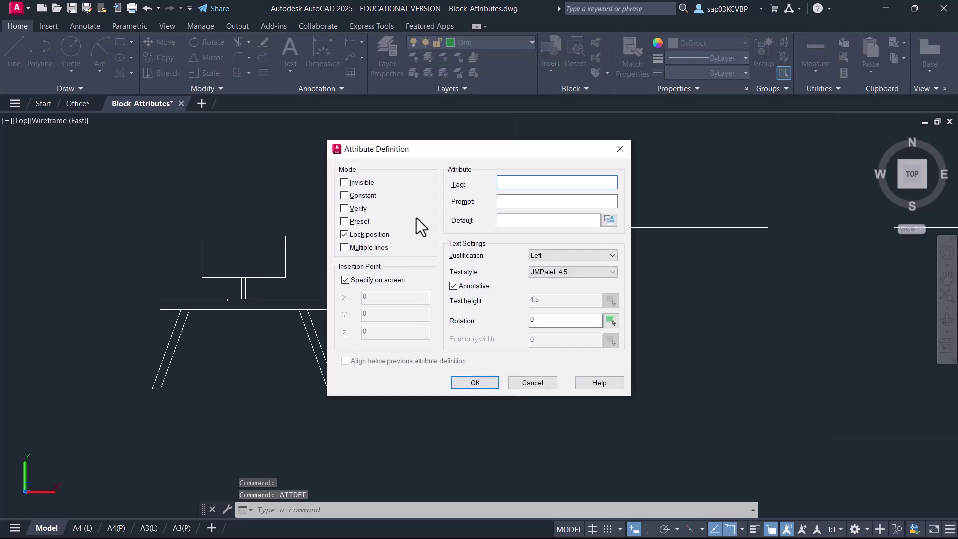
click(619, 148)
Start an attribute definition with tag PC, prompt WRITE MAKER NAME and default value HP
click(578, 89)
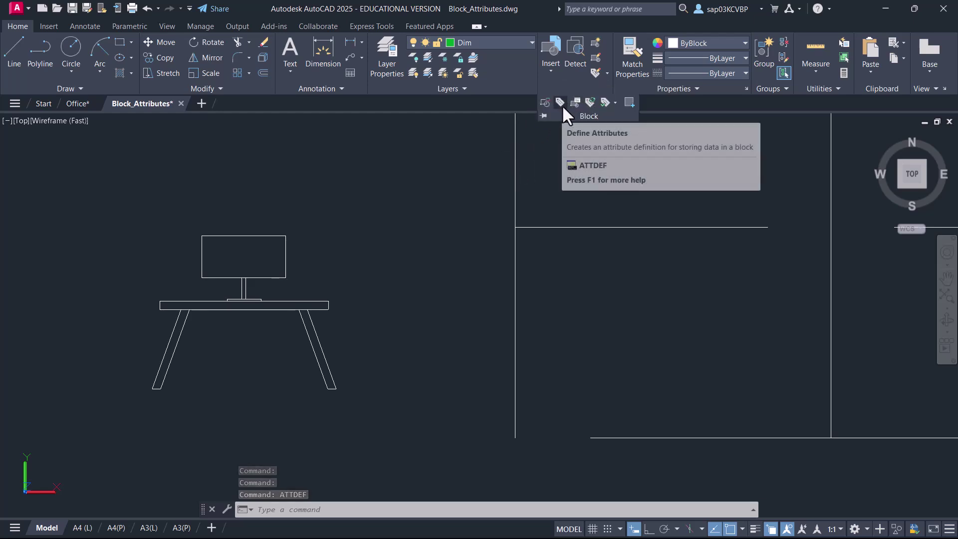
click(559, 104)
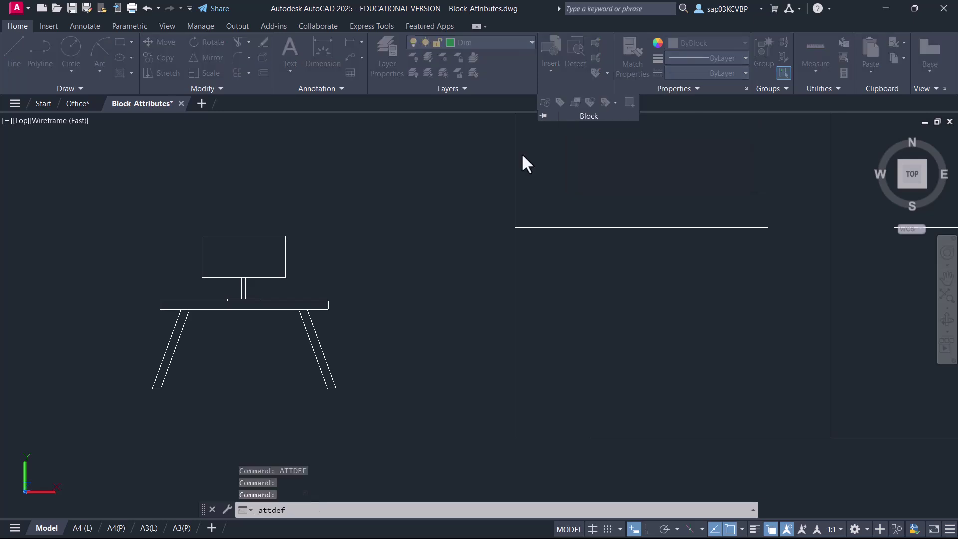
mouse_move(442, 151)
mouse_down()
mouse_move(506, 148)
mouse_move(468, 158)
mouse_up()
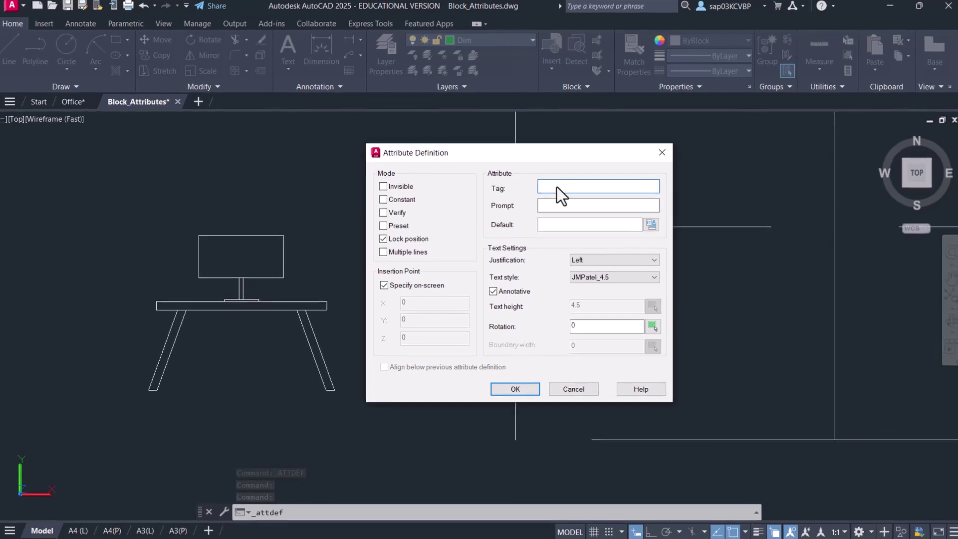
text(PC)
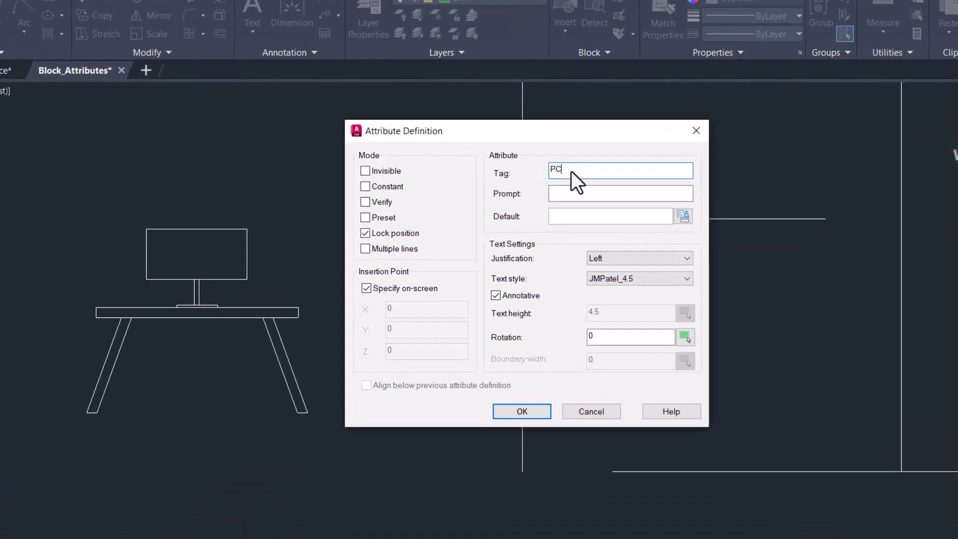
key(Tab)
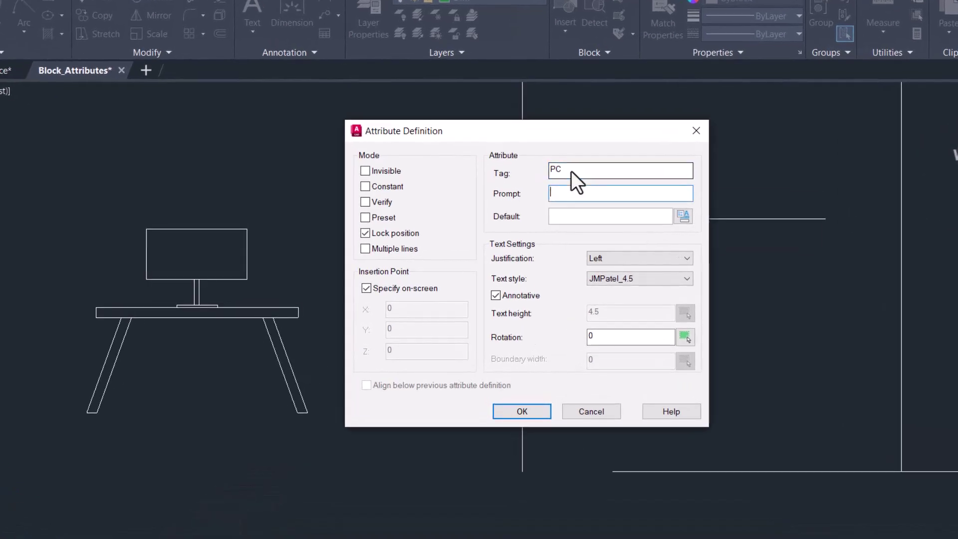
text(WRITE MAKER NAME)
click(588, 218)
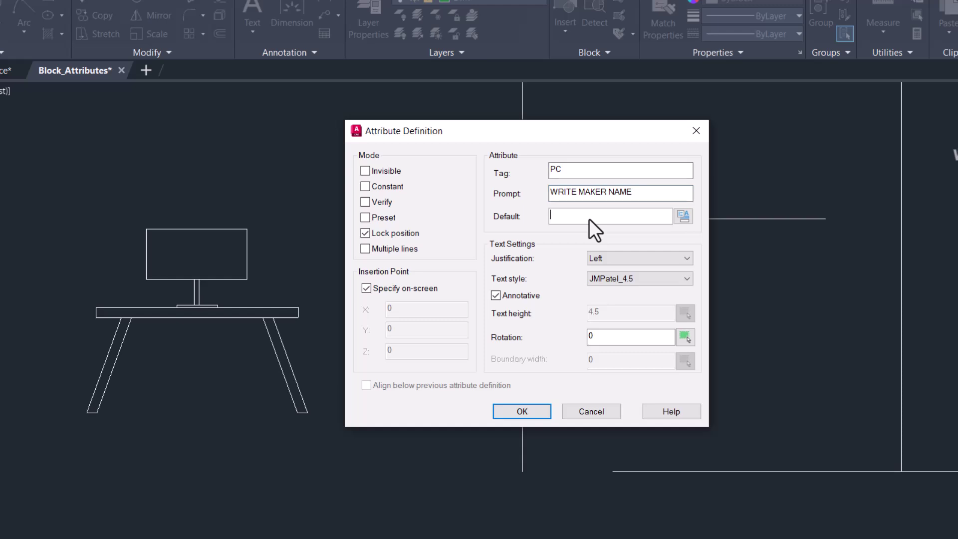
text(HP)
Set the PC attribute's justification to Middle center, its text style to Annotative and its text height to 2
click(663, 257)
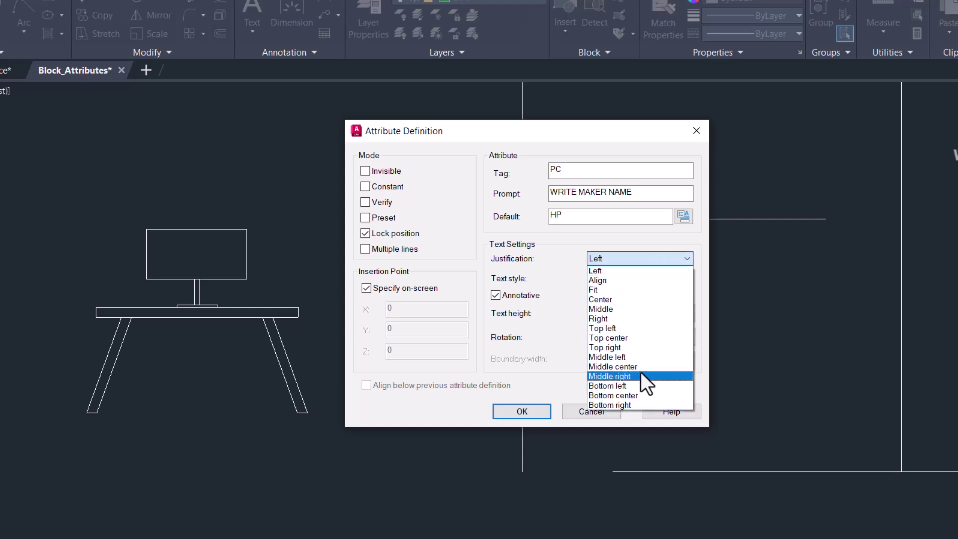
click(640, 368)
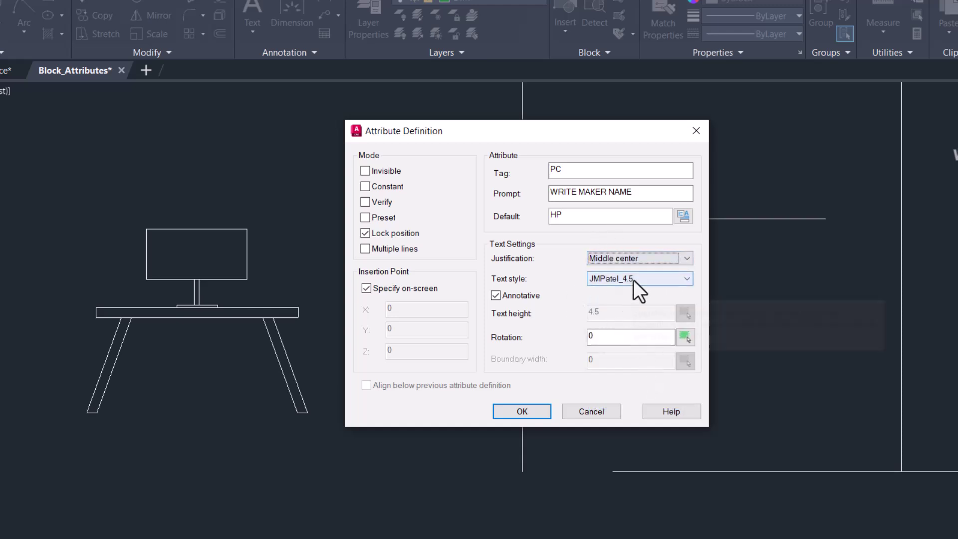
click(662, 280)
click(629, 292)
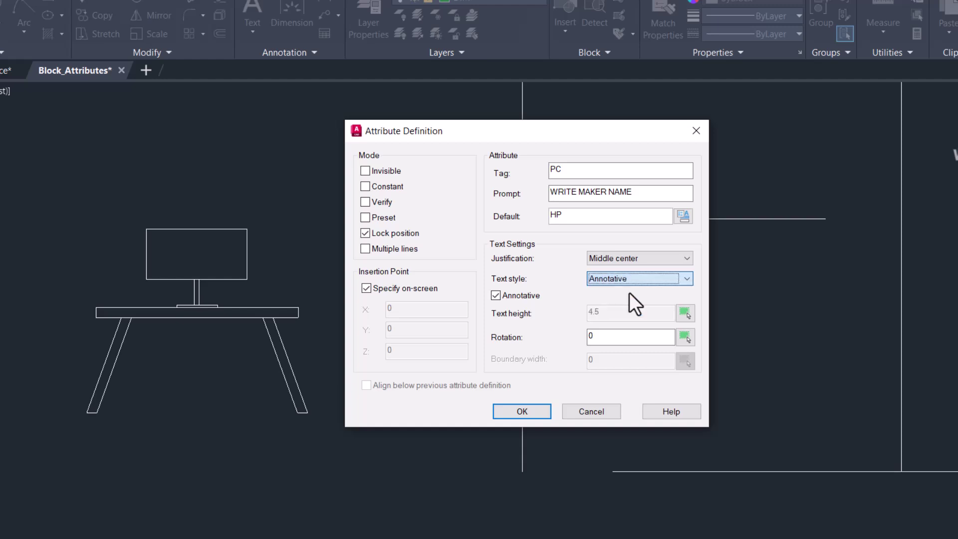
drag(614, 310, 551, 313)
text(2)
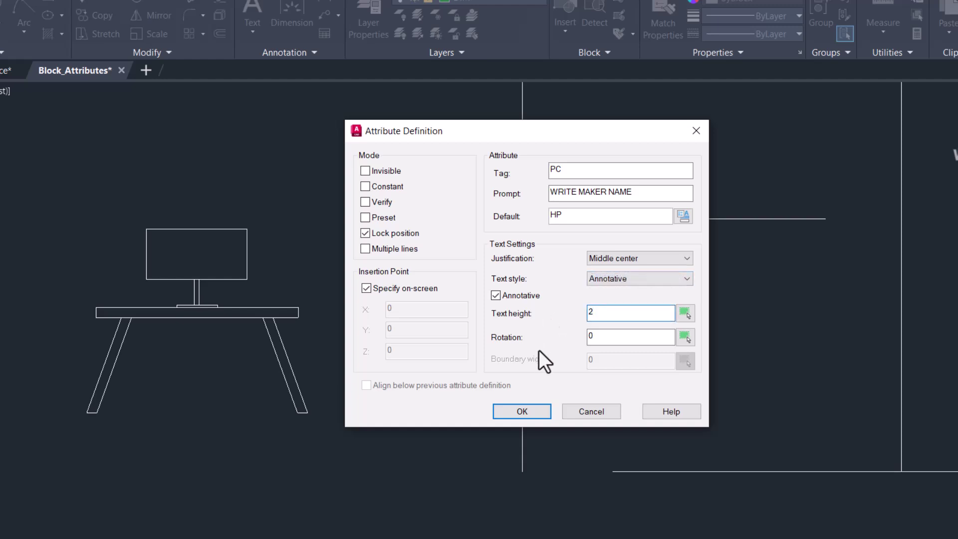
Place the PC attribute in the upper part of the monitor screen, aligned with the midpoint of its top edge
click(519, 412)
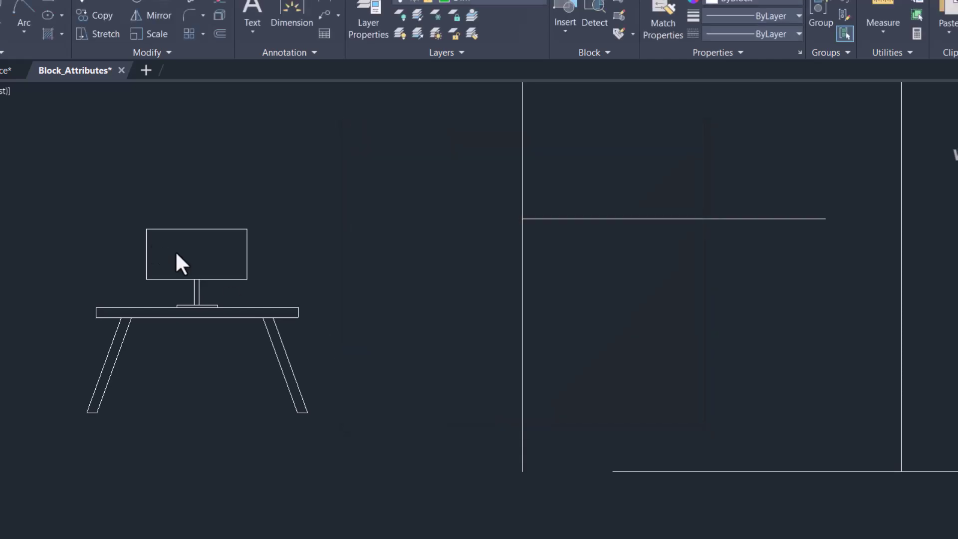
scroll(130, 313, up, 2)
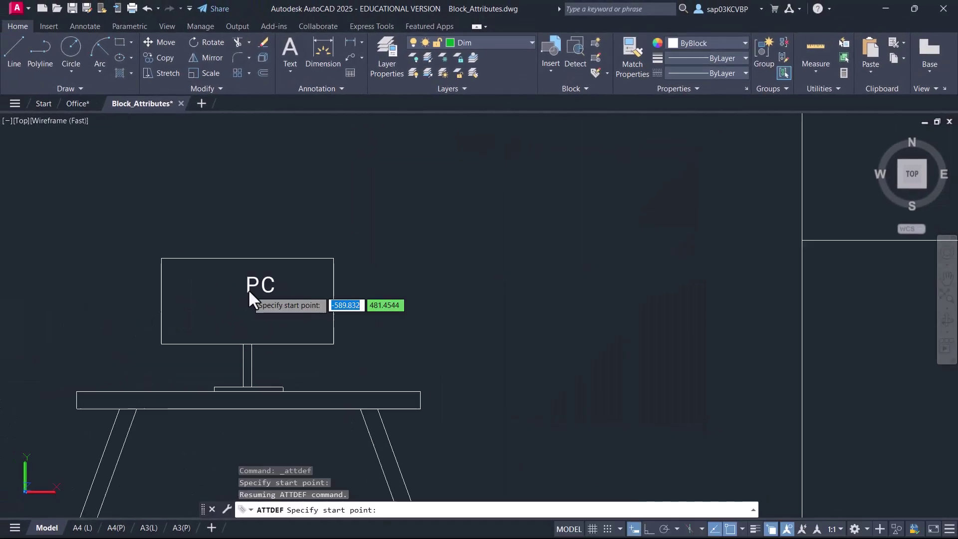
scroll(247, 289, up, 2)
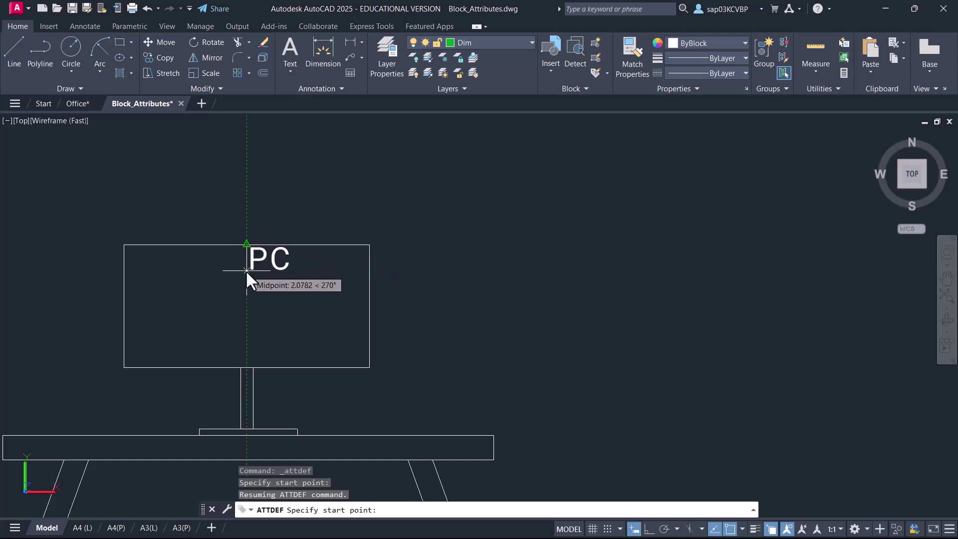
click(246, 277)
scroll(338, 293, down, 2)
scroll(436, 296, down, 2)
middle_drag(436, 295, 368, 278)
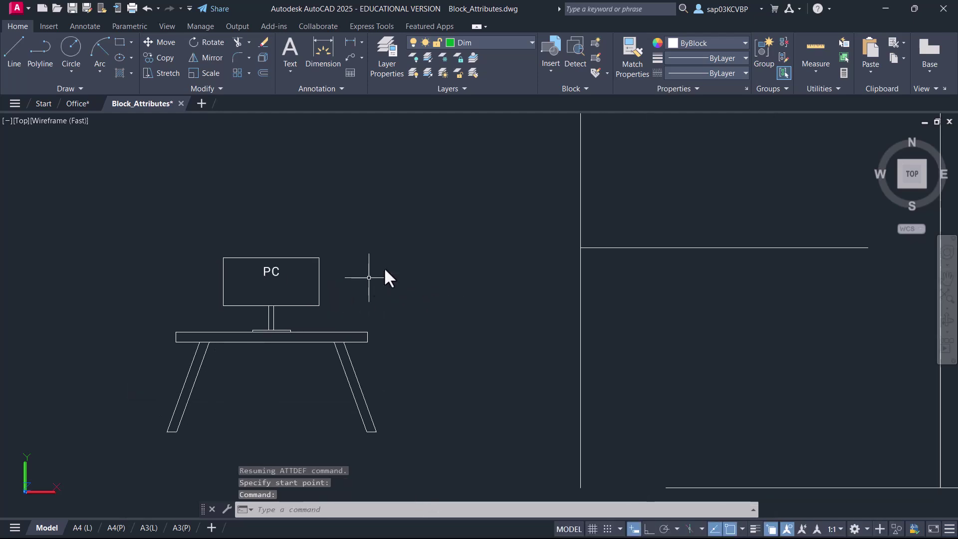
click(578, 88)
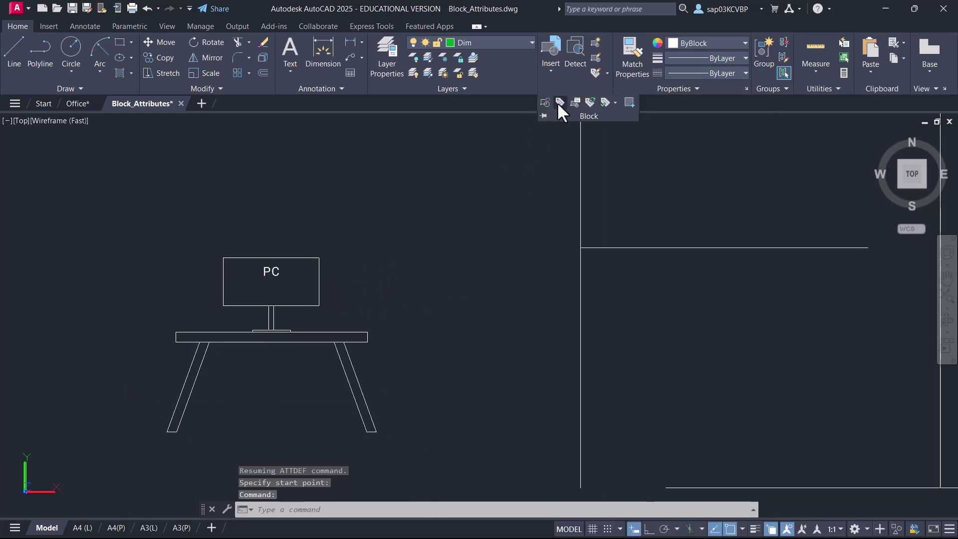
click(557, 103)
click(553, 383)
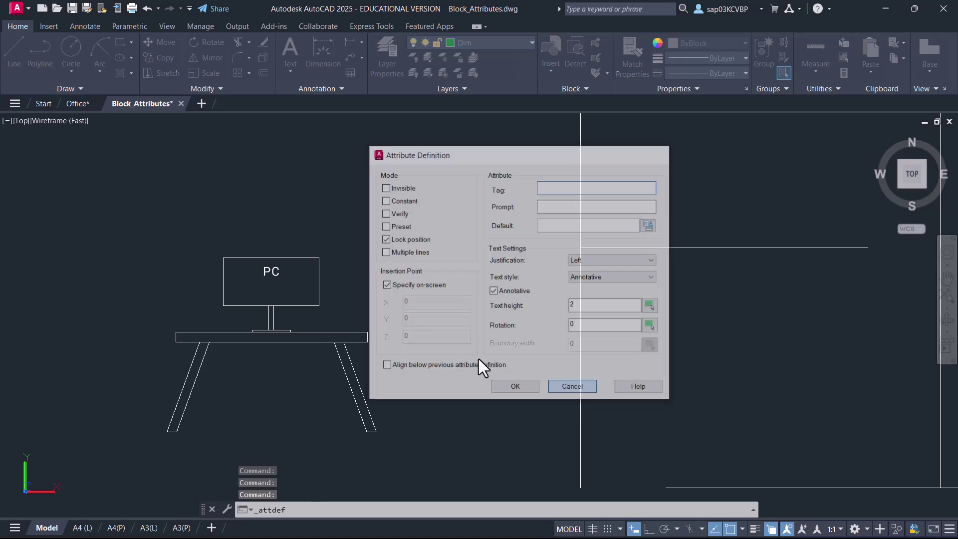
Start a second attribute definition with tag RAM, prompt ENTER RAM VALUE and default value 16 GB
text(ATTDEF)
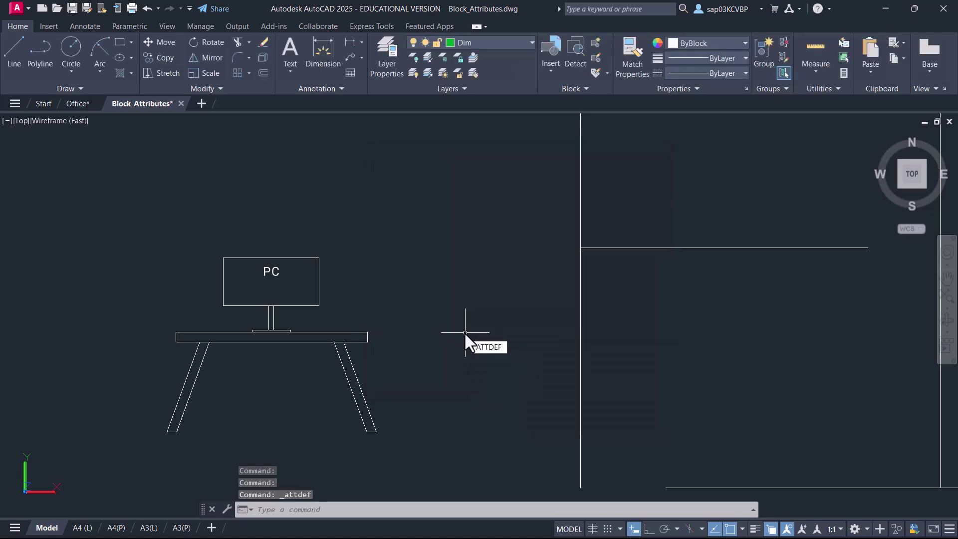
key(Return)
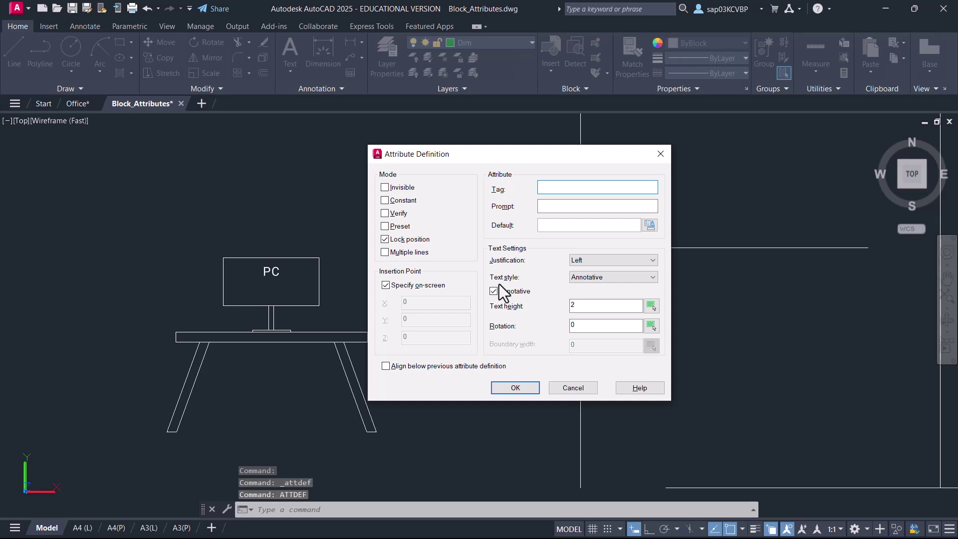
text(RAM)
key(Tab)
text(ENTER)
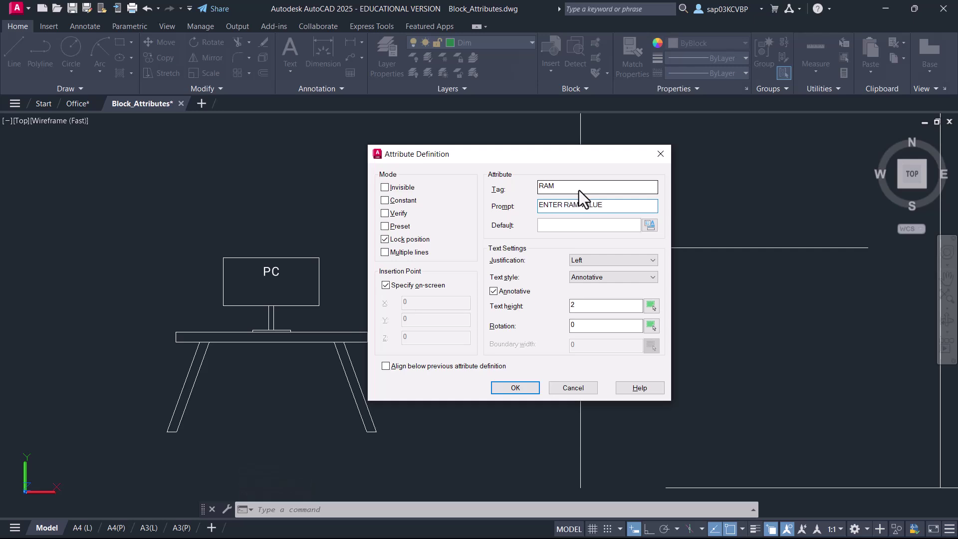
click(579, 227)
text(16 GB)
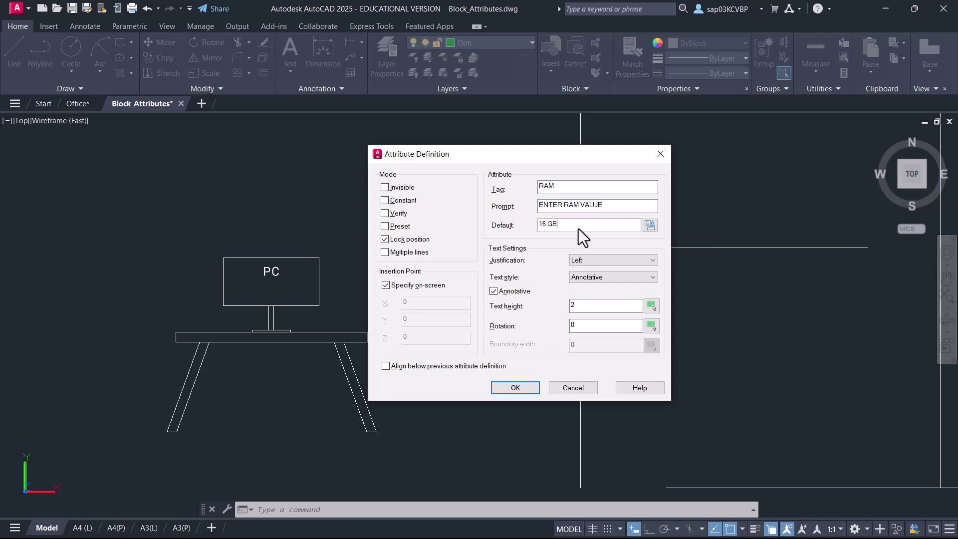
Justify the RAM attribute Middle center and place it below PC on the monitor, aligned with the top edge's midpoint
click(599, 262)
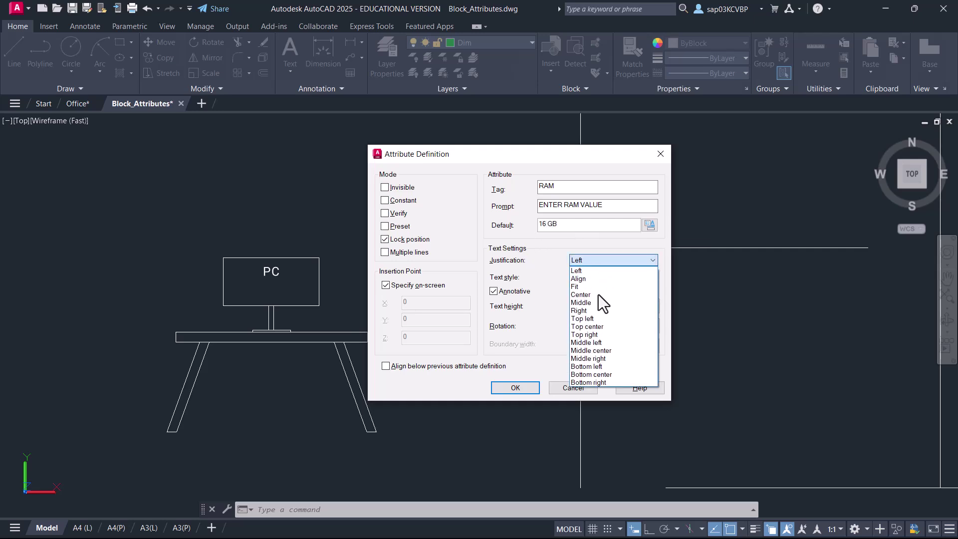
click(600, 355)
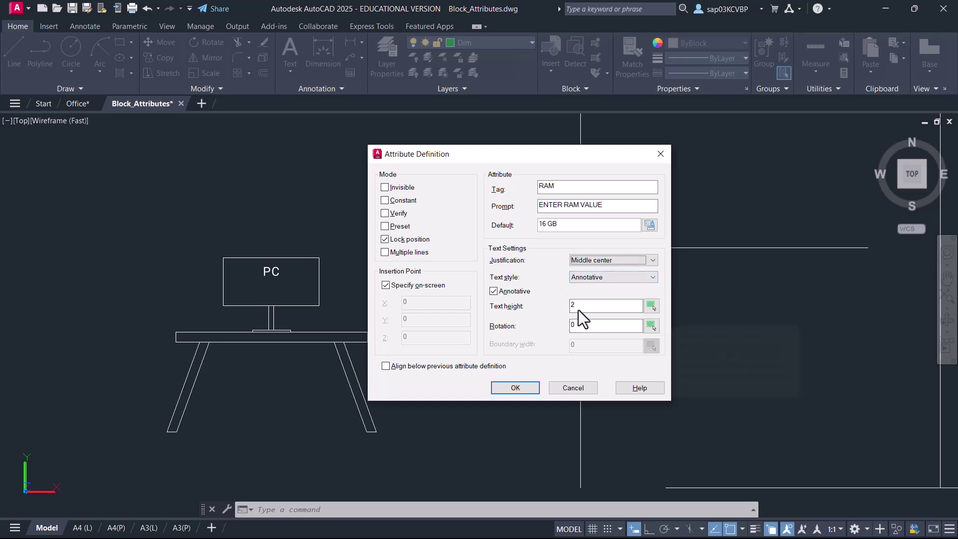
click(515, 388)
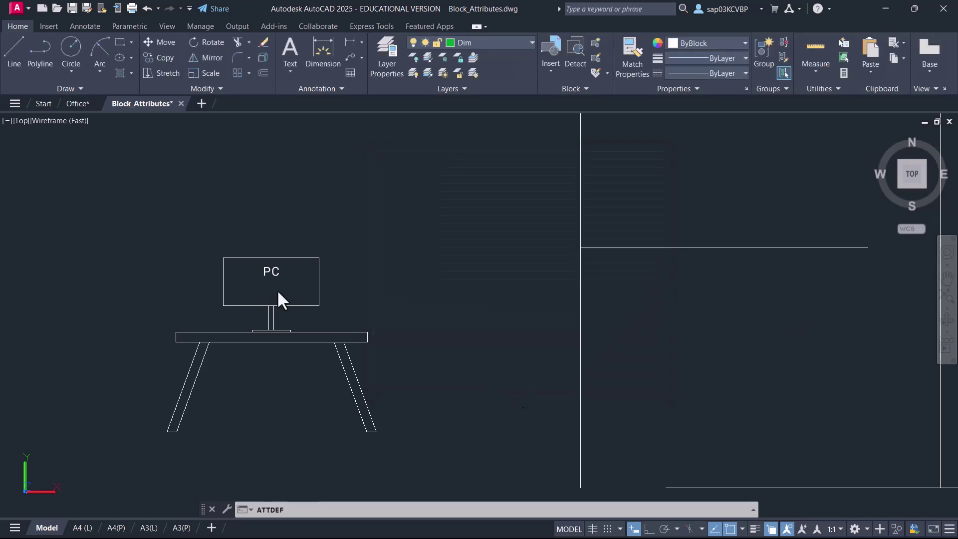
scroll(204, 284, up, 6)
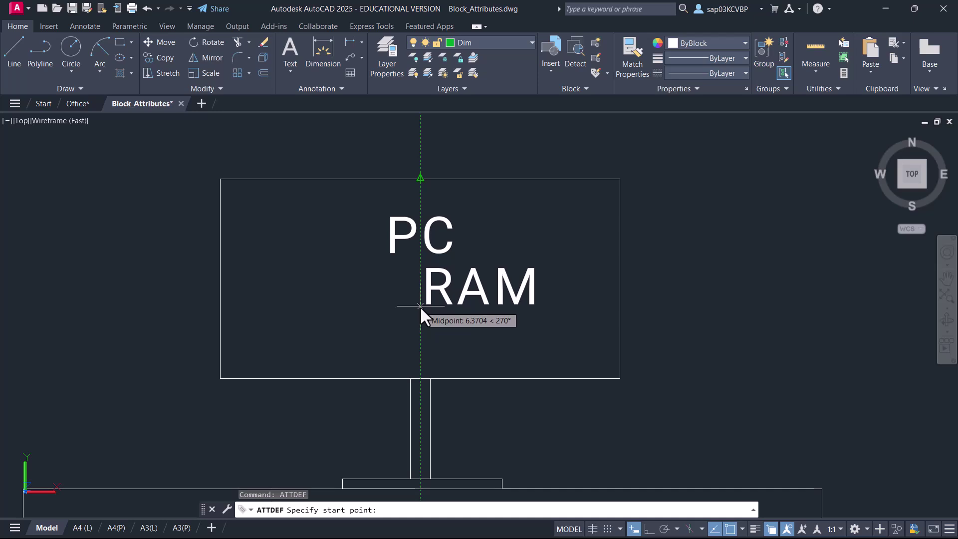
click(420, 314)
scroll(492, 291, down, 5)
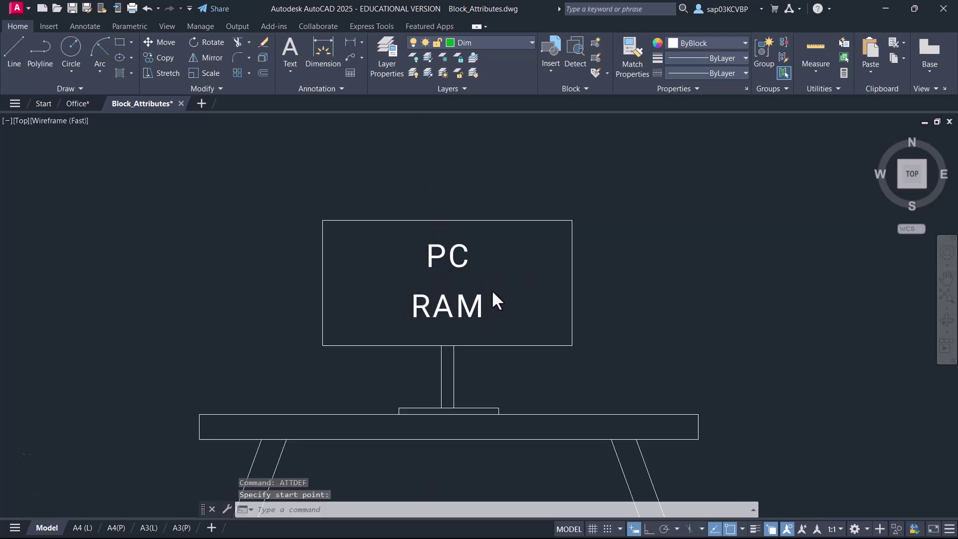
middle_drag(430, 397, 384, 377)
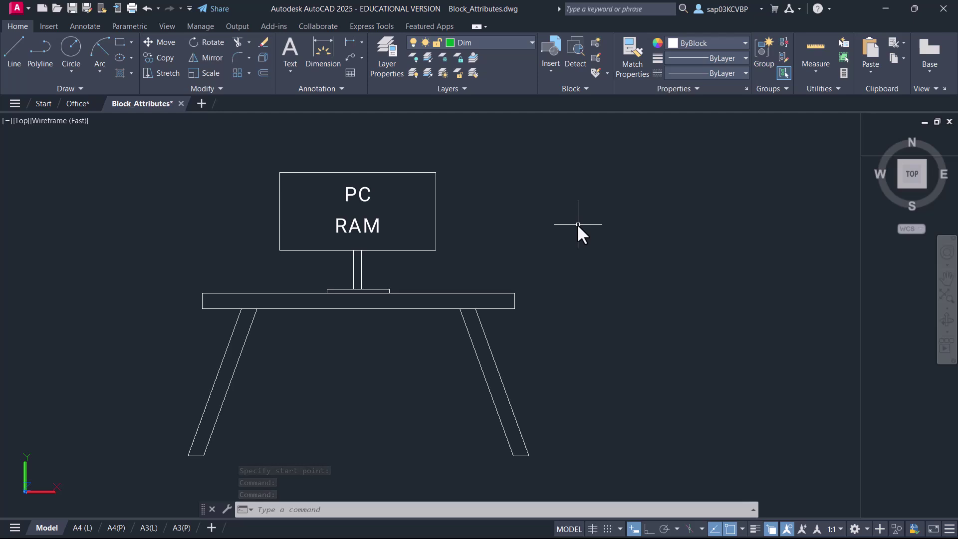
Start a third attribute definition with tag TABLE, prompt ENTER TABLE SIZE and default value 3' X 2'
text(ATTDEF)
key(Return)
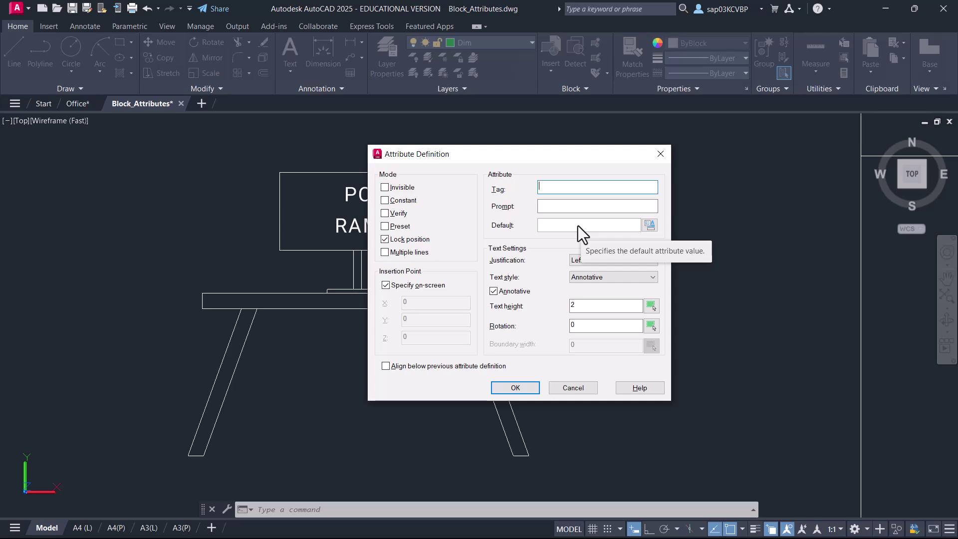
text(TABLE)
text(EN)
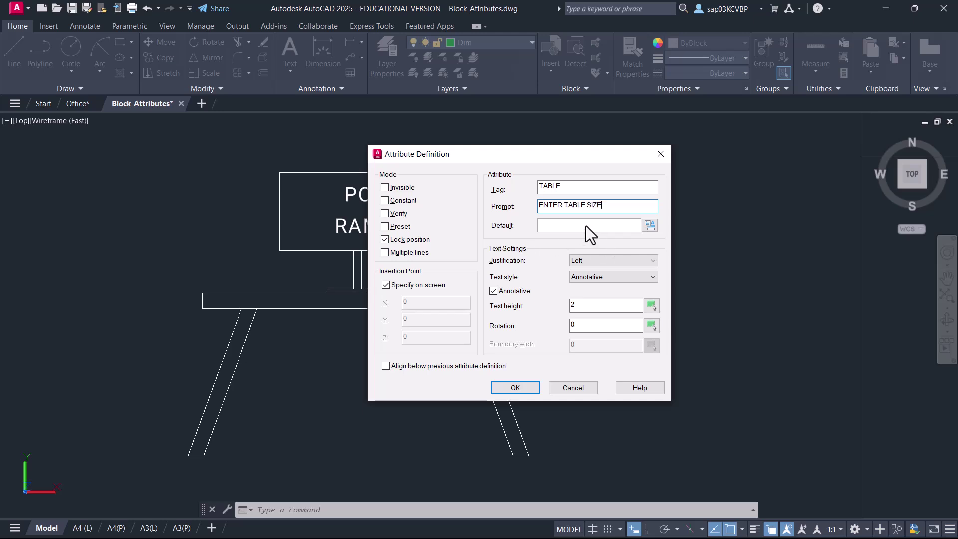
text(3' X 2)
Place the TABLE attribute with Middle center justification below the tabletop's midpoint, between the desk legs, and save the drawing
click(611, 260)
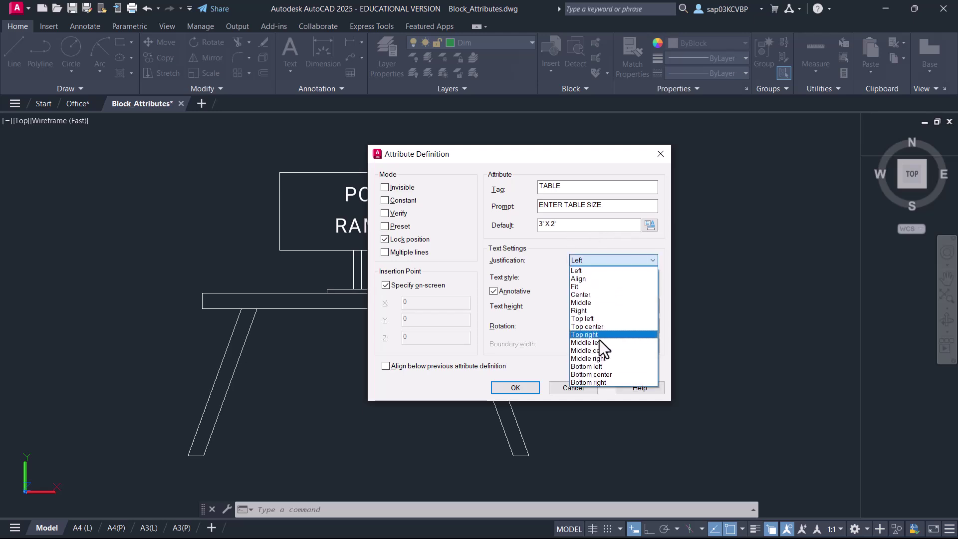
click(609, 350)
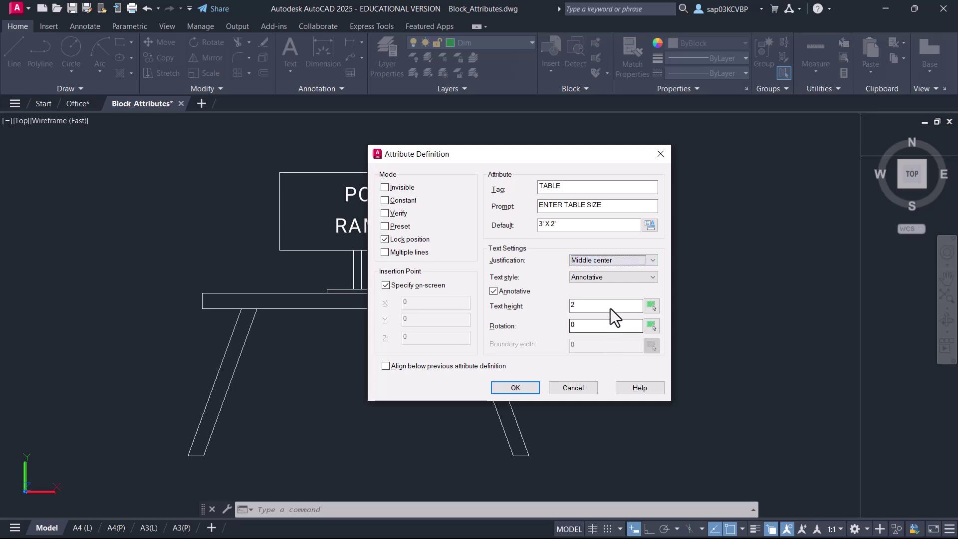
click(516, 388)
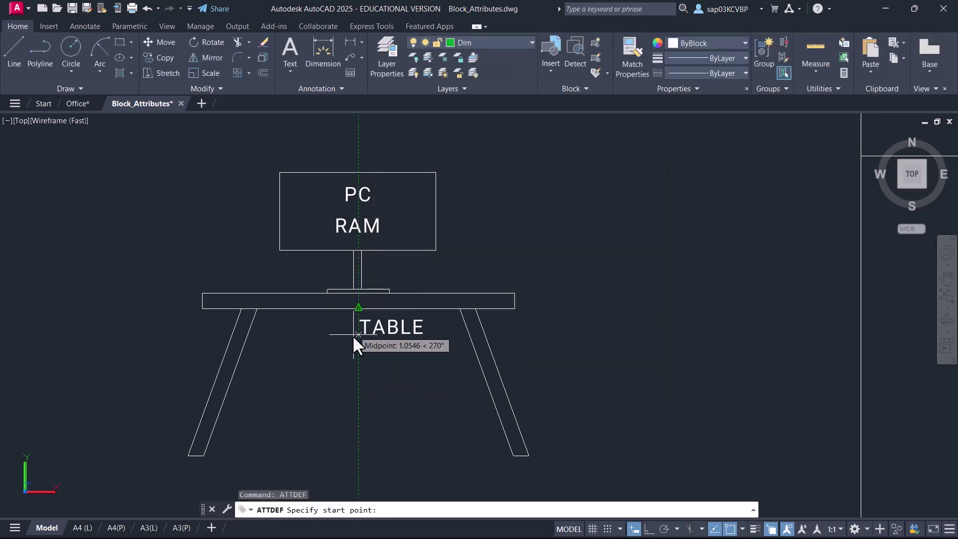
click(358, 358)
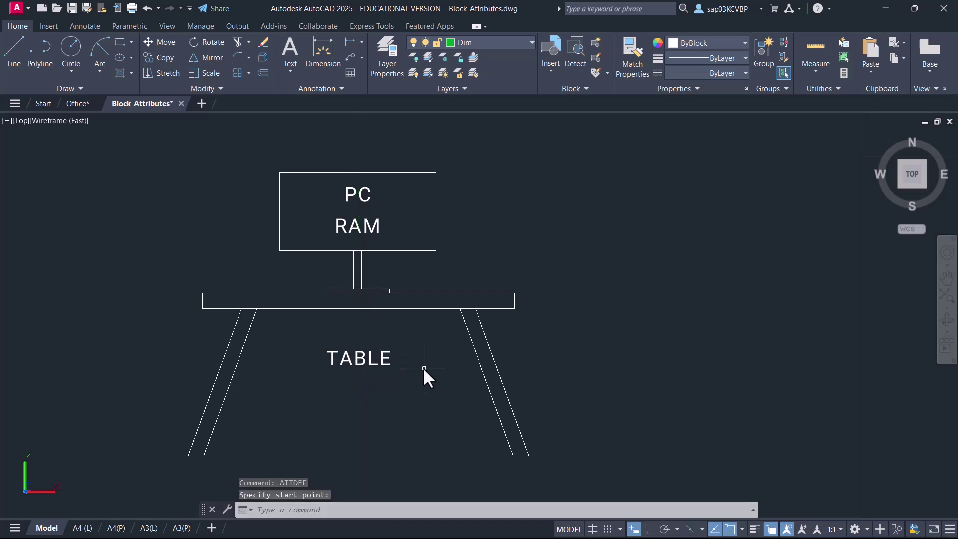
scroll(423, 369, down, 2)
scroll(432, 372, down, 2)
middle_drag(432, 373, 352, 358)
scroll(354, 325, up, 2)
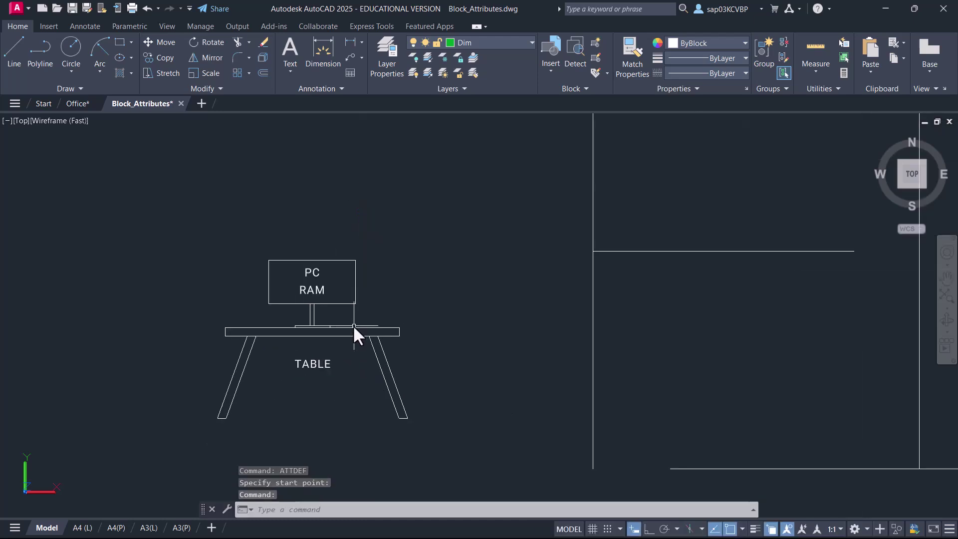
key(ctrl+s)
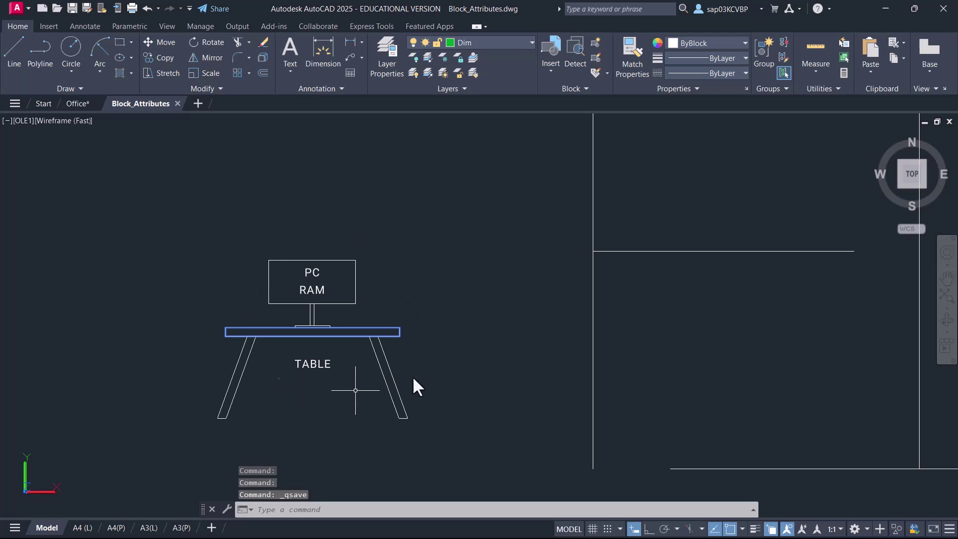
Start a block definition named PC with the description BLOCK CONTAIN PC INFORMATIONA WITH TABLE SIZE
text(B)
key(Return)
text(PC)
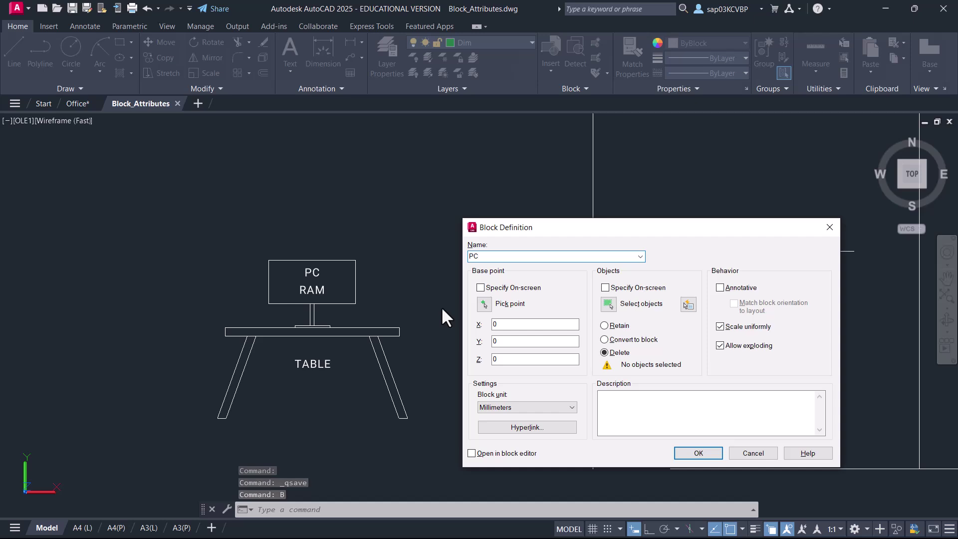
click(624, 403)
text(A)
key(BackSpace)
key(BackSpace)
key(BackSpace)
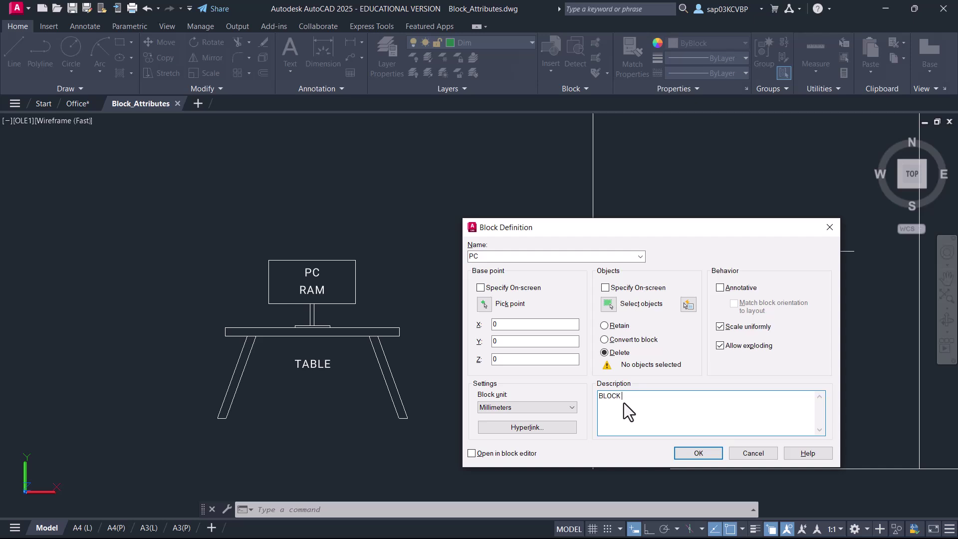
text(BLOCK CONTAIN PC INFORMATIONA WITH TABLE)
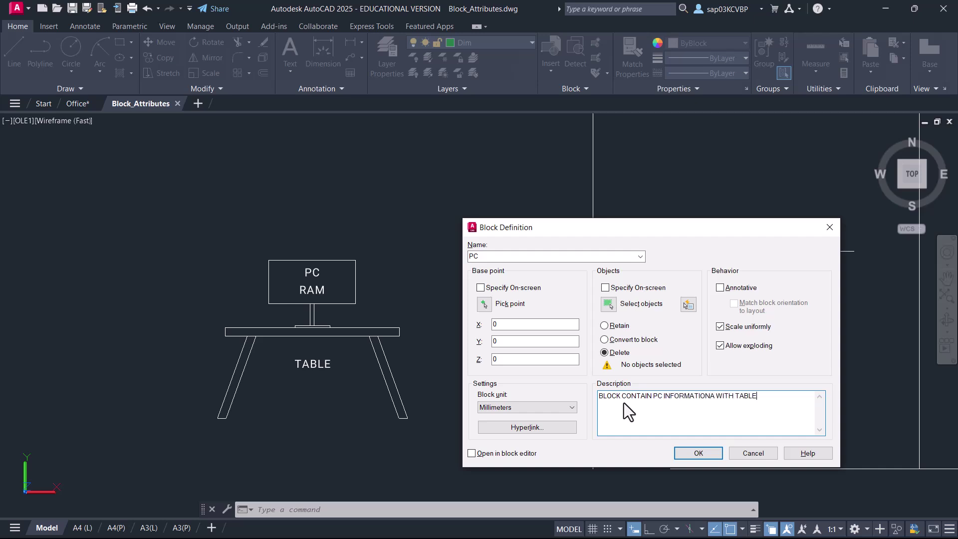
text( SIZE)
Set the block's base point at the midpoint of the monitor stand's bottom edge, where it meets the tabletop
click(490, 305)
scroll(314, 334, up, 3)
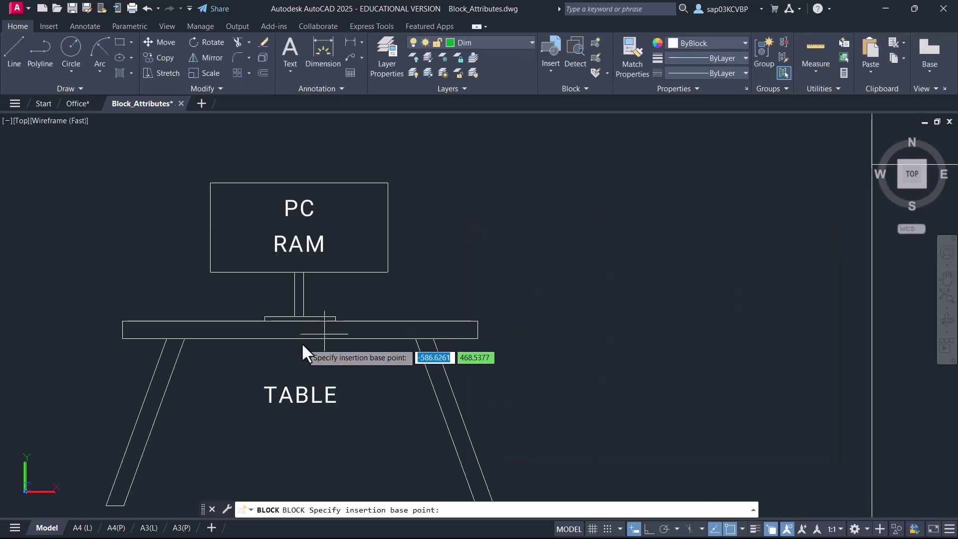
scroll(300, 325, up, 3)
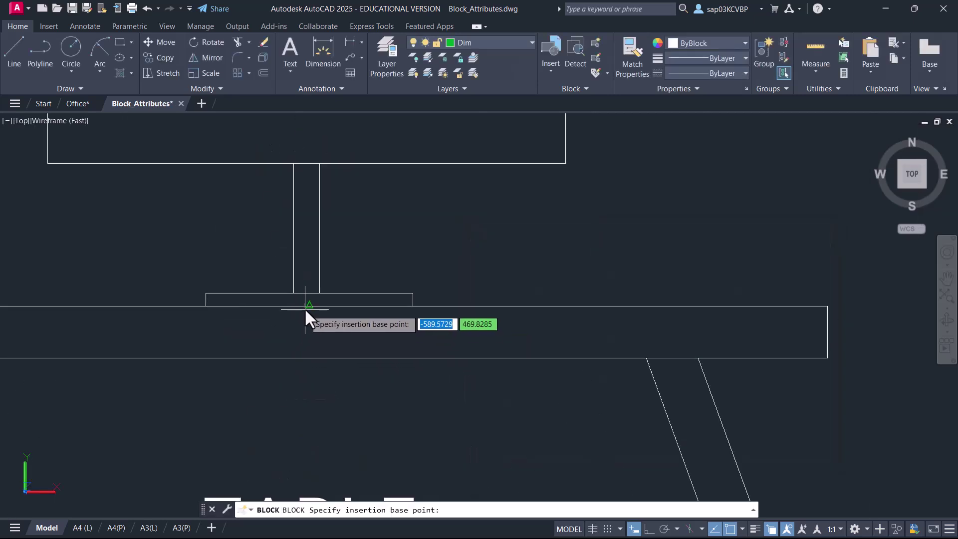
click(306, 310)
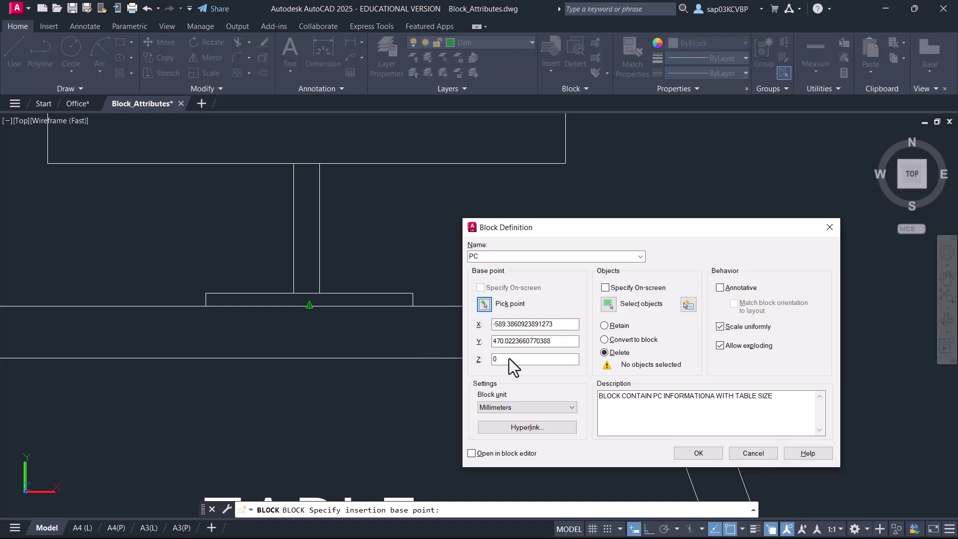
Include the whole desk-and-monitor drawing with its attribute texts, create the block with the Delete option, and save the drawing
click(609, 307)
scroll(339, 324, down, 3)
click(457, 420)
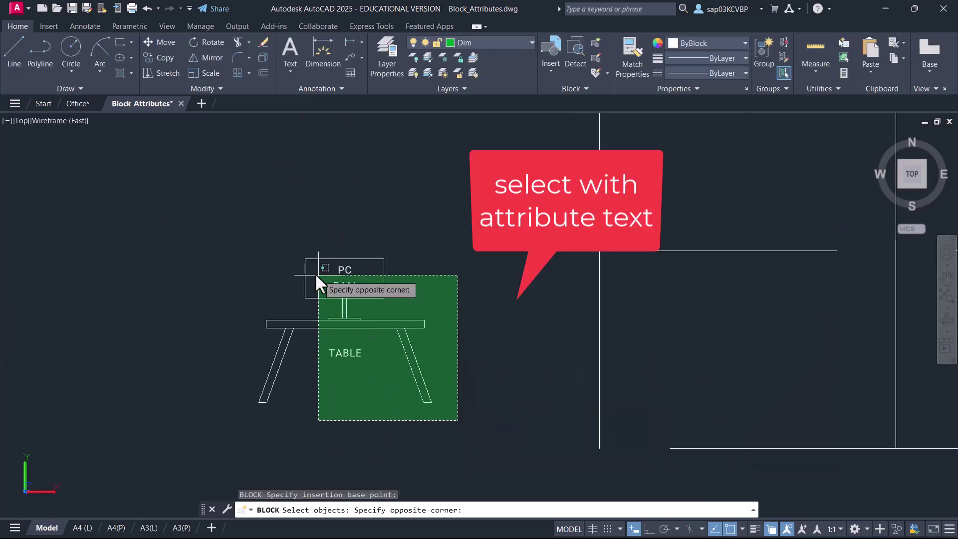
click(240, 239)
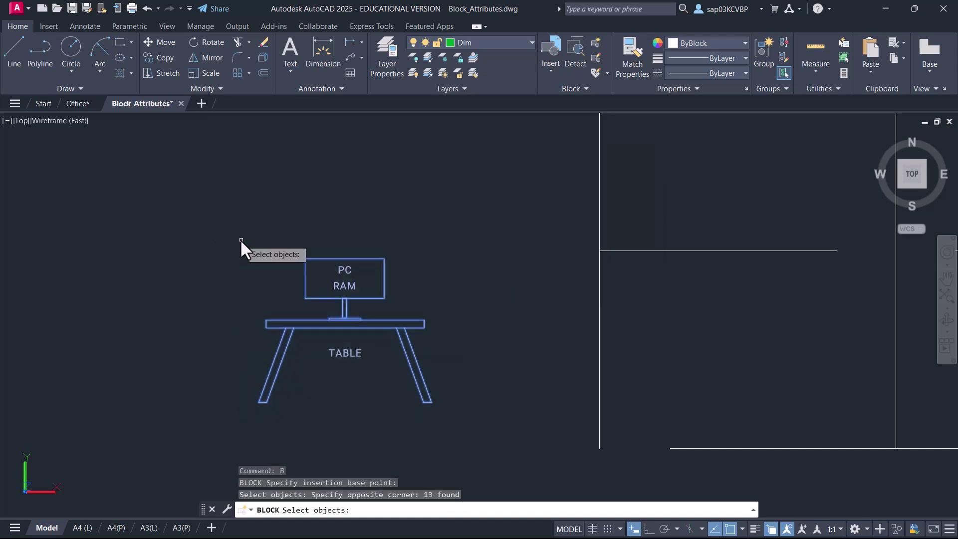
key(Return)
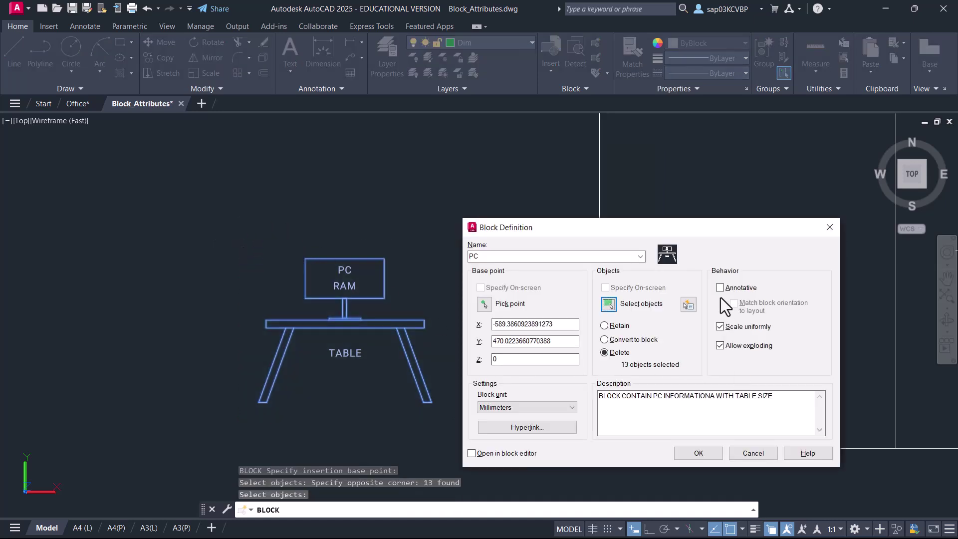
drag(649, 227, 528, 187)
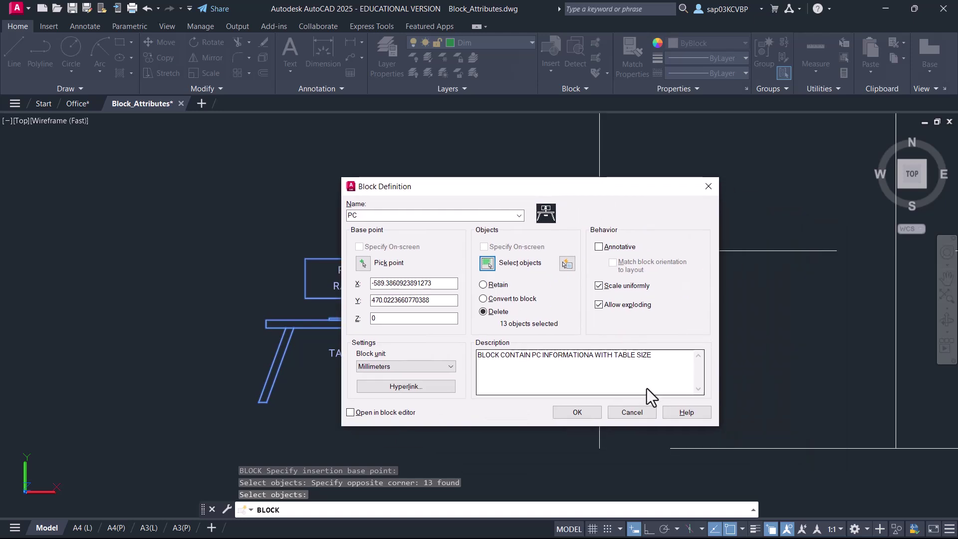
click(588, 415)
scroll(530, 364, down, 4)
middle_drag(454, 319, 321, 316)
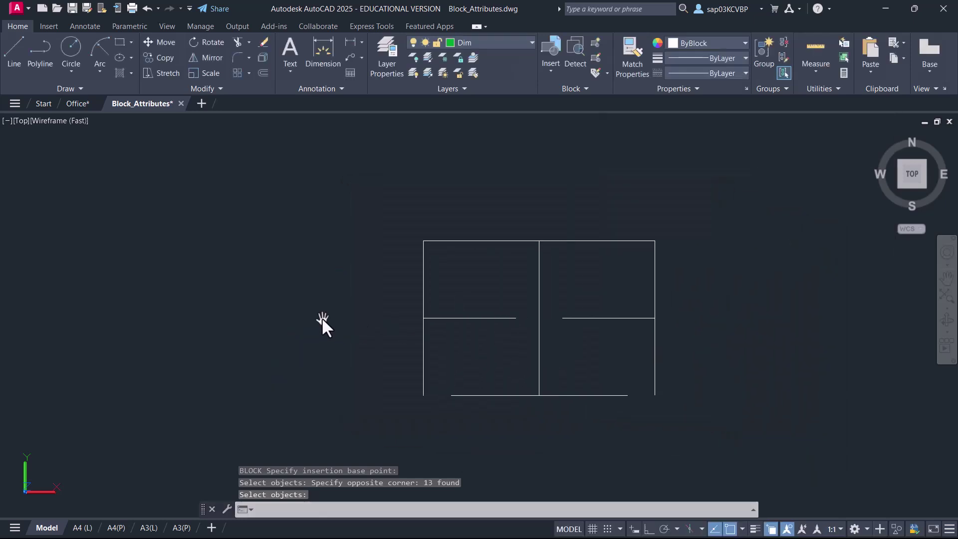
scroll(507, 355, up, 4)
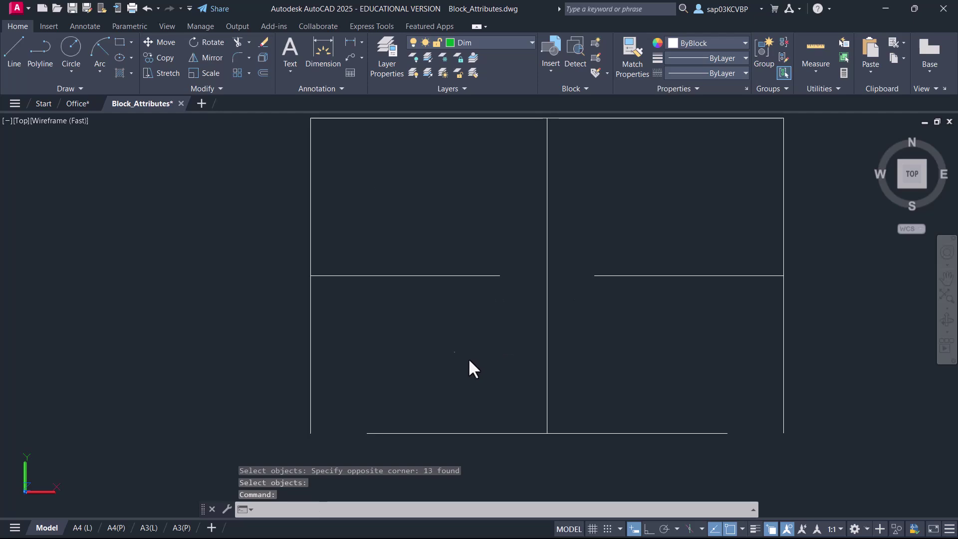
key(ctrl+s)
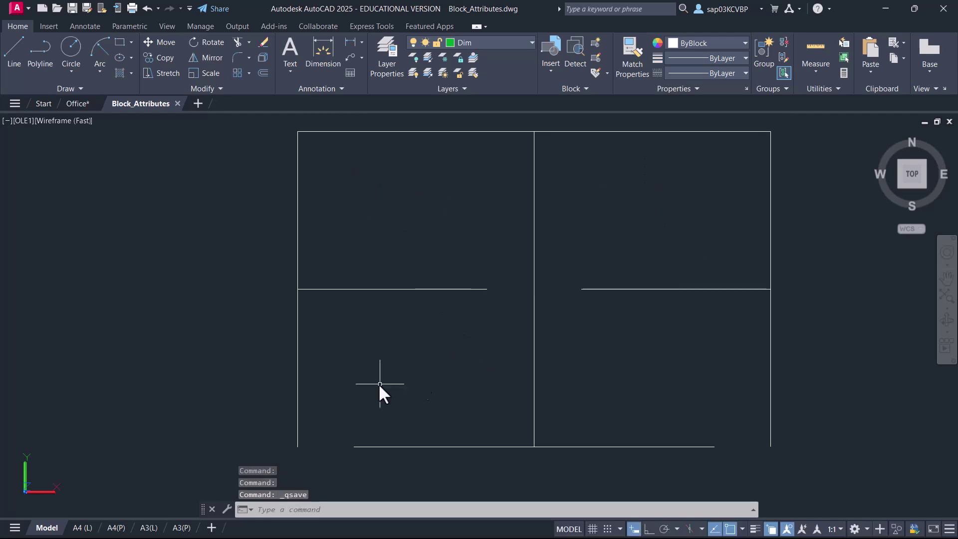
Insert the PC block in the upper-left room at rotation 0, accepting the default attribute values HP, 16 GB and 3' X 2'
middle_drag(440, 349, 349, 353)
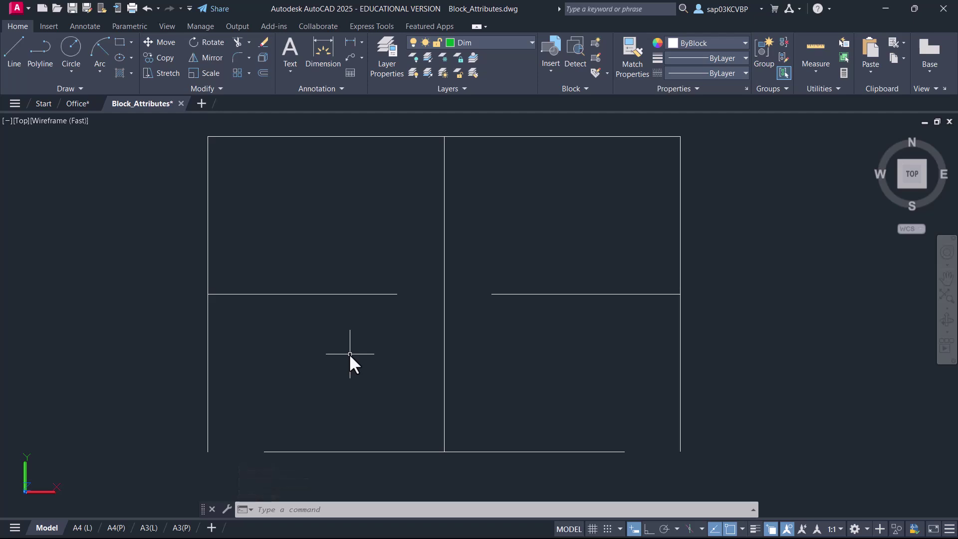
text(i)
key(Return)
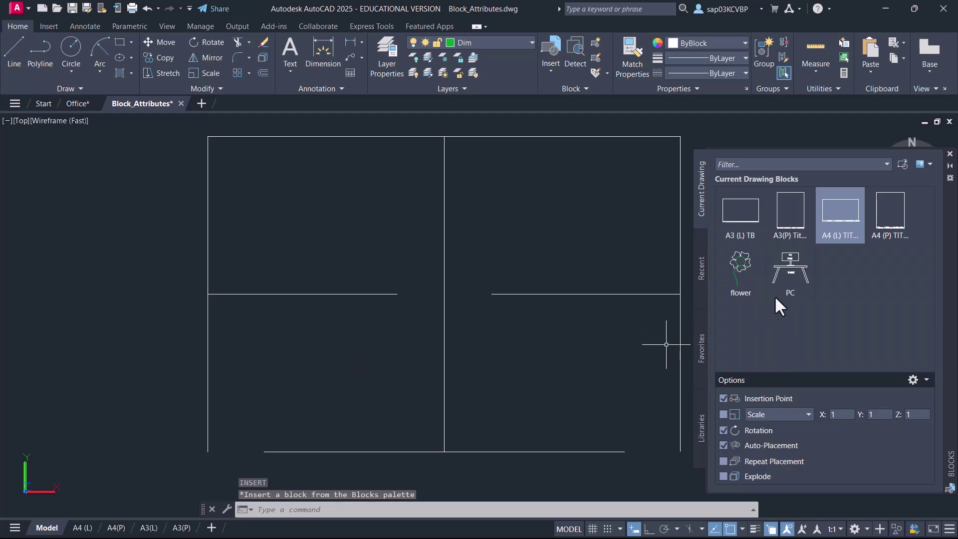
click(785, 288)
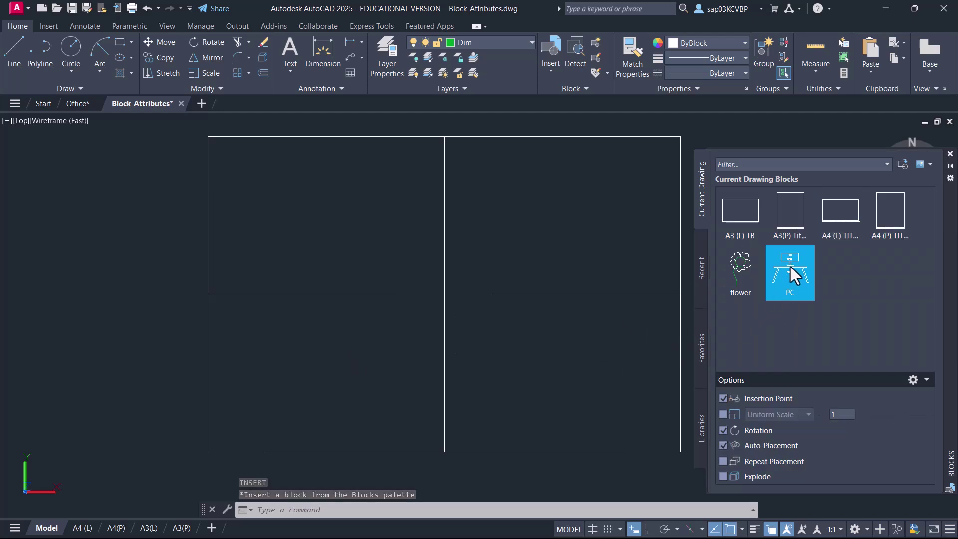
right_click(790, 266)
click(813, 275)
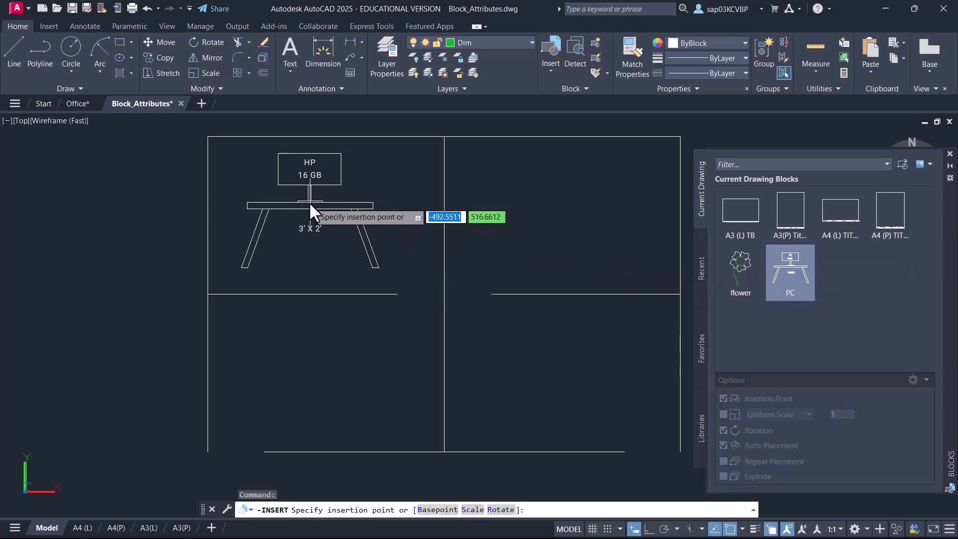
click(303, 203)
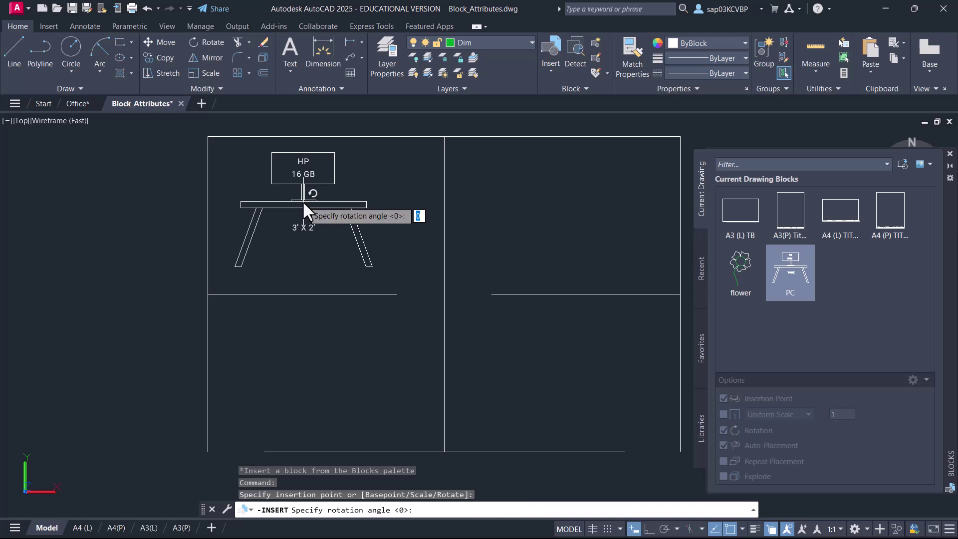
key(Return)
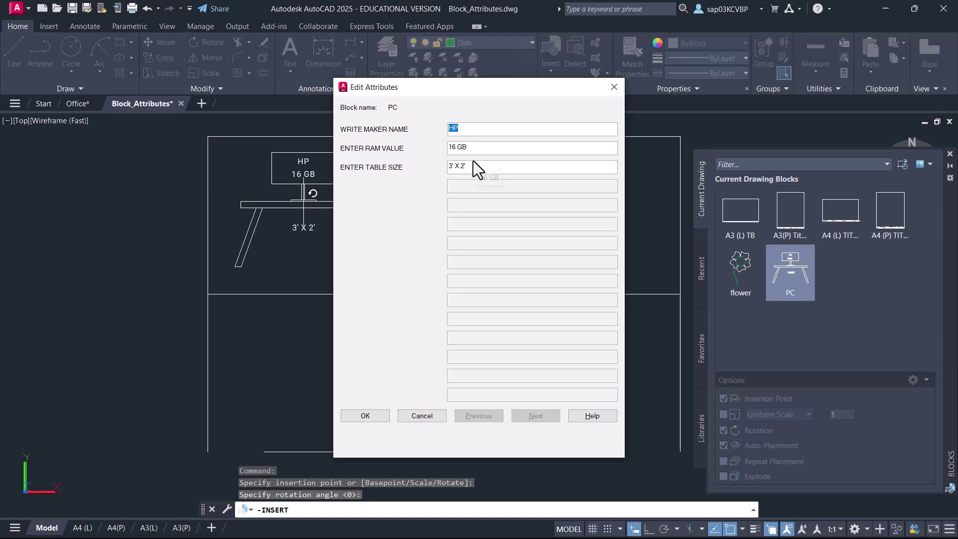
click(375, 418)
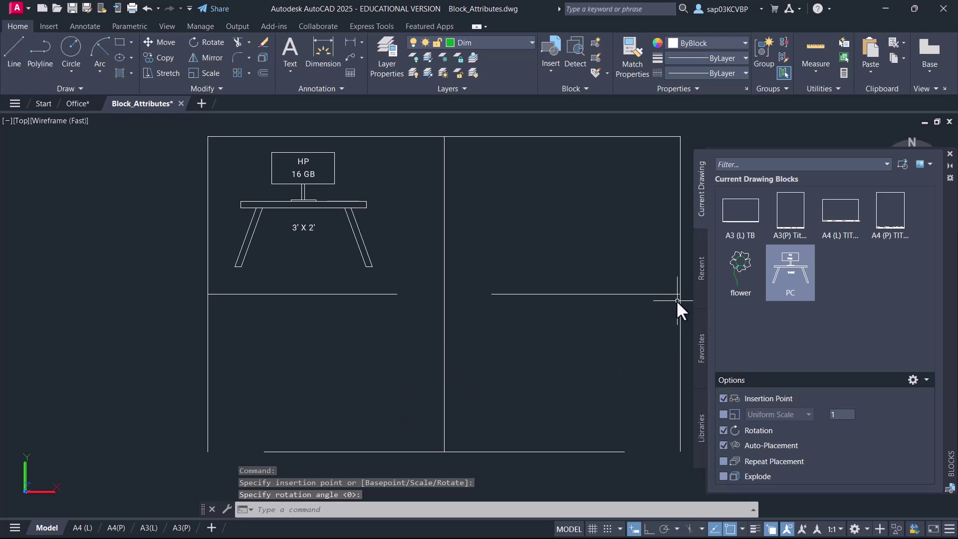
Insert a second PC block in the upper-right room at rotation 0 with the RAM value set to 32 GB
right_click(790, 269)
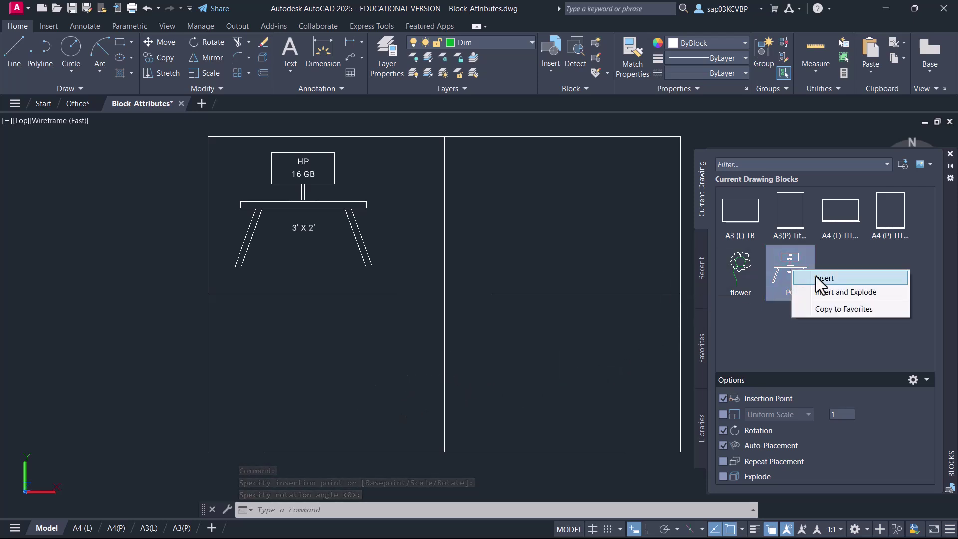
click(818, 279)
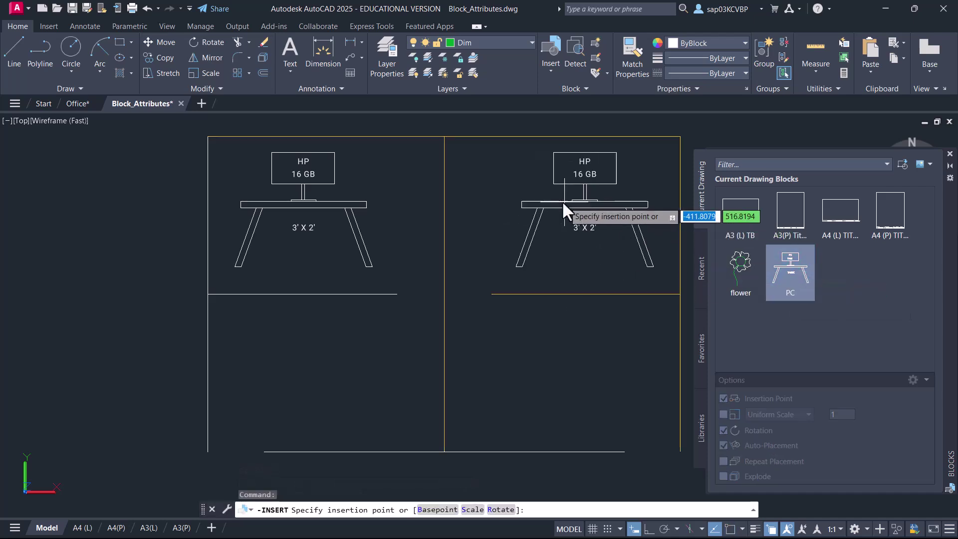
scroll(560, 208, up, 4)
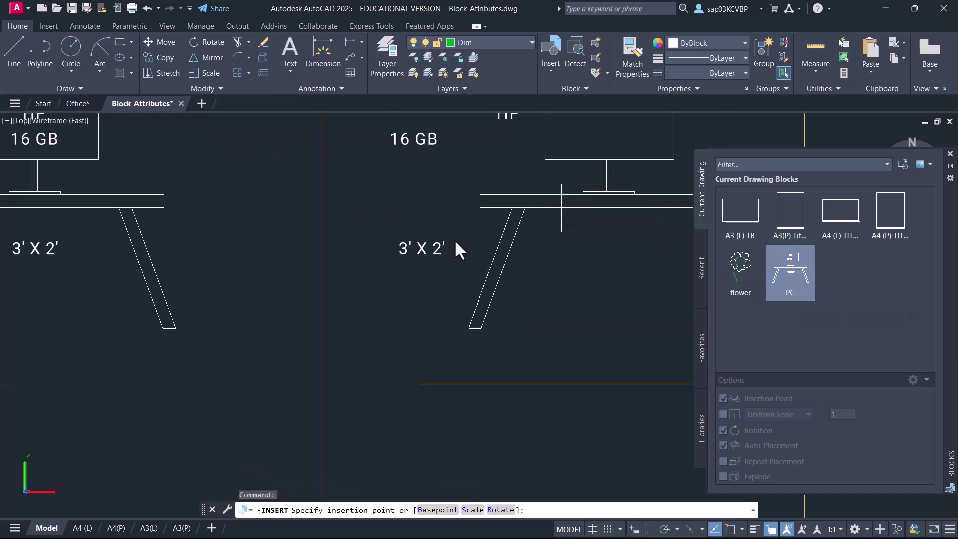
scroll(462, 244, down, 5)
click(438, 253)
key(Return)
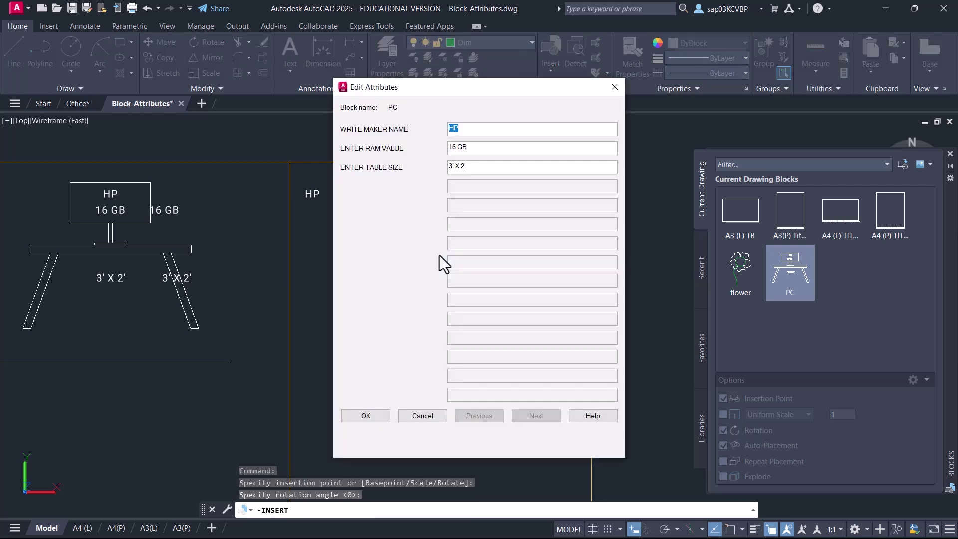
click(455, 148)
click(383, 416)
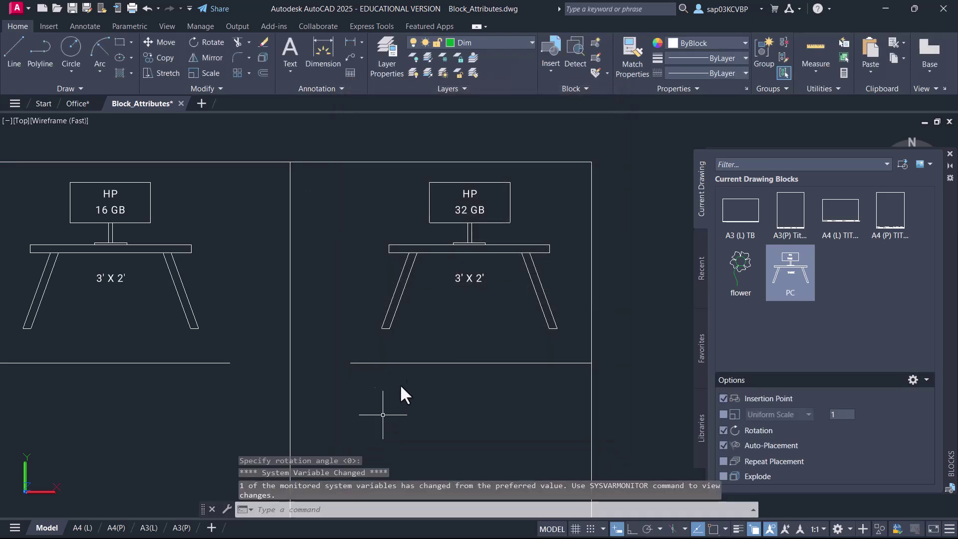
Enable the on-screen scale prompt and place a third PC block in the lower-left room at scale 0.8 and rotation 0
scroll(438, 328, down, 2)
scroll(424, 350, down, 2)
scroll(342, 369, up, 1)
middle_drag(342, 370, 352, 328)
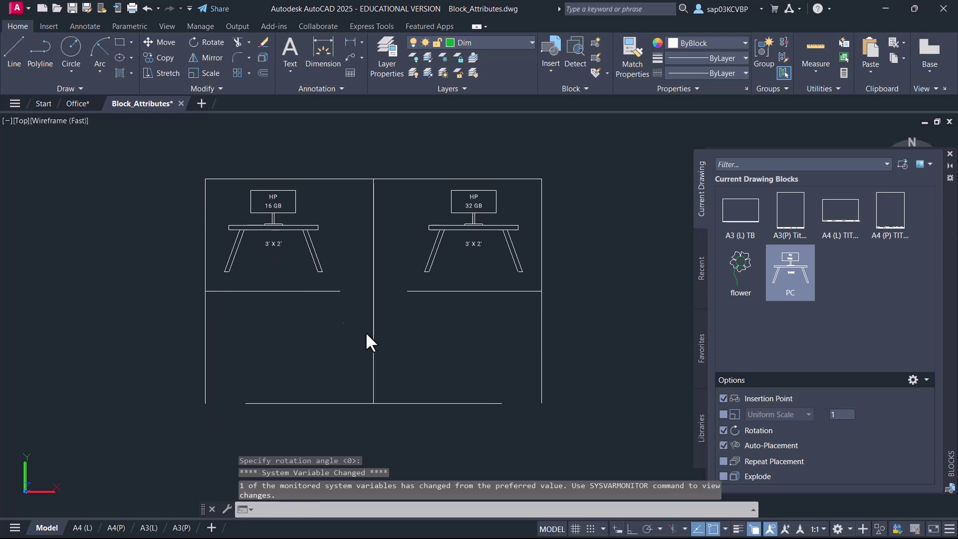
click(723, 430)
click(722, 415)
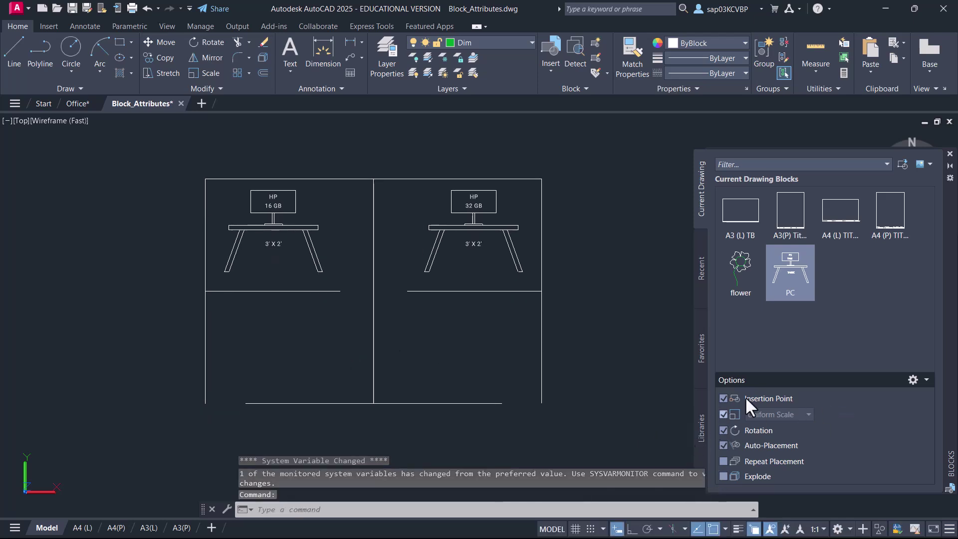
right_click(791, 274)
click(812, 279)
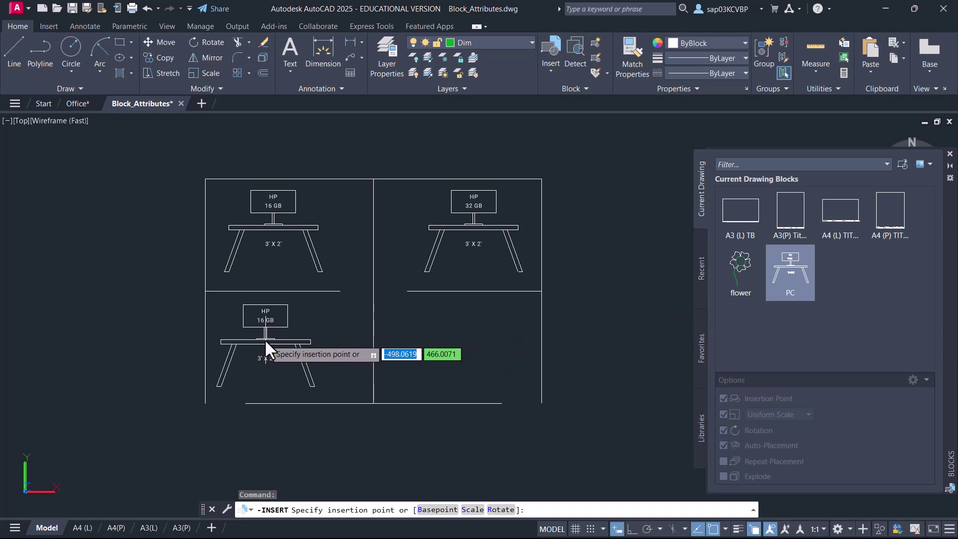
click(265, 342)
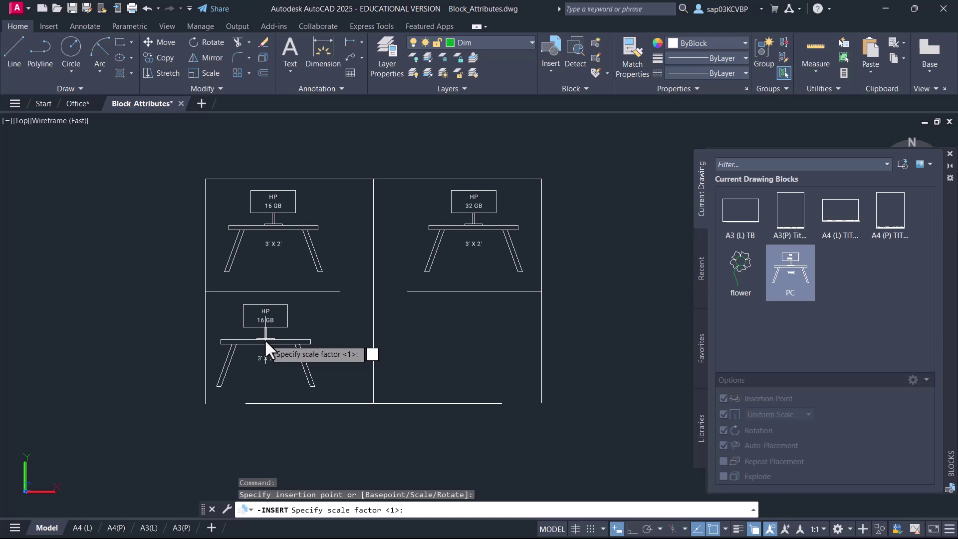
text(0.8)
key(Return)
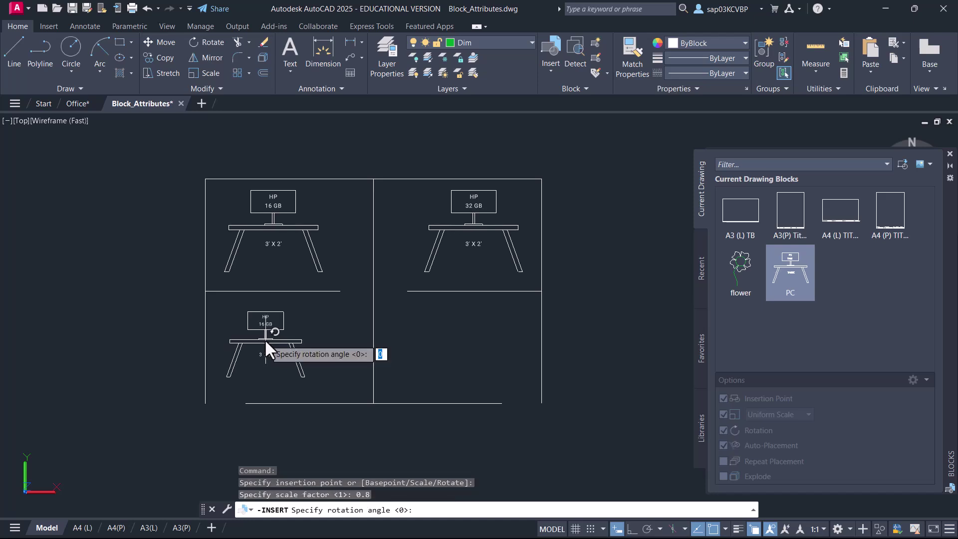
key(Return)
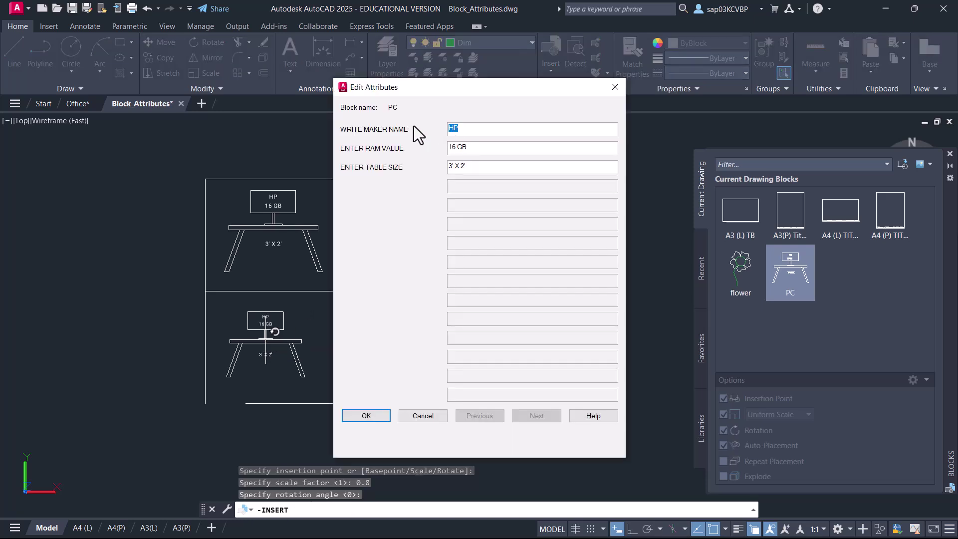
Set the third block's maker name to LENEVO, keeping the default RAM value and table size
text(LENOVO)
key(BackSpace)
key(BackSpace)
key(BackSpace)
text(EVO)
key(Tab)
click(377, 419)
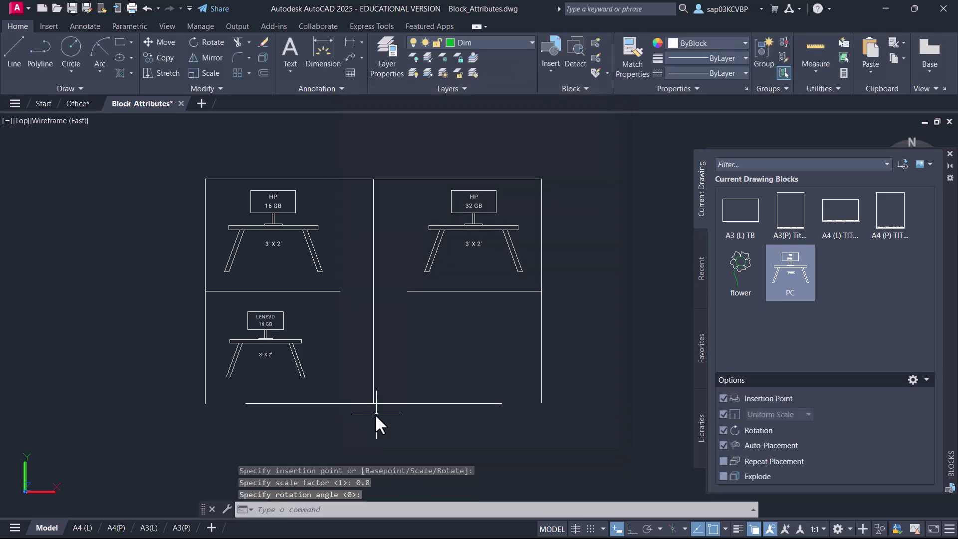
Scale the LENEVO PC block in the lower-left room by 0.8 about a point beneath its table
scroll(331, 351, up, 3)
scroll(314, 356, down, 2)
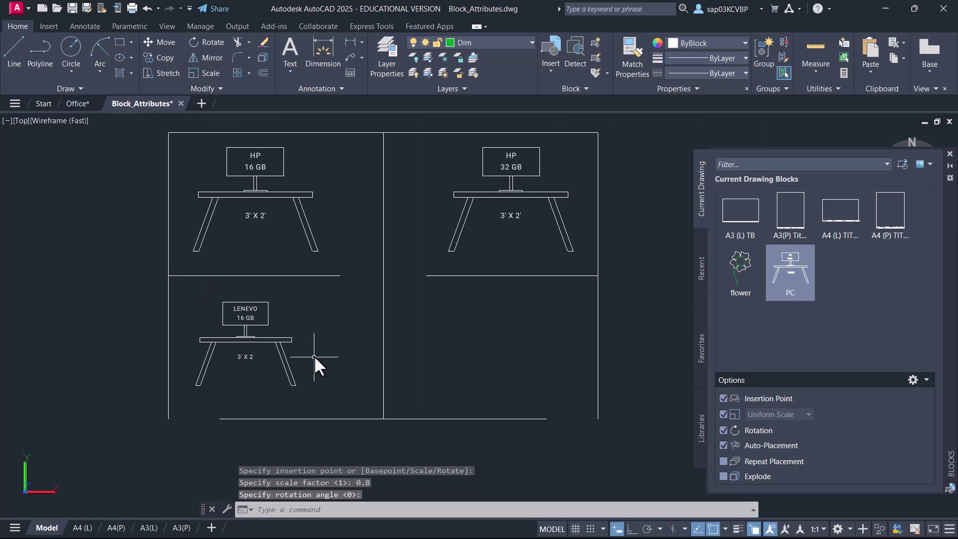
click(316, 345)
click(278, 381)
text(sc)
key(Return)
click(256, 386)
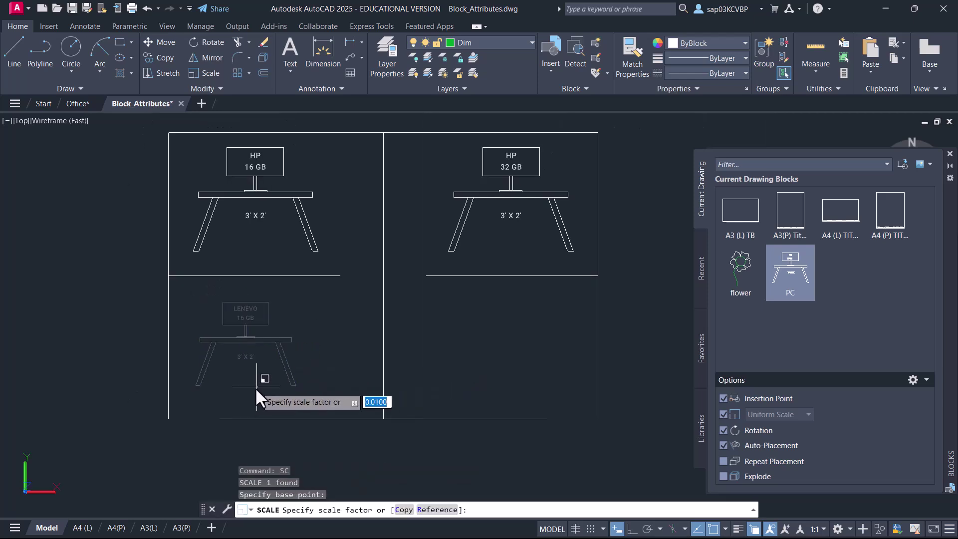
text(0.8)
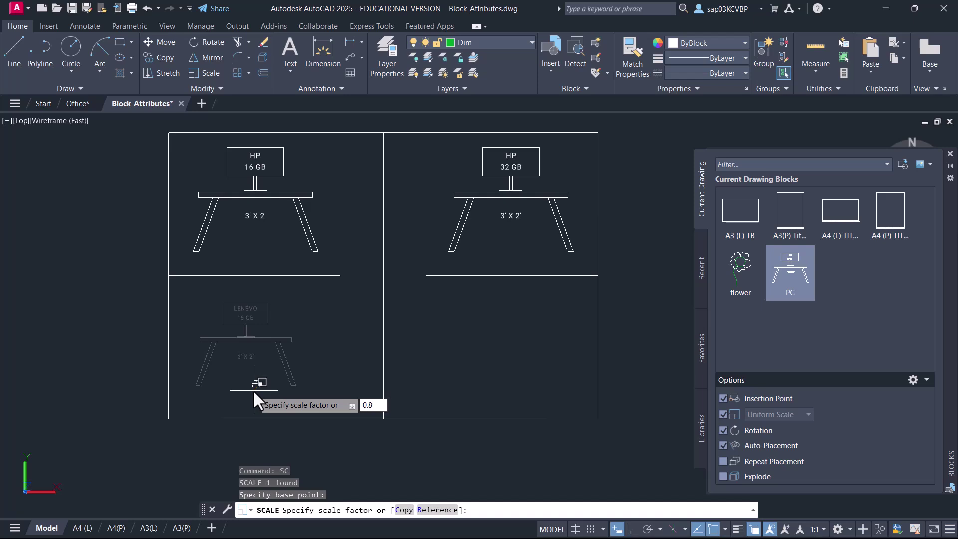
key(Return)
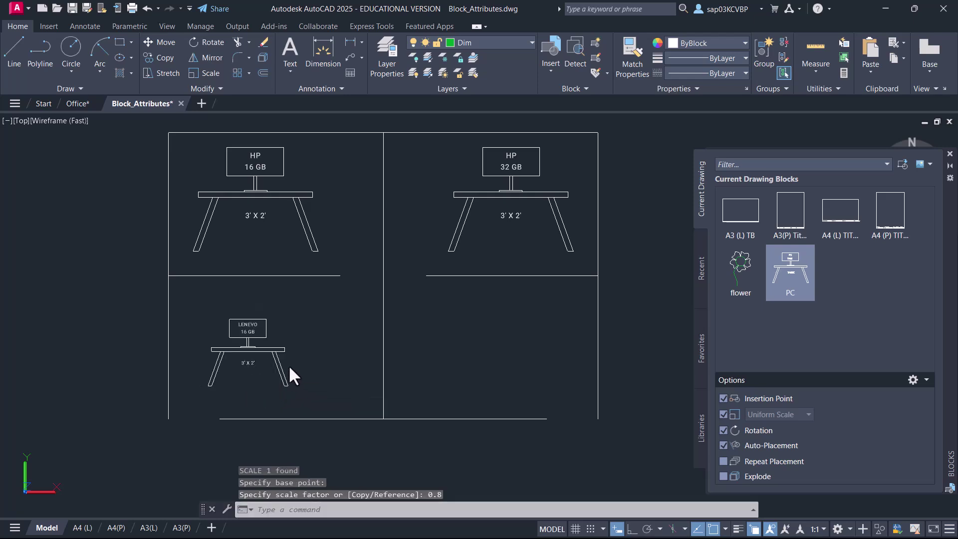
Move the LENEVO block slightly up and toward the left wall of its room
text(m)
key(Return)
click(294, 355)
click(264, 374)
key(Return)
click(257, 386)
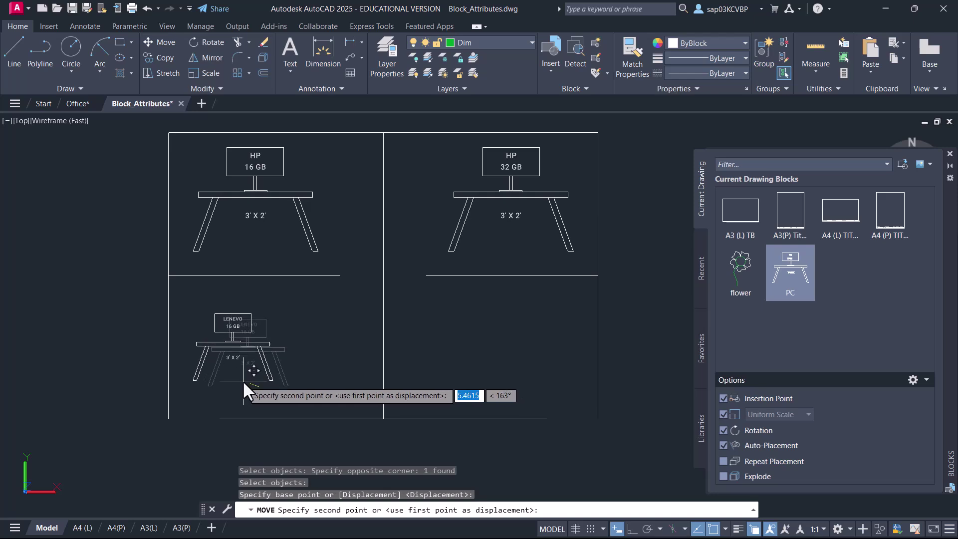
click(243, 381)
Insert a PC block to the right of the LENEVO block at scale 0.6 and rotation 0
right_click(790, 273)
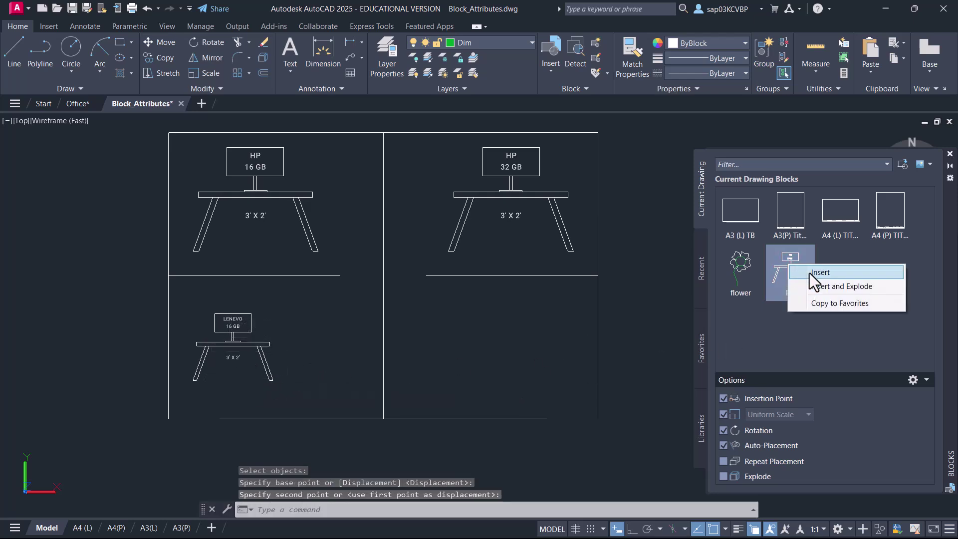
click(809, 273)
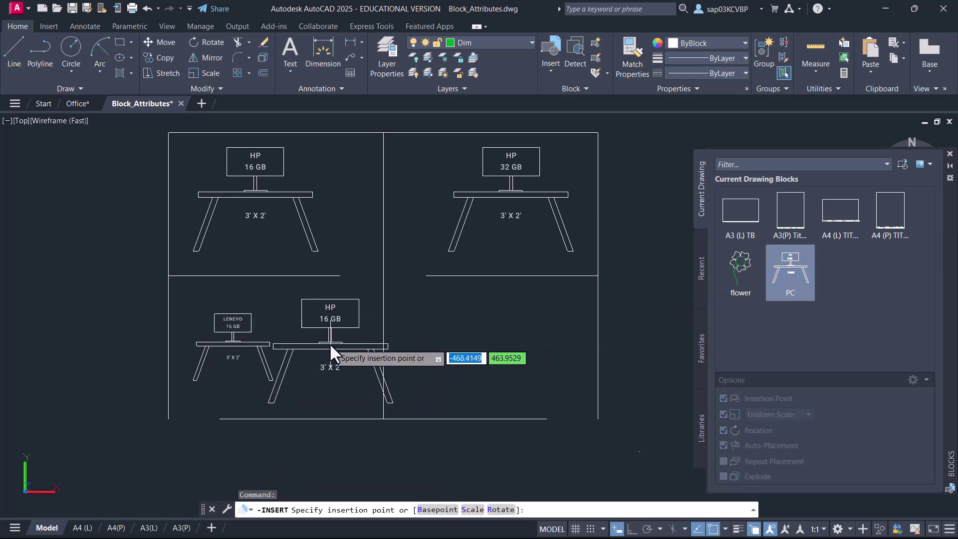
scroll(329, 343, up, 3)
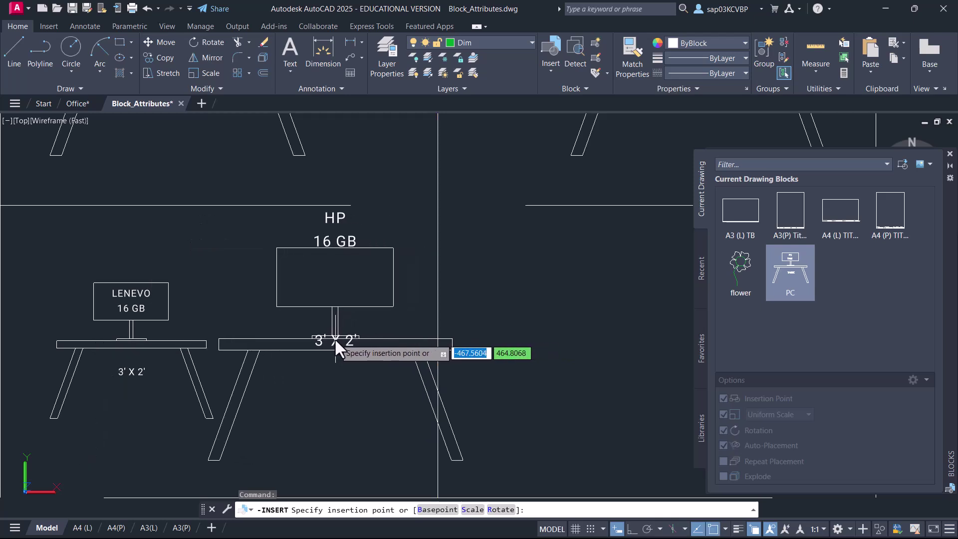
click(335, 341)
text(0.6)
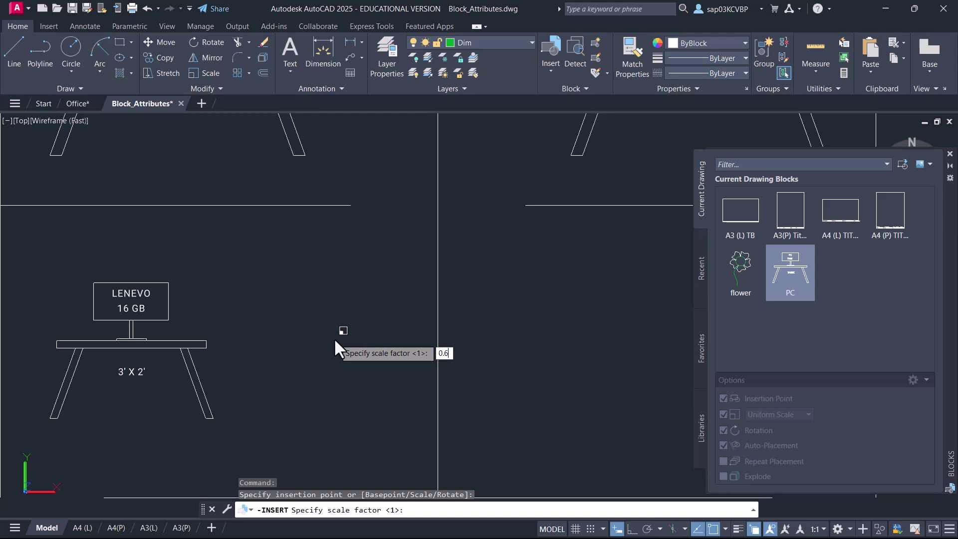
key(Return)
key(Return)
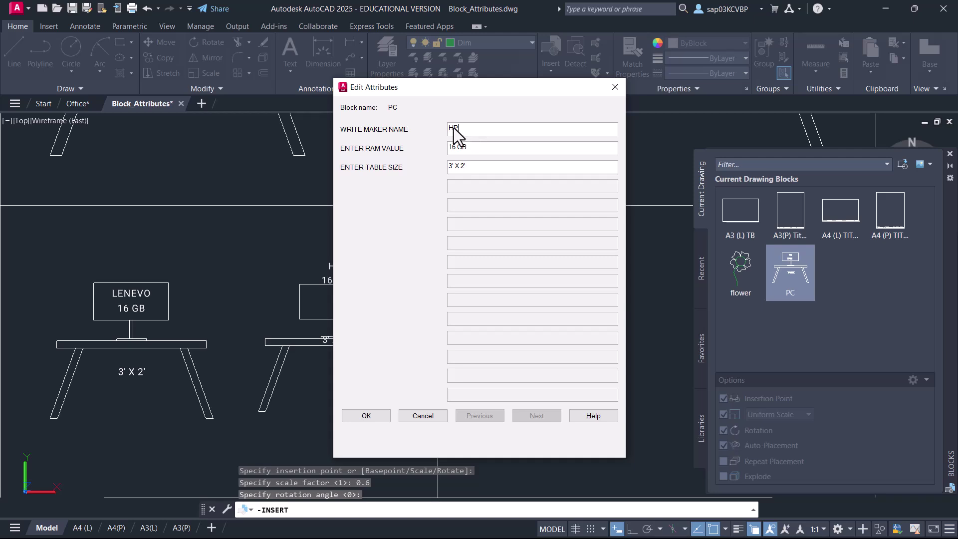
Set the new block's maker name to BENQ and its table size to 4' X 3', keeping 16 GB RAM
drag(456, 147, 426, 126)
text(BE)
text(NQ)
text(3)
click(370, 418)
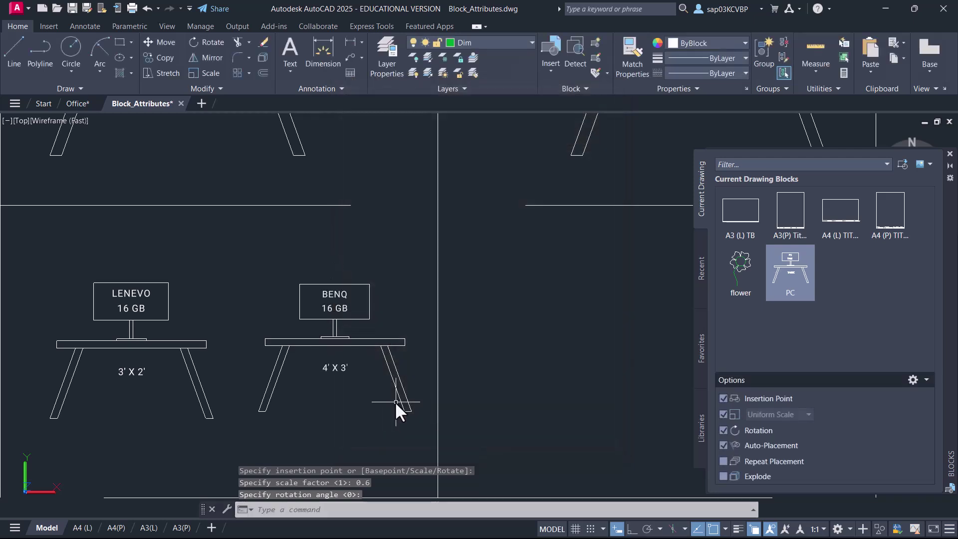
Examine the maker, RAM and table size values shown on the placed PC blocks
scroll(357, 337, down, 5)
scroll(314, 237, up, 3)
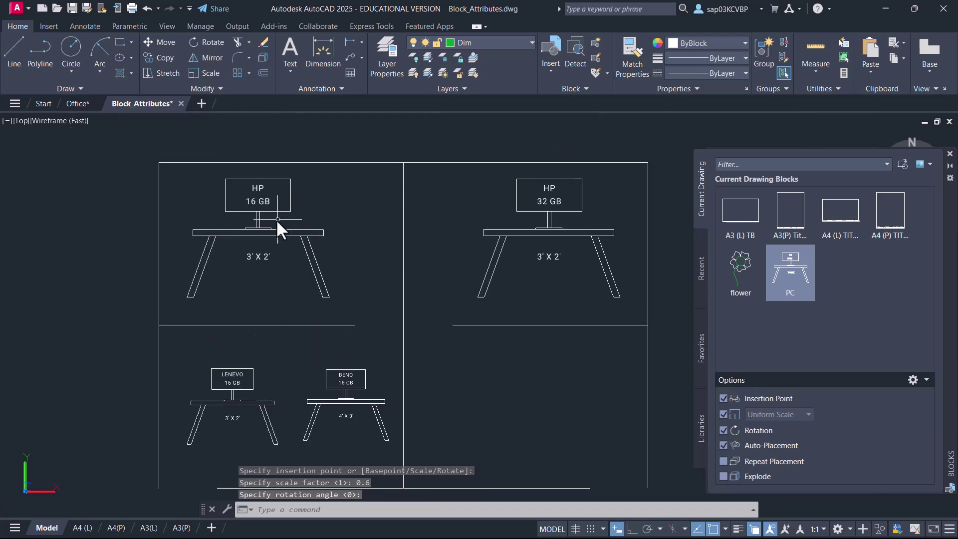
middle_drag(309, 313, 309, 280)
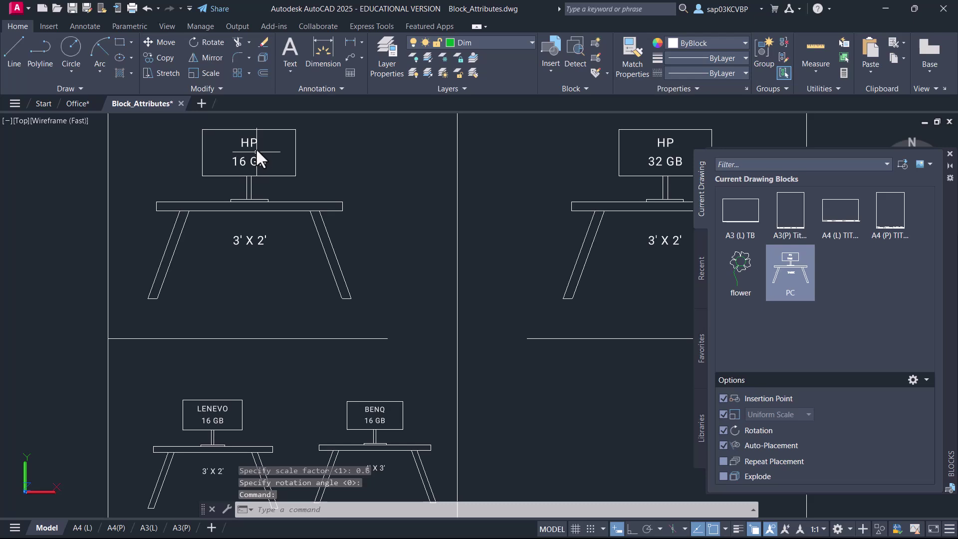
key(Escape)
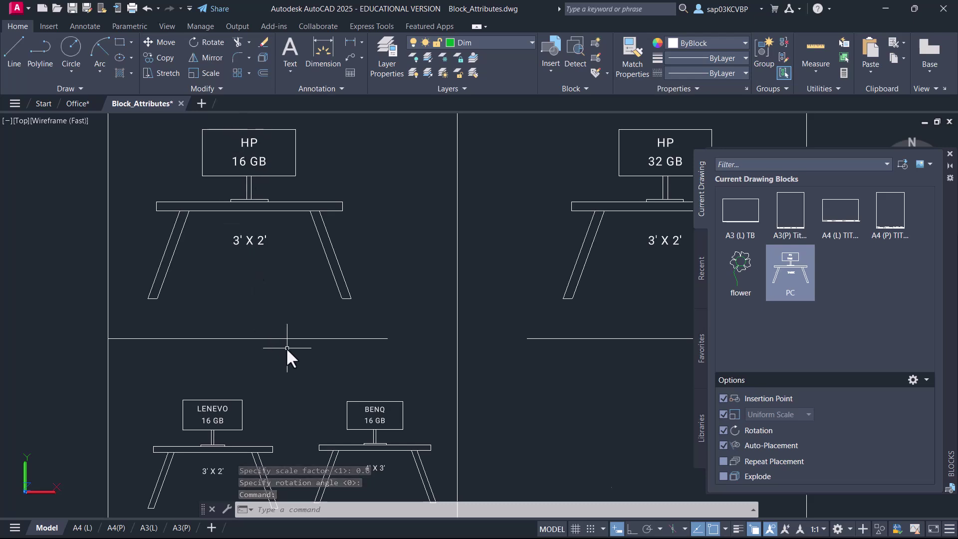
scroll(279, 354, down, 2)
scroll(265, 310, up, 1)
key(F12)
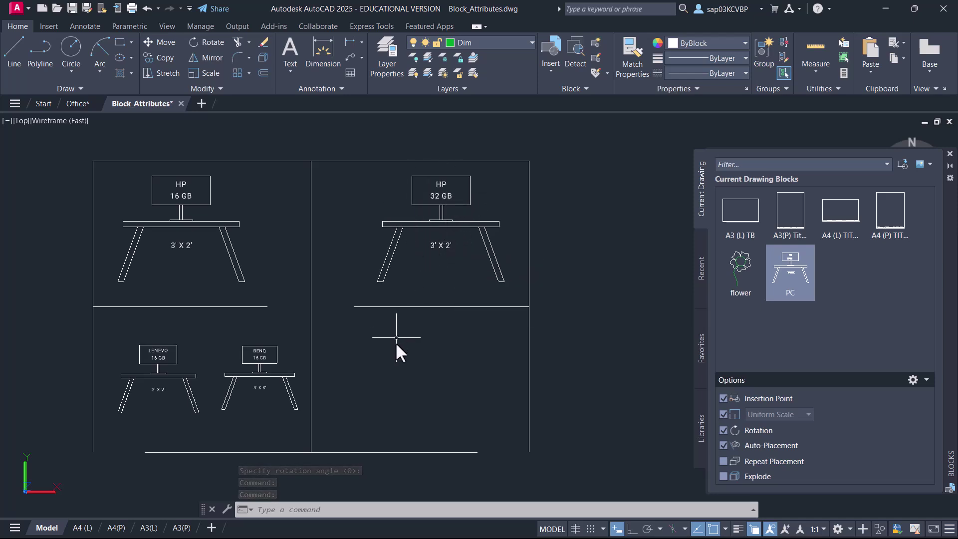
middle_drag(393, 354, 361, 328)
key(Escape)
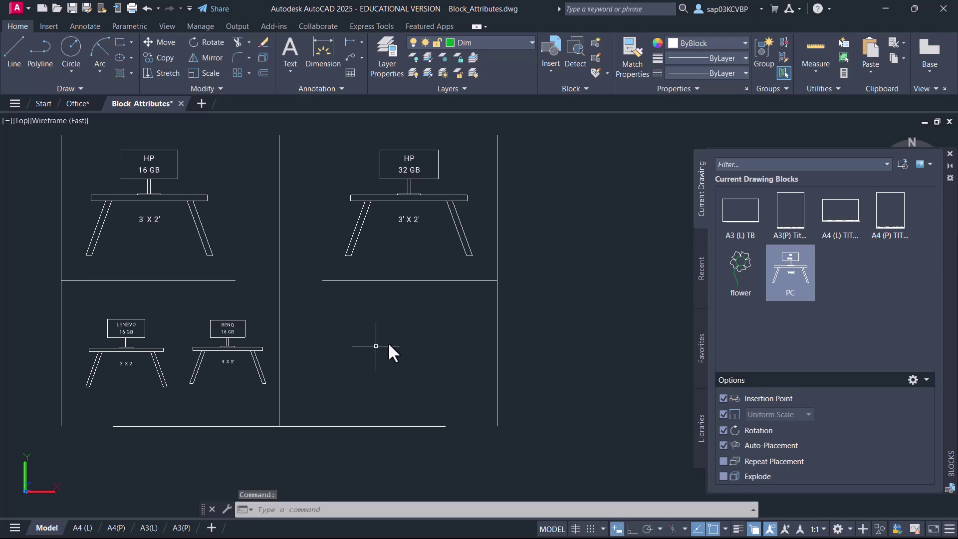
Insert a PC block in the left half of the lower-right room at scale 0.5 and rotation 0
right_click(781, 270)
click(806, 277)
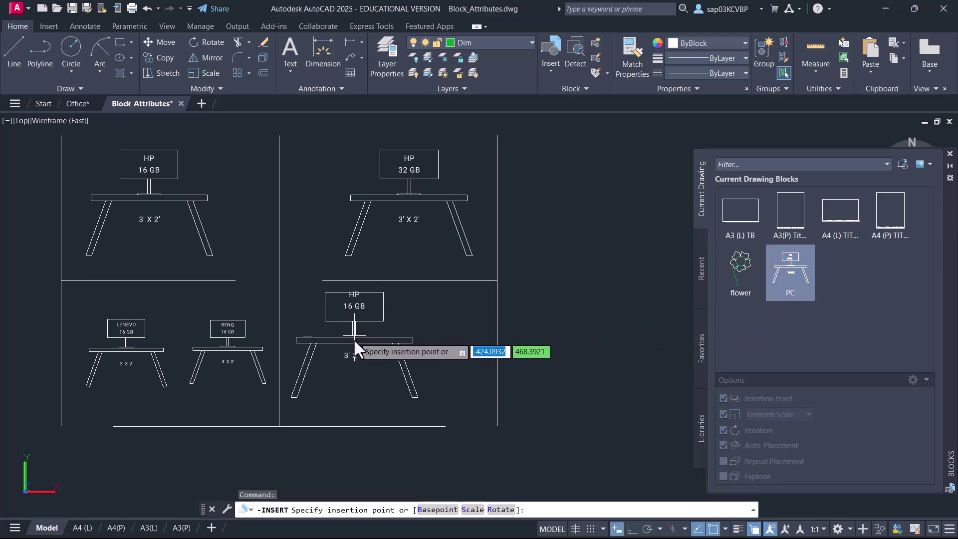
click(354, 343)
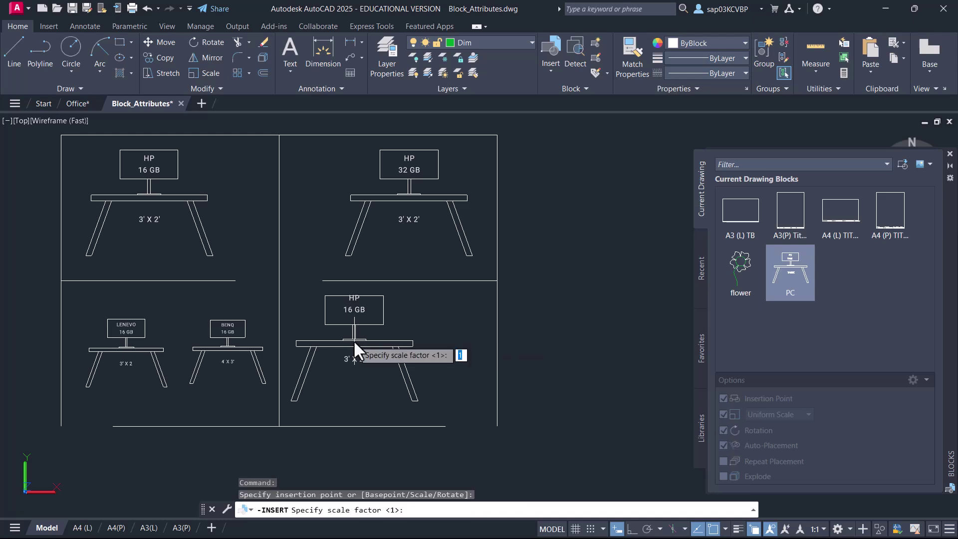
text(0.5)
key(Return)
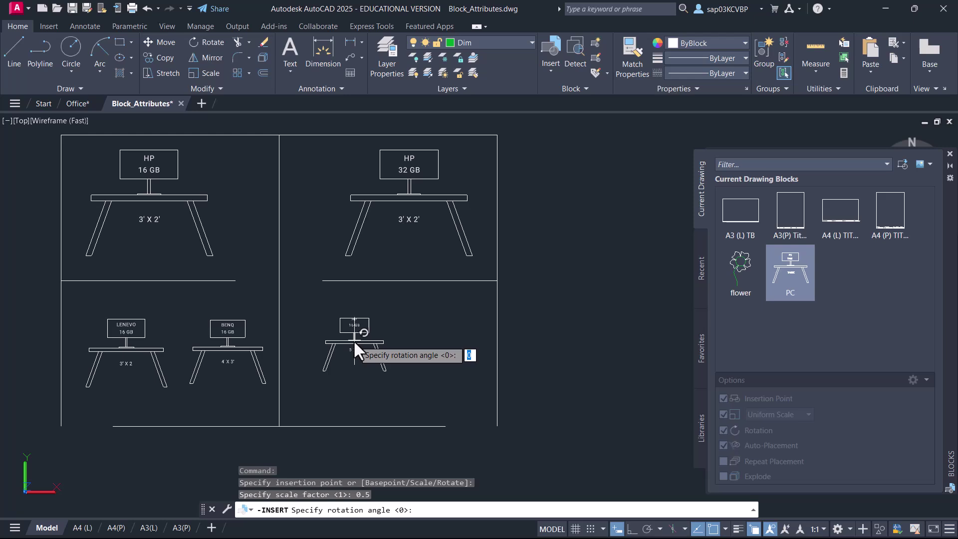
key(Return)
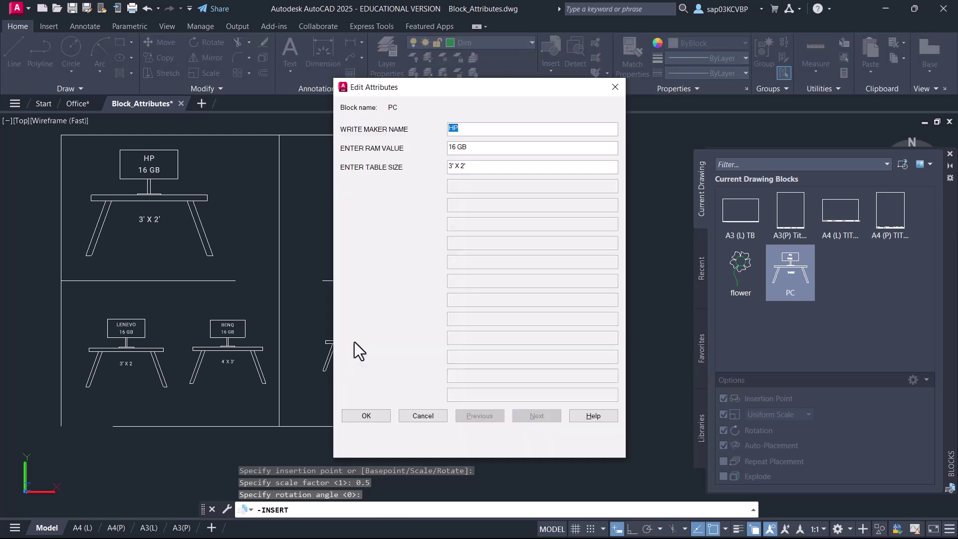
Set this block's RAM value to 32 GB and its table size to 4' X 3', keeping the maker name HP
drag(455, 148, 444, 149)
text(32)
drag(451, 169, 445, 166)
click(372, 420)
Insert another PC block in the right half of the lower-right room at scale 0.5 and rotation -90
scroll(428, 341, up, 2)
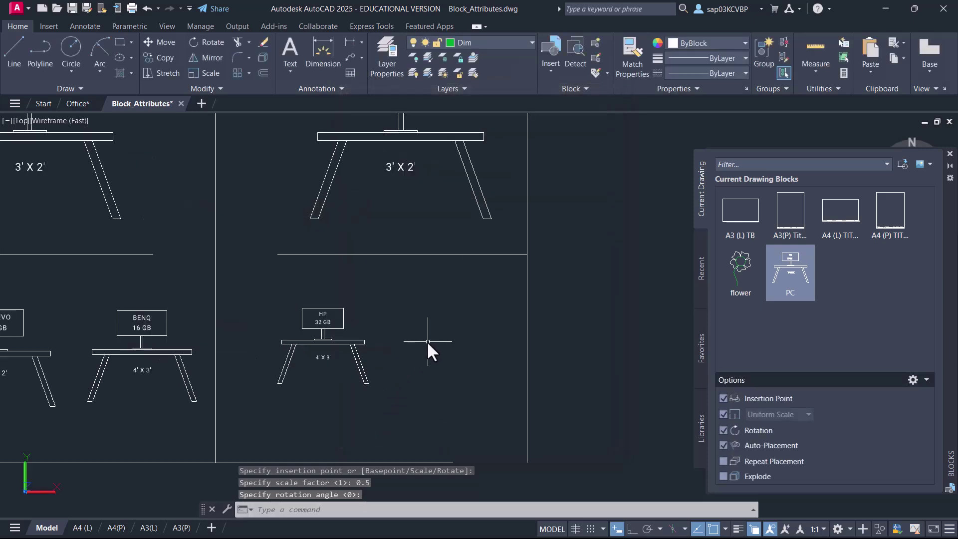
scroll(428, 349, up, 2)
right_click(788, 265)
click(815, 274)
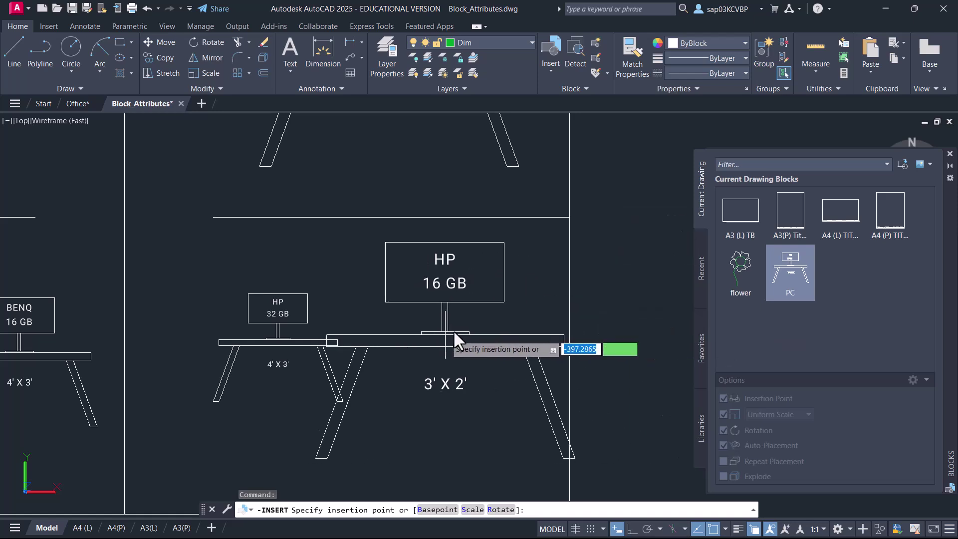
click(464, 335)
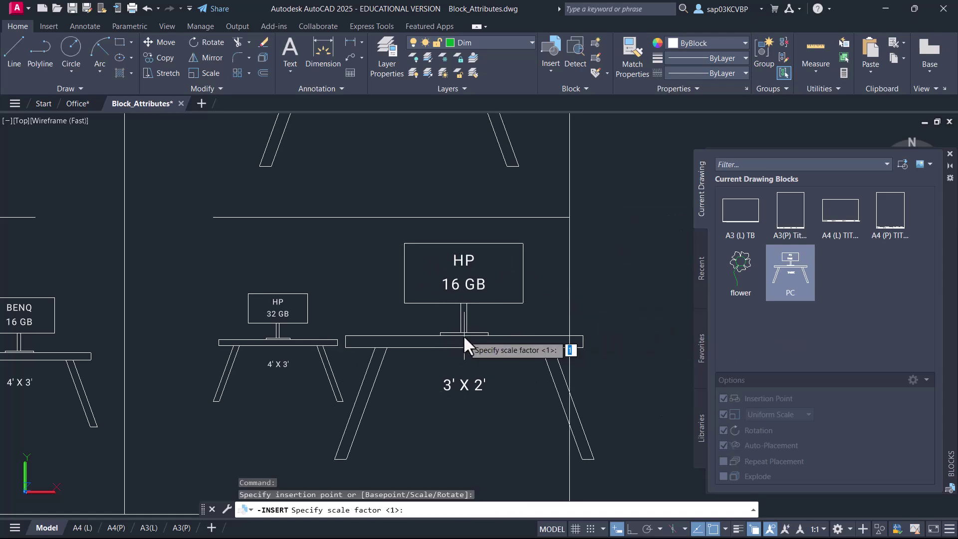
text(0.5)
key(Return)
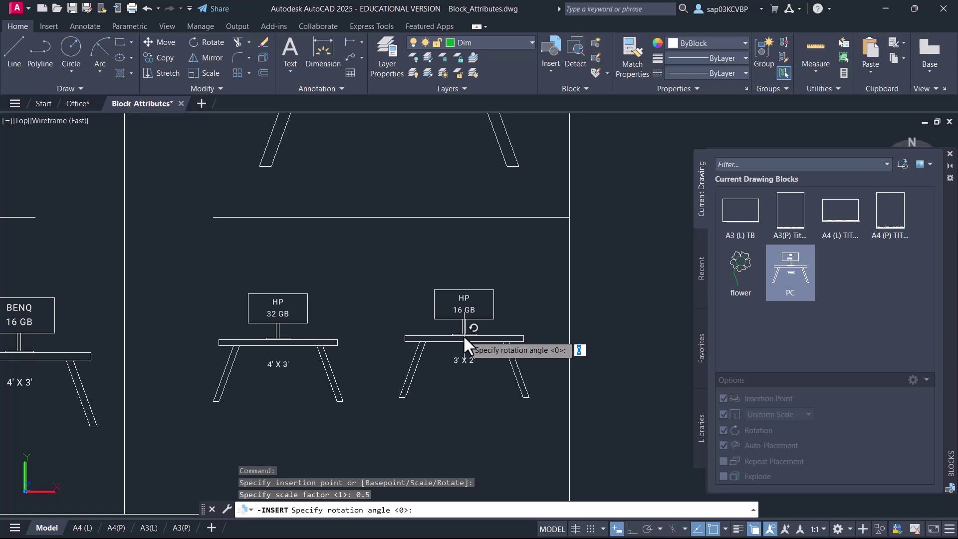
text(-90)
key(Return)
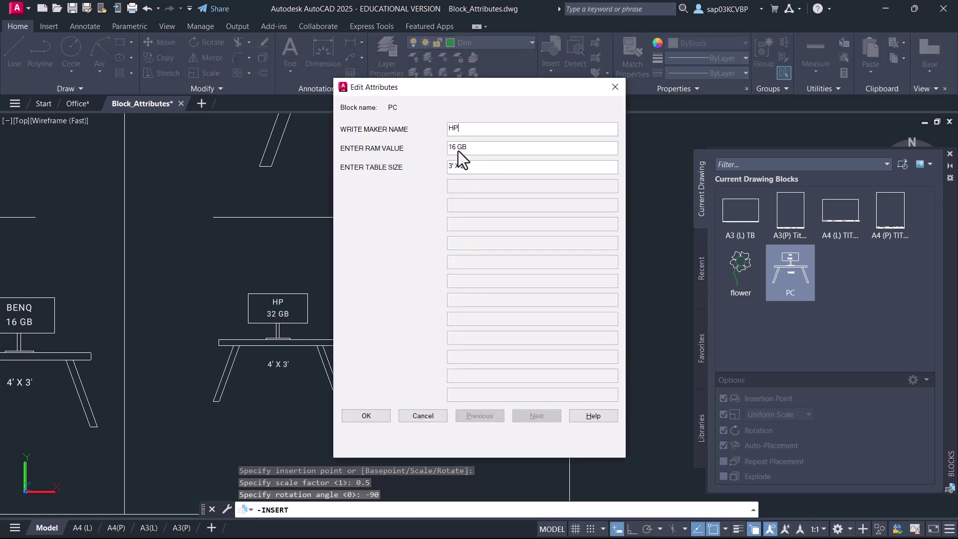
Set the rotated block's RAM value to 32 GB, keeping maker name HP and table size 3' X 2'
drag(456, 148, 450, 148)
click(367, 415)
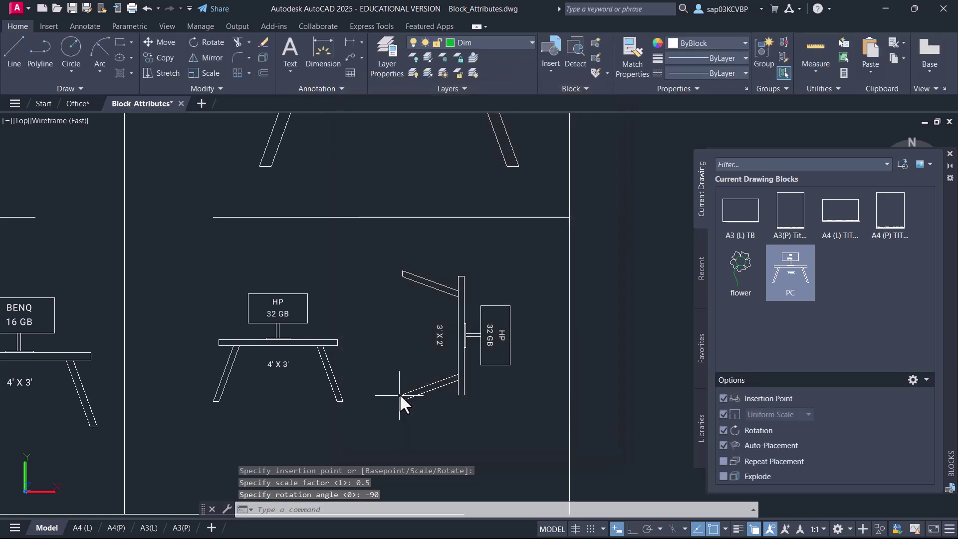
scroll(426, 385, down, 2)
scroll(426, 386, down, 2)
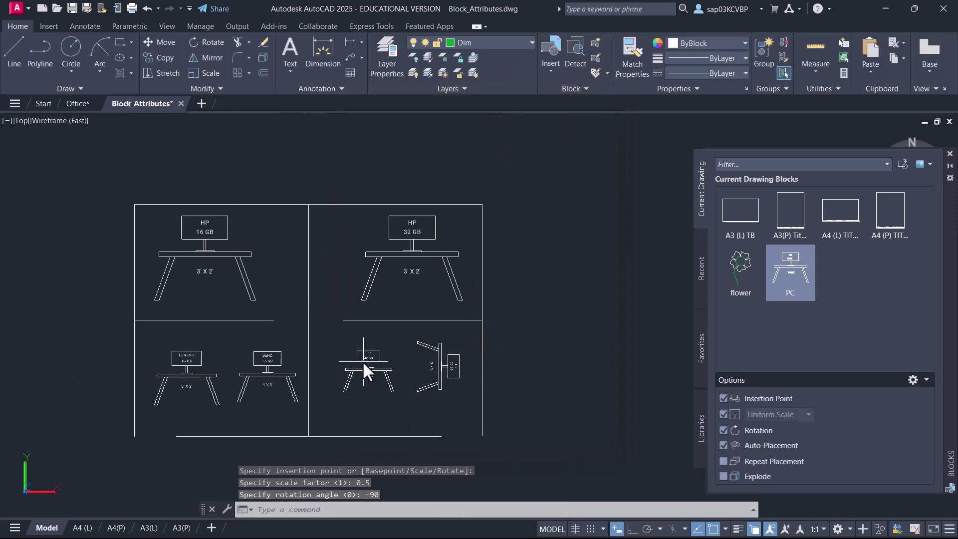
Save the Block_Attributes drawing
key(ctrl+s)
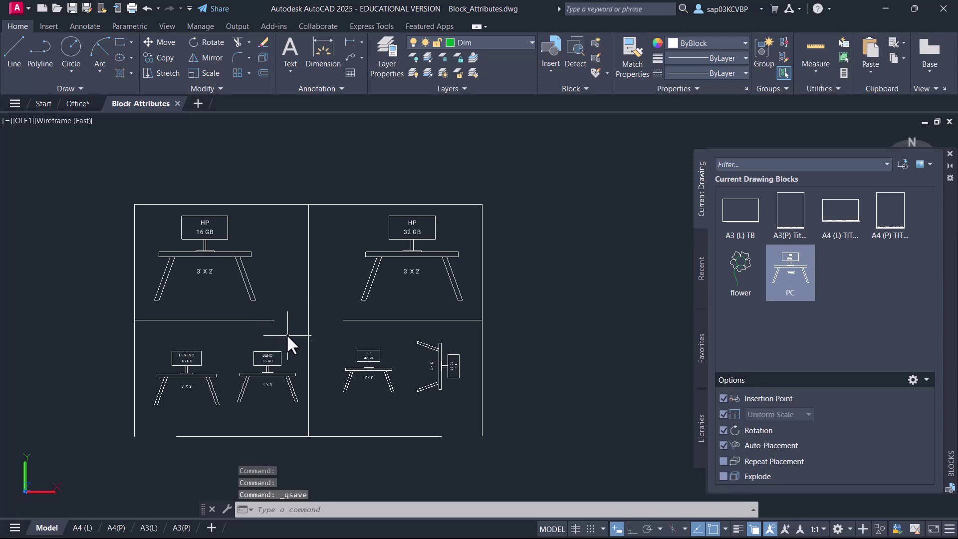
scroll(292, 304, up, 1)
scroll(299, 292, up, 1)
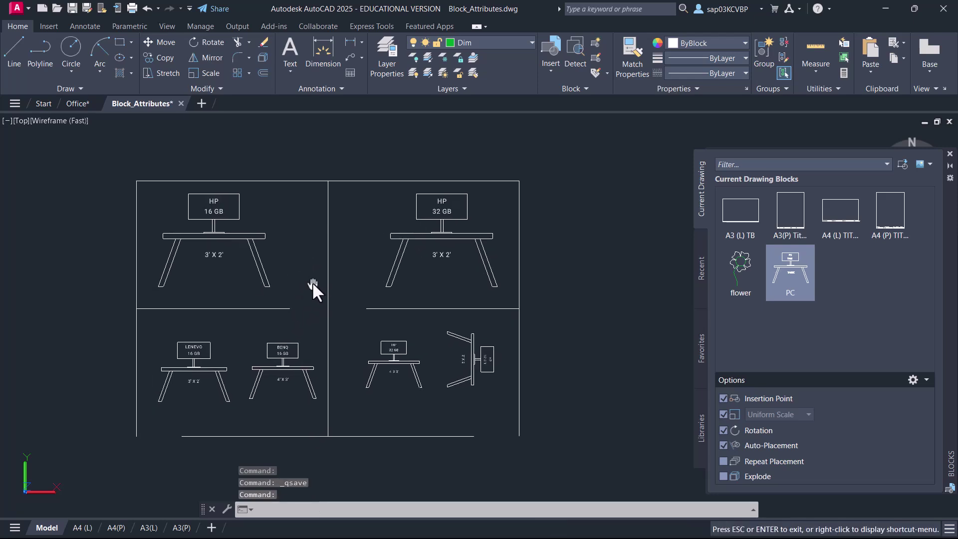